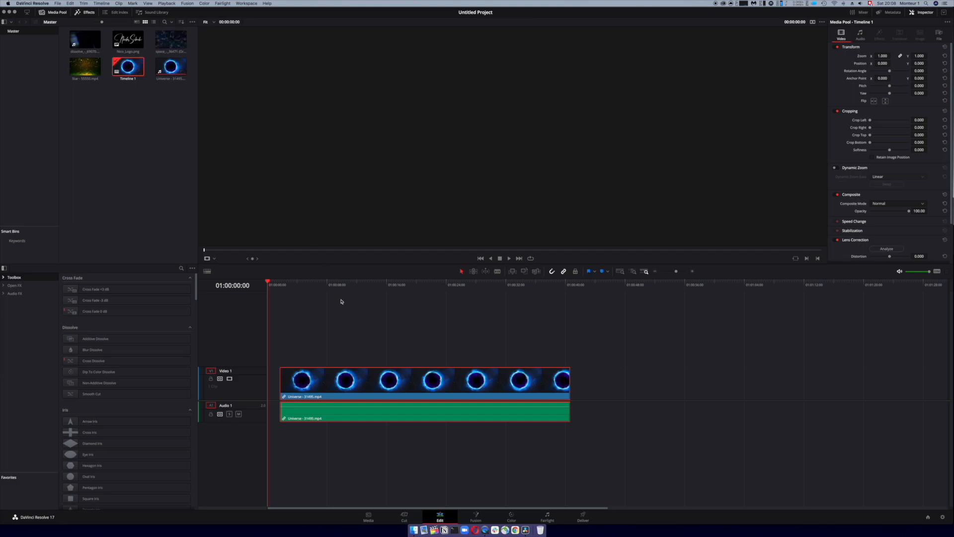
# Move the Universe clip up to Video 3 and trim a short piece off its beginning and its end
pyautogui.moveTo(323, 384); pyautogui.dragTo(323, 326)
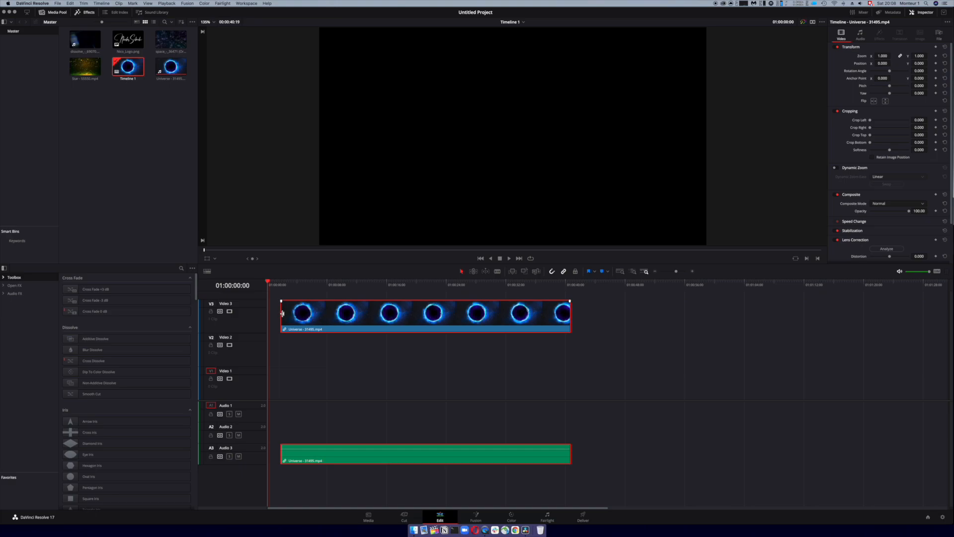
pyautogui.moveTo(282, 313); pyautogui.dragTo(294, 314)
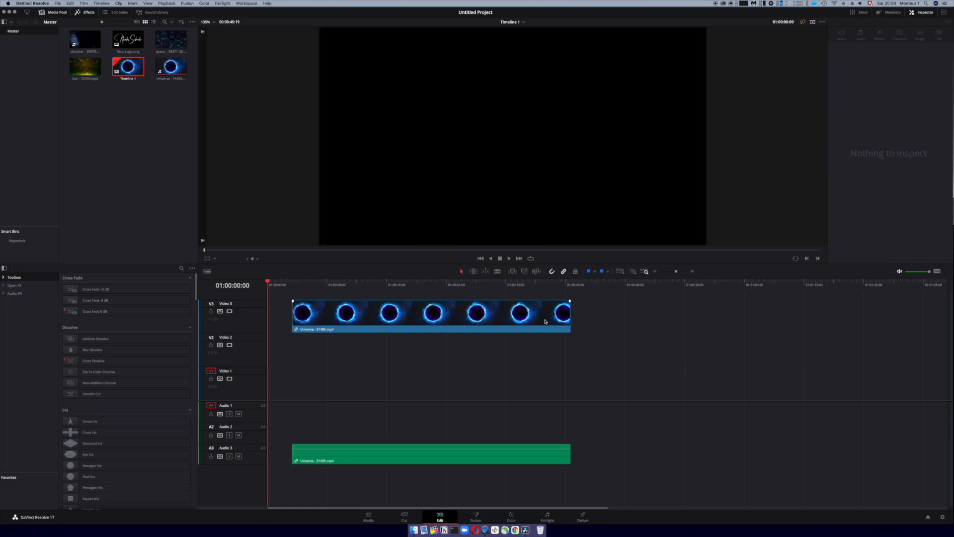
pyautogui.click(539, 319)
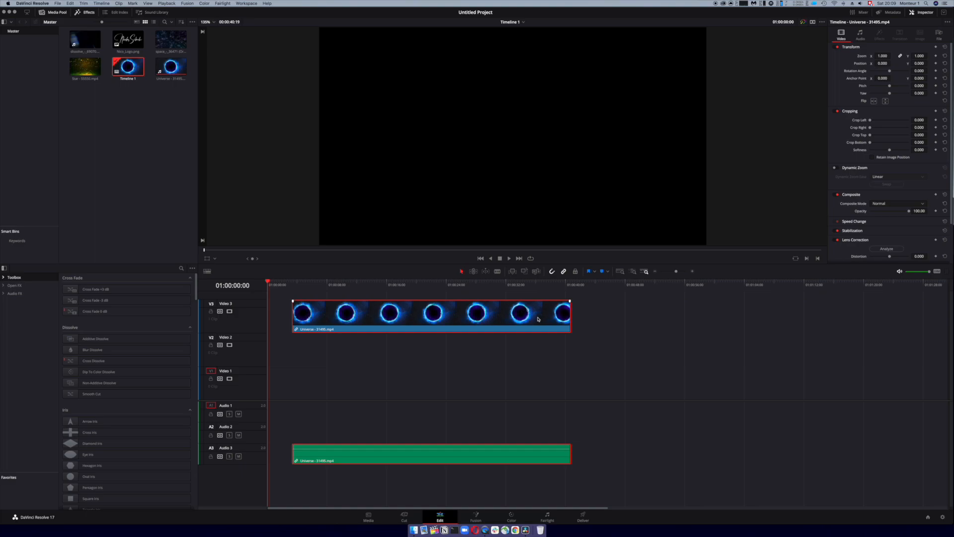
pyautogui.click(571, 322)
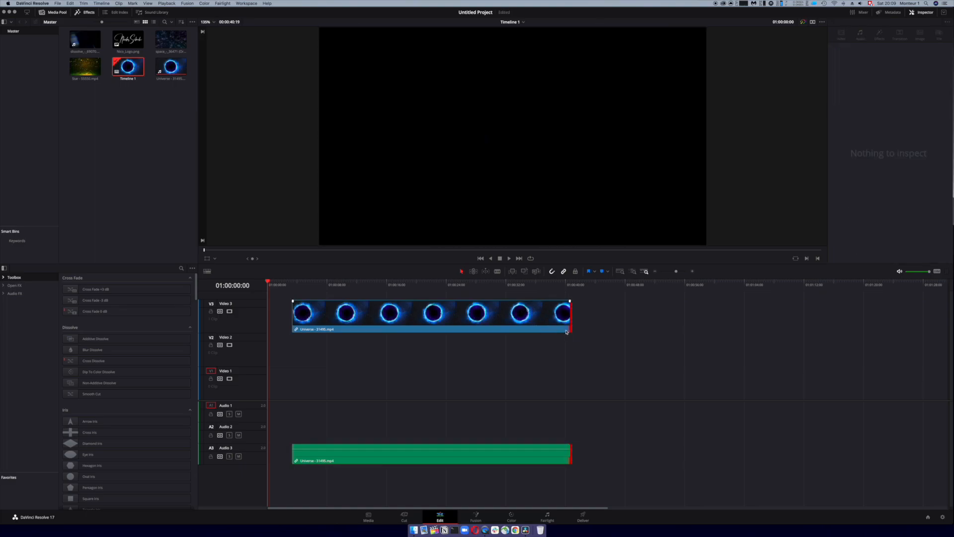
pyautogui.moveTo(571, 328); pyautogui.dragTo(560, 327)
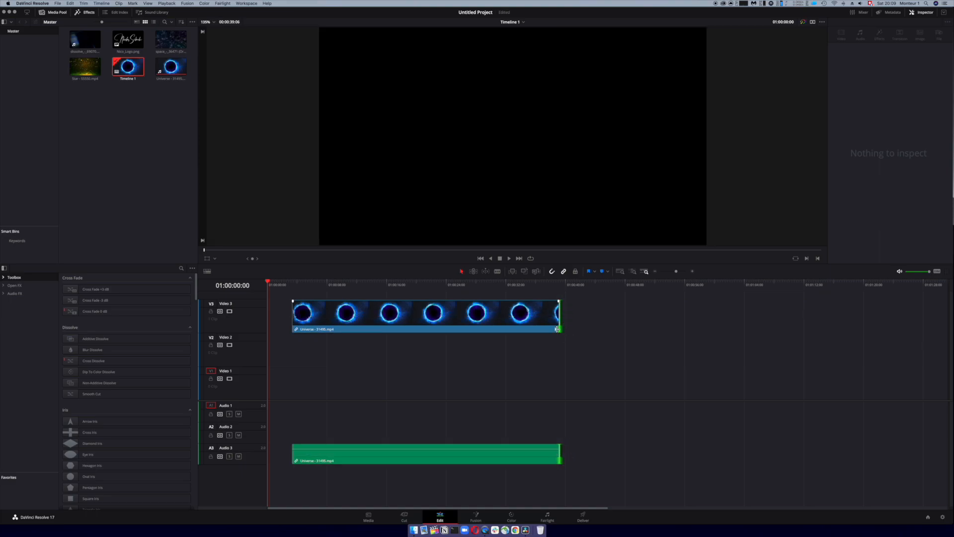
# Move the trimmed Universe clip to the start of the timeline and append two copies directly after it on Video 3
pyautogui.click(296, 328)
pyautogui.moveTo(558, 327); pyautogui.dragTo(493, 331)
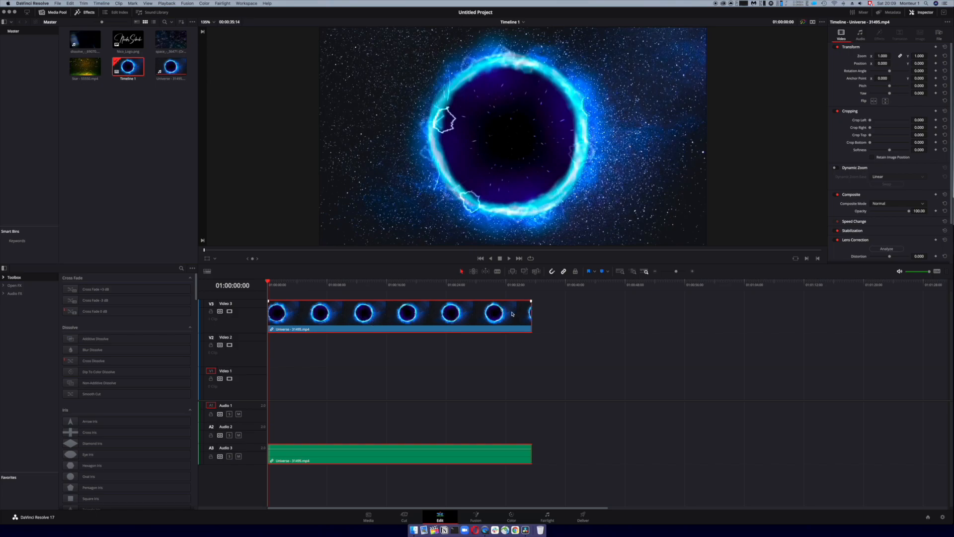
pyautogui.moveTo(560, 284); pyautogui.dragTo(534, 284)
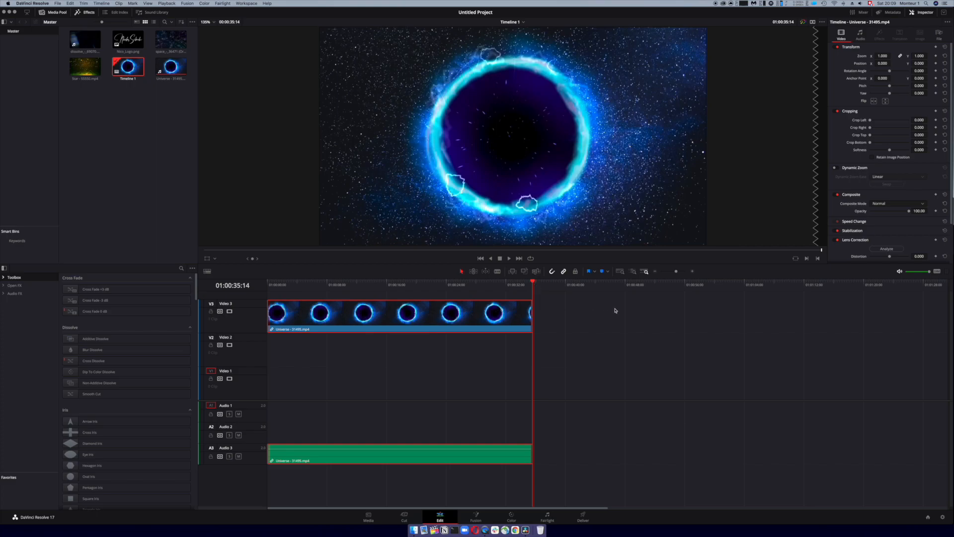
pyautogui.press('super+v')
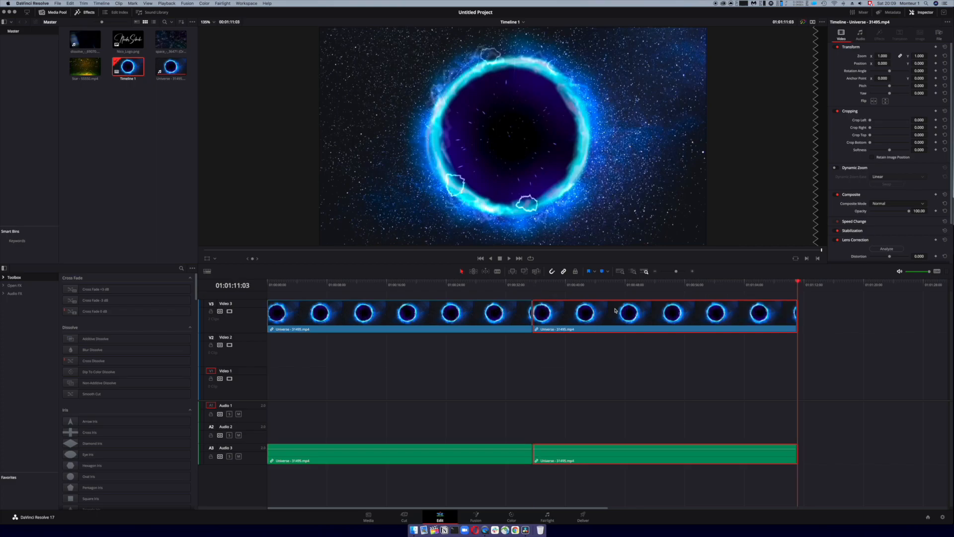
pyautogui.press('super+v')
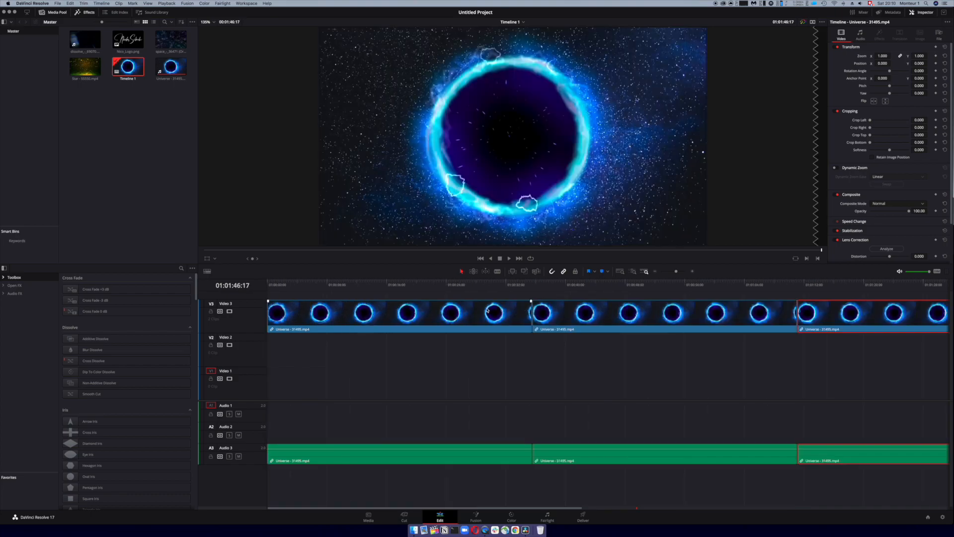
# Play back the cut between the first and second Universe clips to check how the loop jumps
pyautogui.click(527, 284)
pyautogui.press('space')
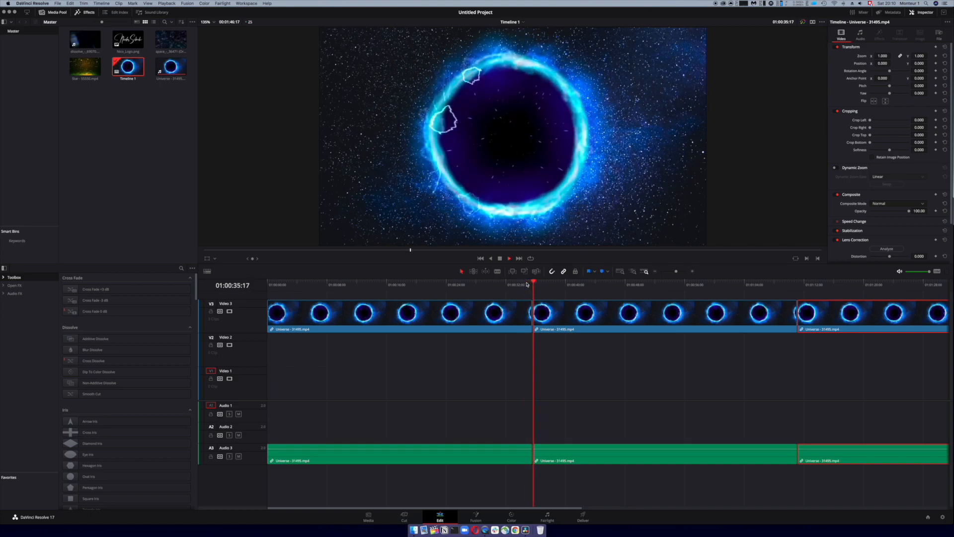
pyautogui.click(522, 283)
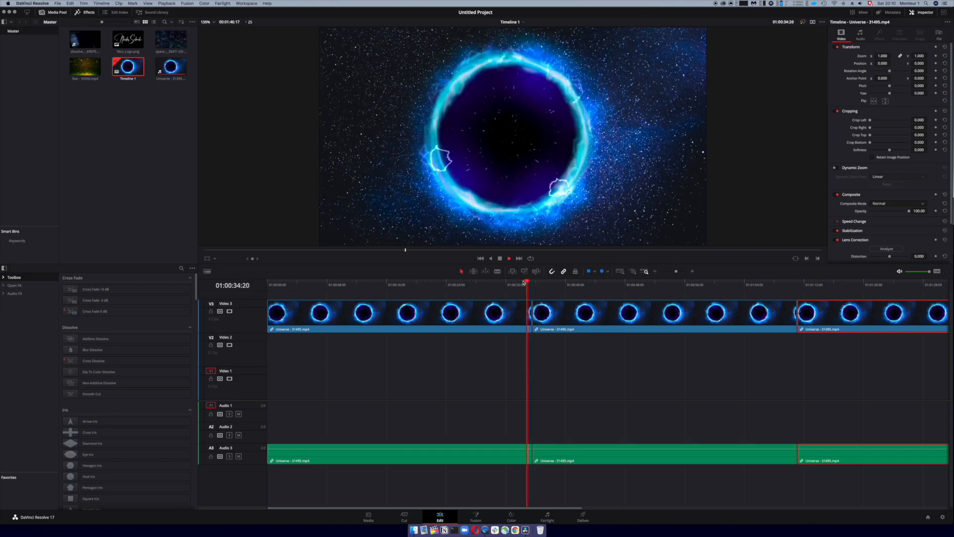
pyautogui.press('space')
pyautogui.click(522, 283)
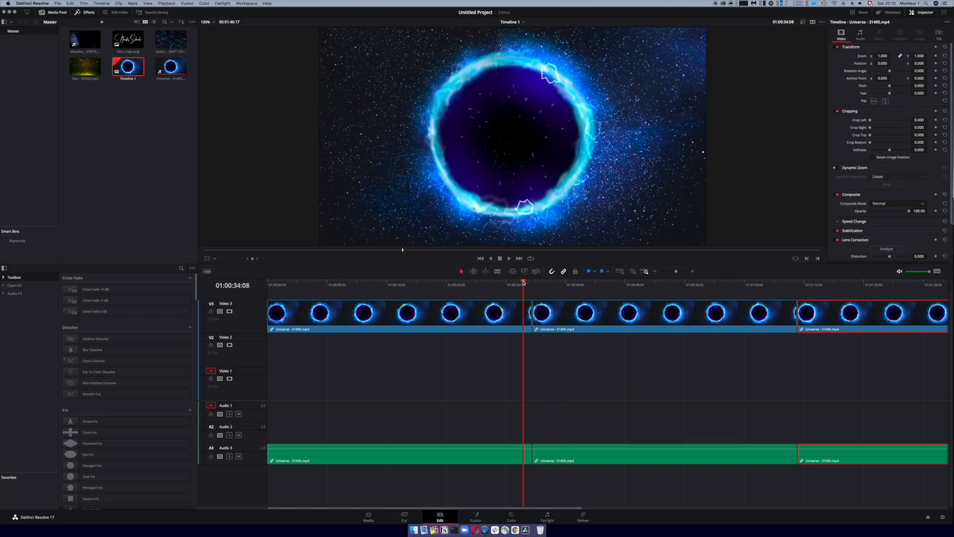
pyautogui.press('space')
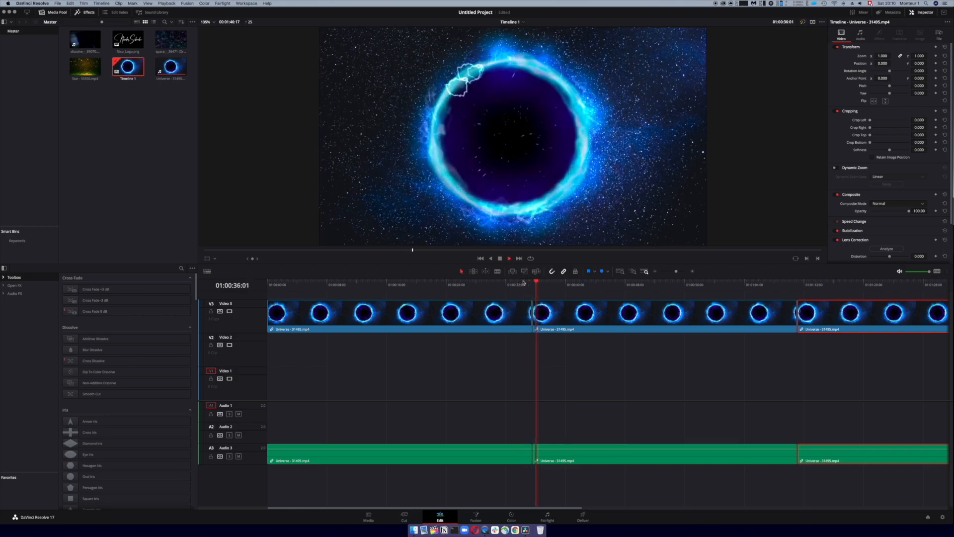
pyautogui.press('space')
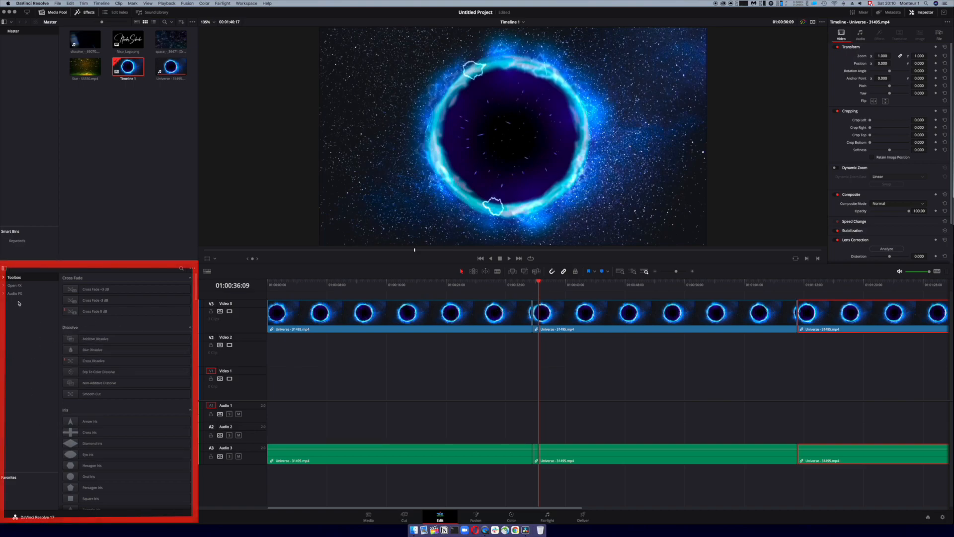
# Add a Cross Dissolve video transition at both cuts between the three Universe clips on Video 3
pyautogui.click(4, 277)
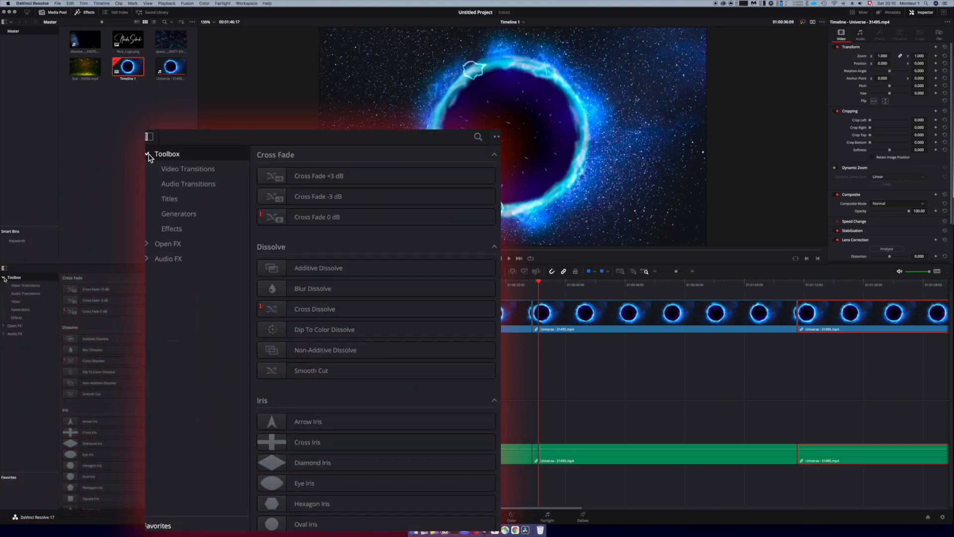
pyautogui.click(29, 286)
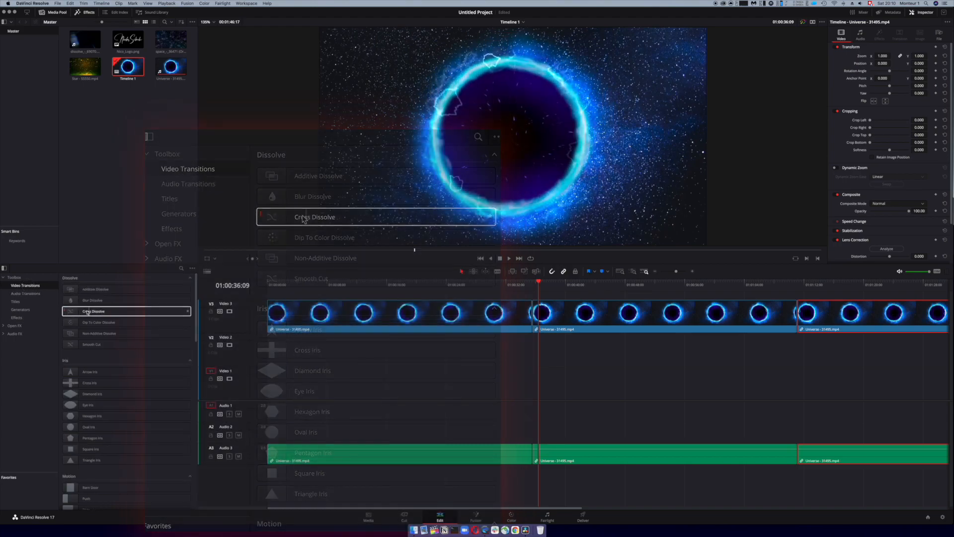
pyautogui.moveTo(80, 311); pyautogui.dragTo(536, 318)
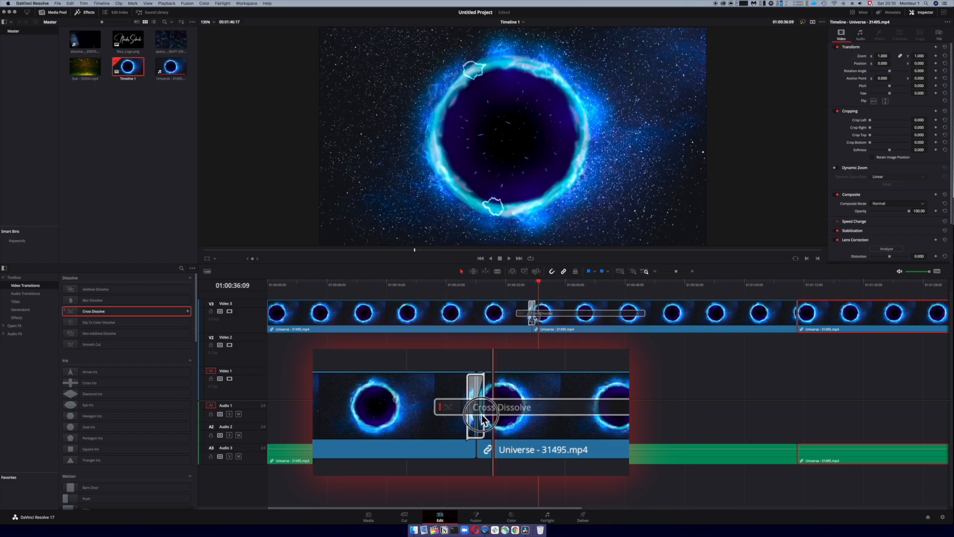
pyautogui.moveTo(534, 317); pyautogui.dragTo(532, 316)
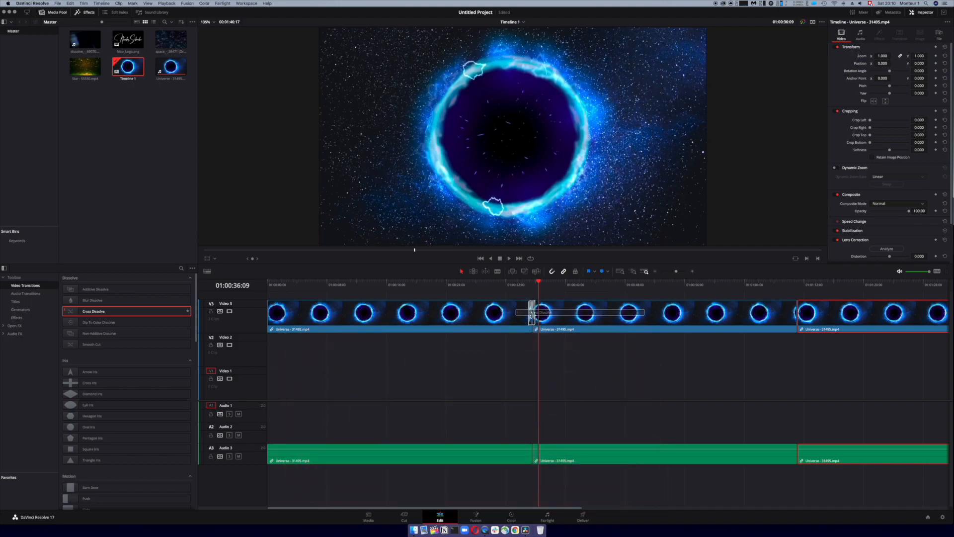
pyautogui.moveTo(111, 311); pyautogui.dragTo(797, 320)
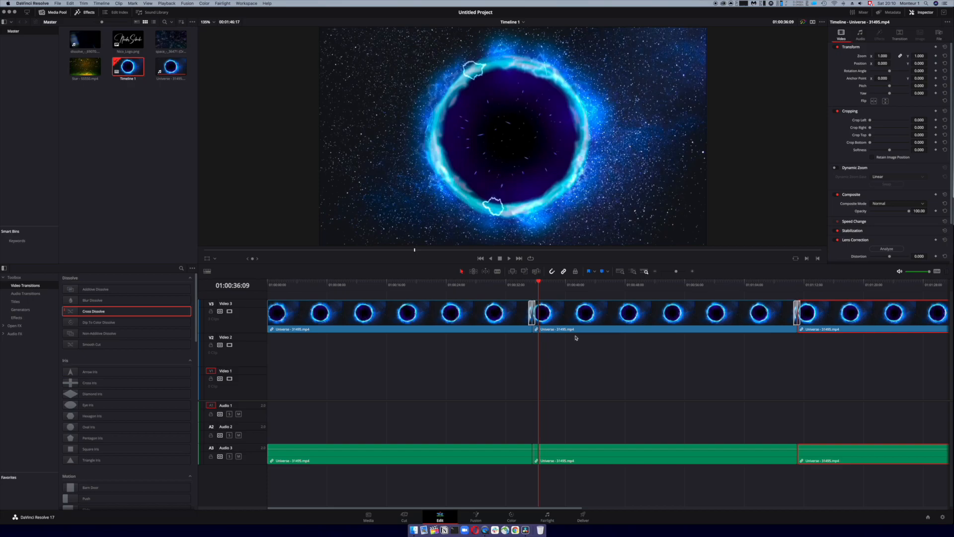
# Preview playback around the dissolve between the first two clips and return the playhead to 01:00:24:16
pyautogui.moveTo(385, 285); pyautogui.dragTo(518, 291)
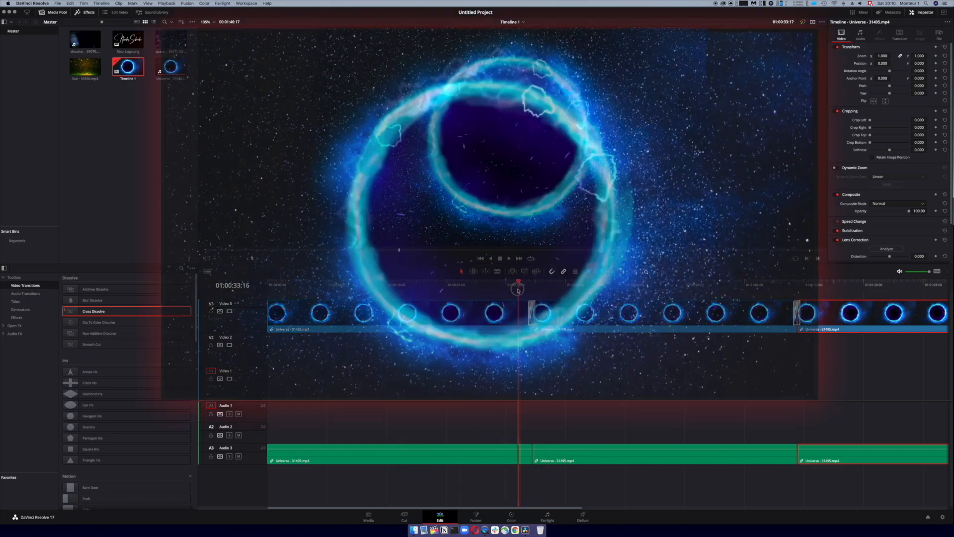
pyautogui.press('space')
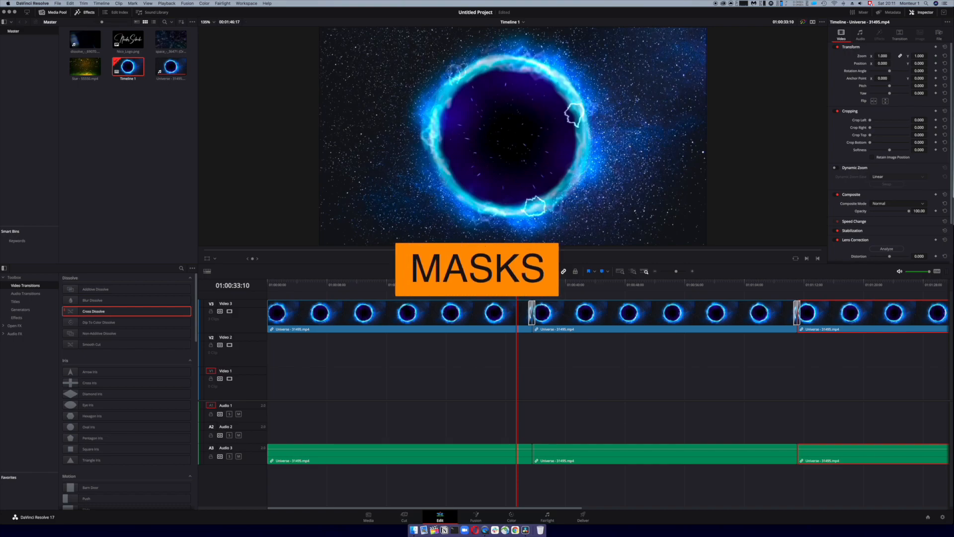
pyautogui.click(491, 284)
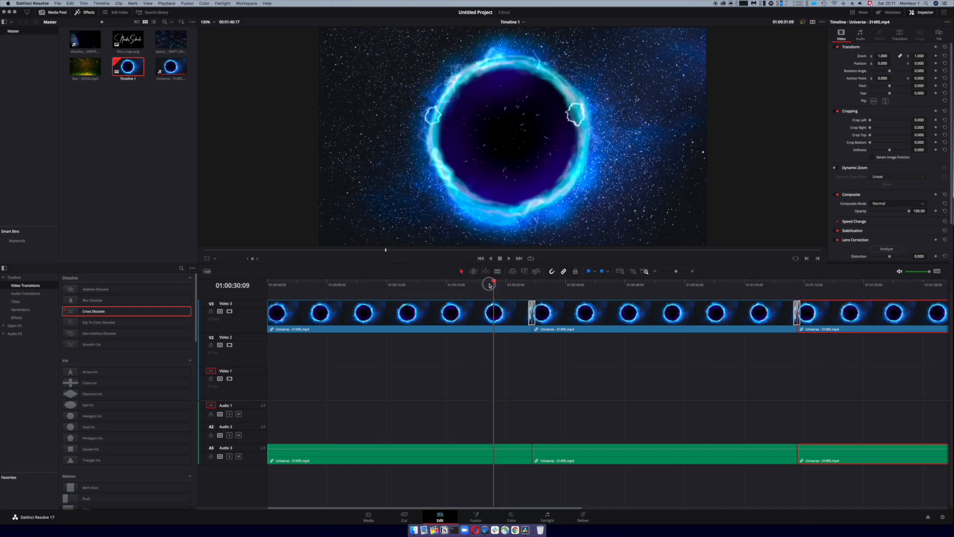
pyautogui.moveTo(489, 286); pyautogui.dragTo(450, 284)
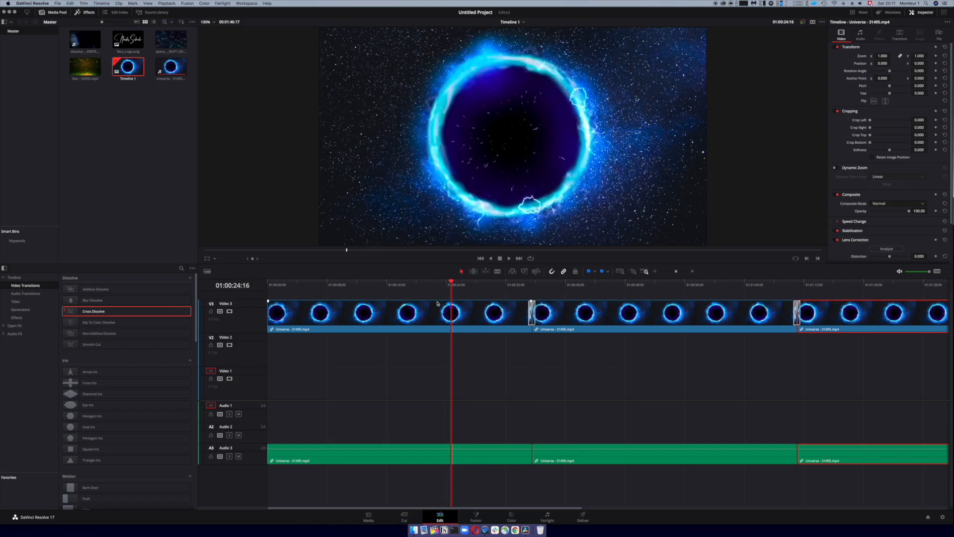
# Open the first Universe clip in Fusion, add an Ellipse mask to MediaIn1 and shift its centre to about X 0.484, Y 0.506
pyautogui.click(398, 314)
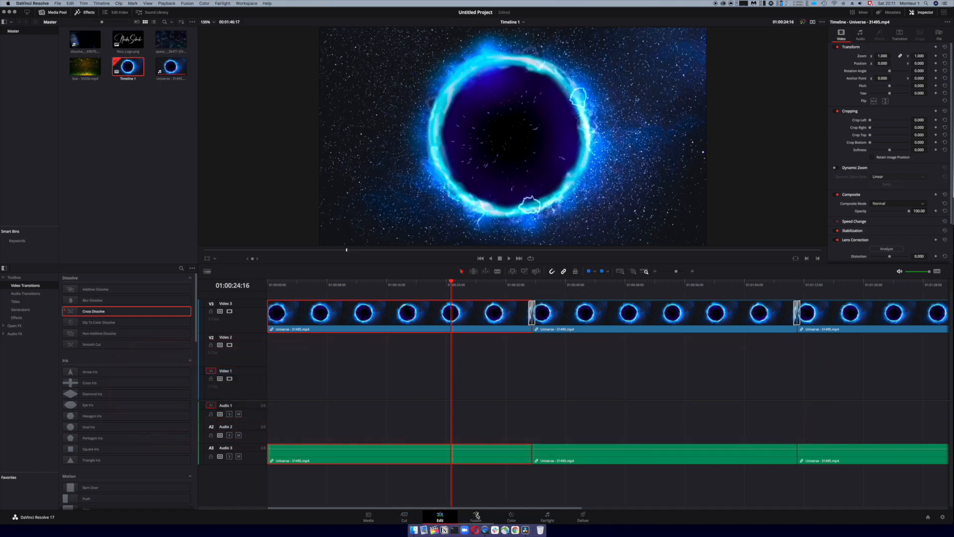
pyautogui.click(477, 515)
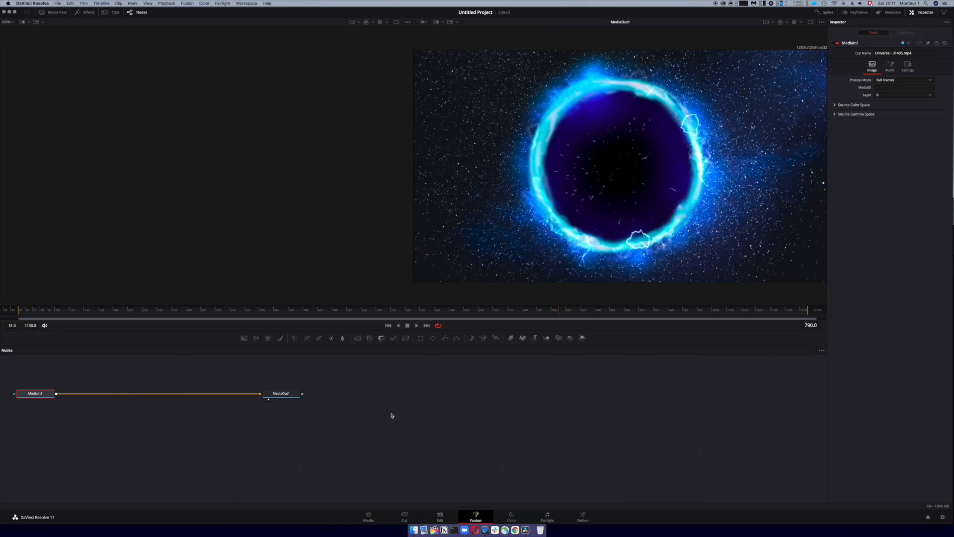
pyautogui.click(433, 339)
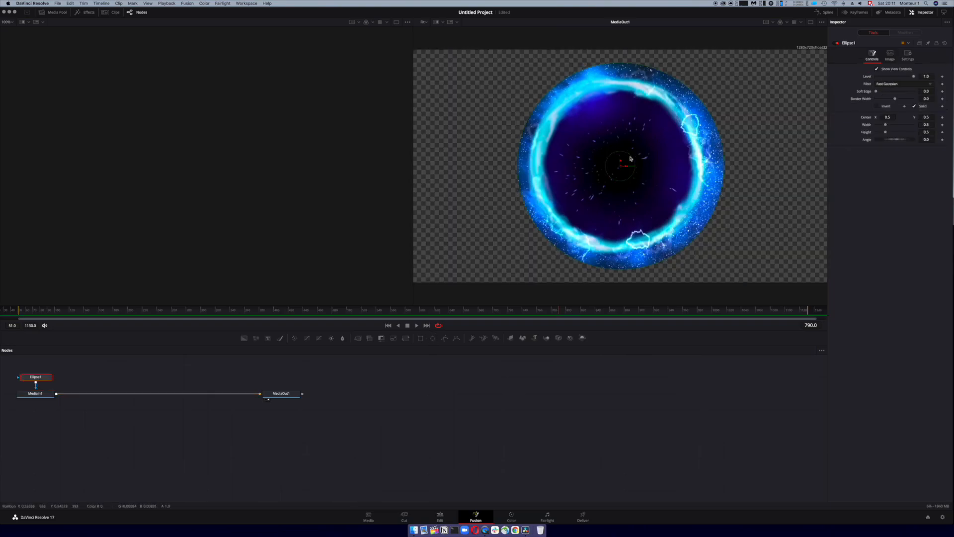
pyautogui.moveTo(622, 162); pyautogui.dragTo(616, 164)
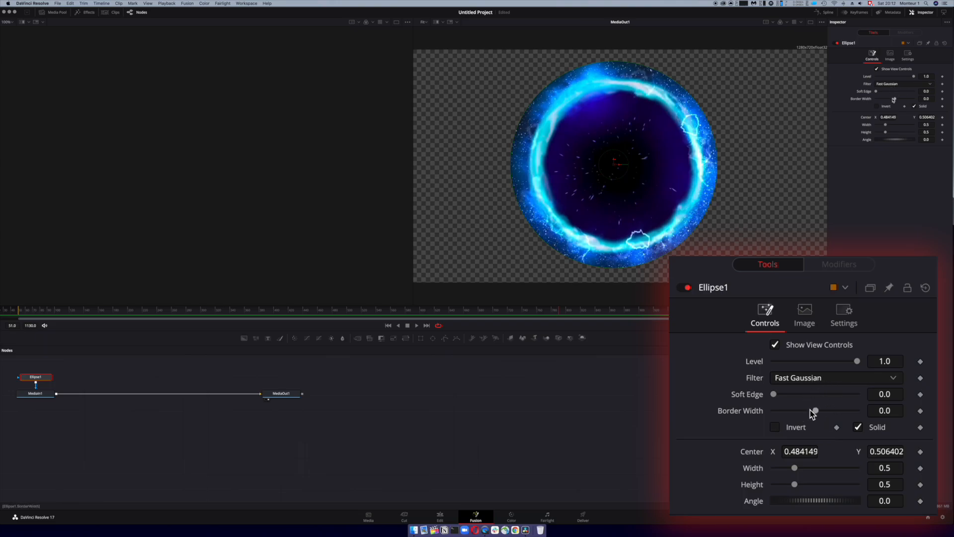
# Fit the ellipse mask to the glowing ring with soft edge 0.0409, border width about -0.07 and centre X 0.492795, Y 0.507682
pyautogui.moveTo(818, 413); pyautogui.dragTo(804, 413)
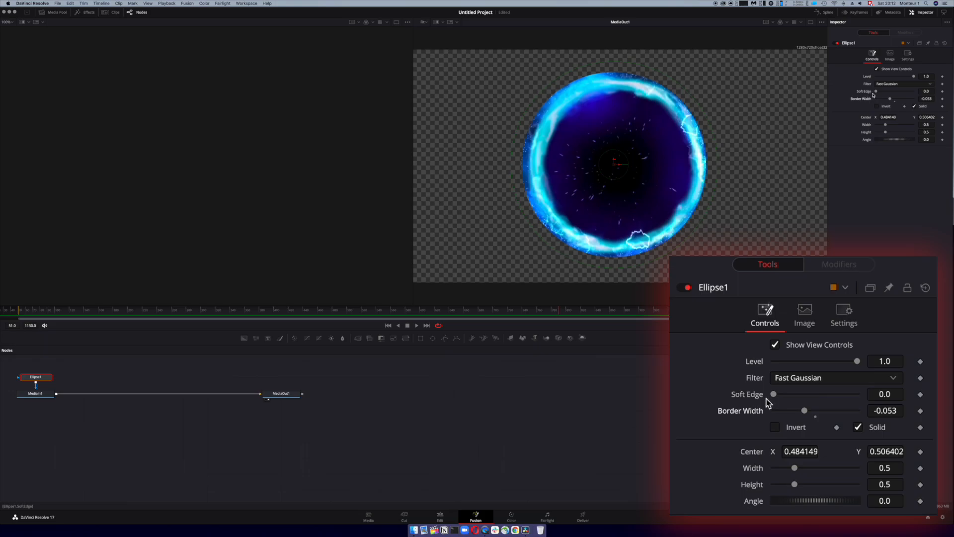
pyautogui.moveTo(775, 395); pyautogui.dragTo(791, 397)
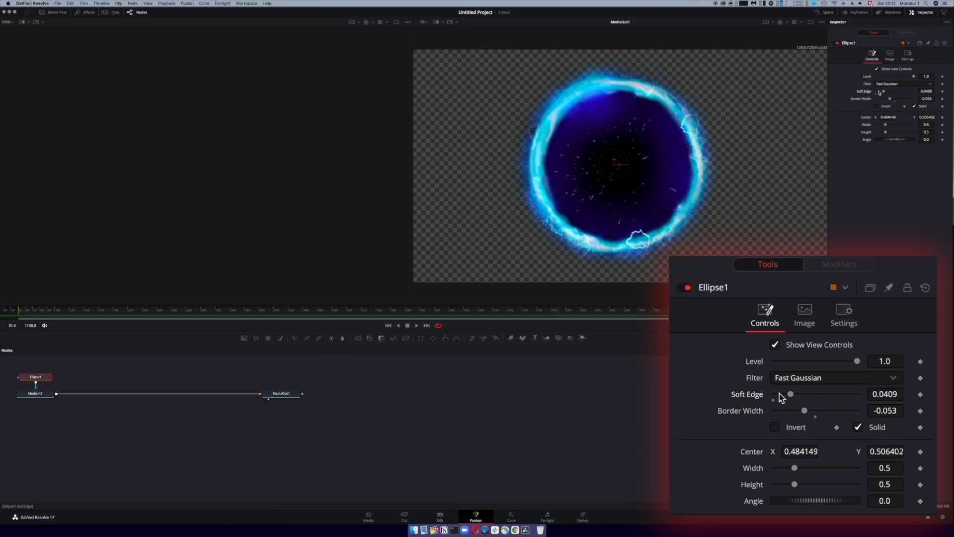
pyautogui.moveTo(614, 164); pyautogui.dragTo(618, 164)
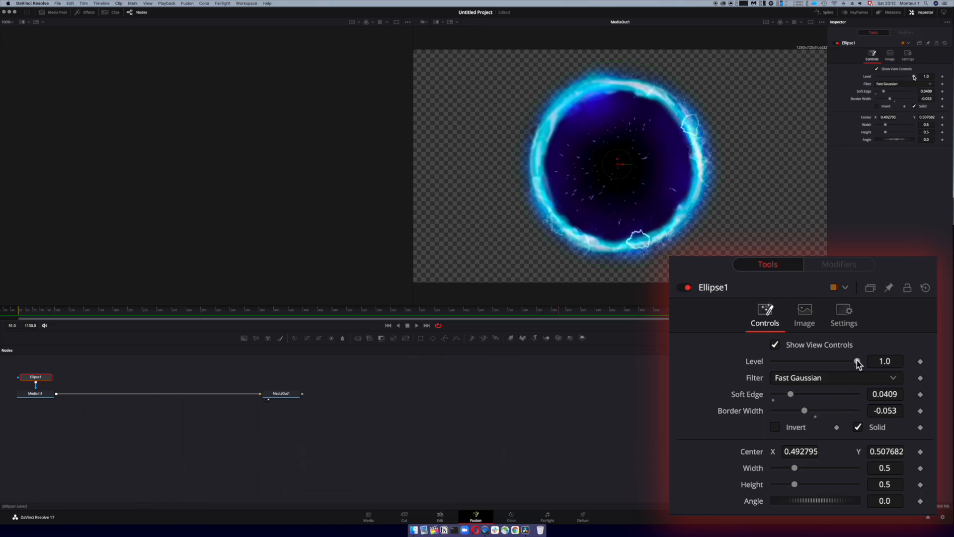
pyautogui.moveTo(857, 361)
pyautogui.mouseDown()
pyautogui.moveTo(805, 362)
pyautogui.moveTo(867, 362)
pyautogui.mouseUp()
pyautogui.moveTo(891, 100); pyautogui.dragTo(888, 100)
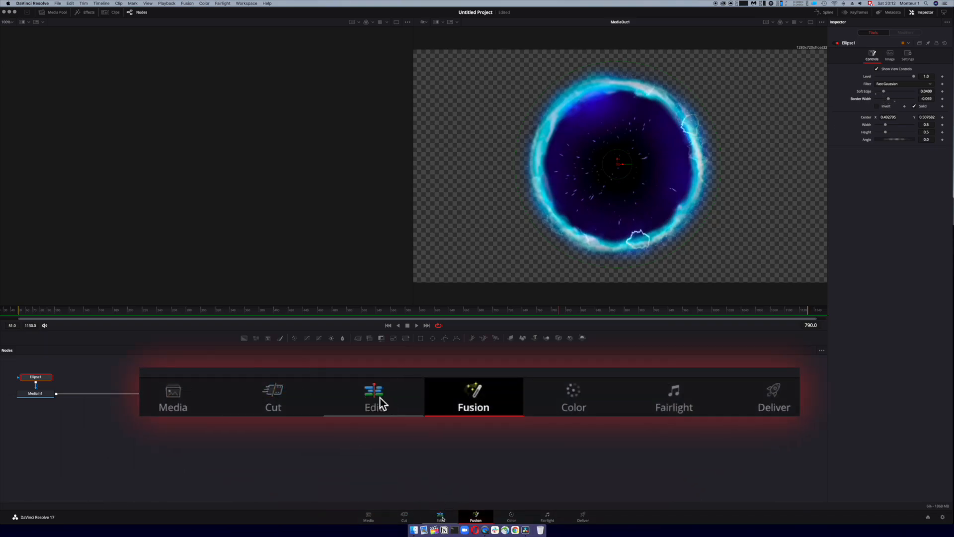
# Return to the Edit page and place the space background clip on Video 1 at the timeline start, beneath the masked ring
pyautogui.click(440, 518)
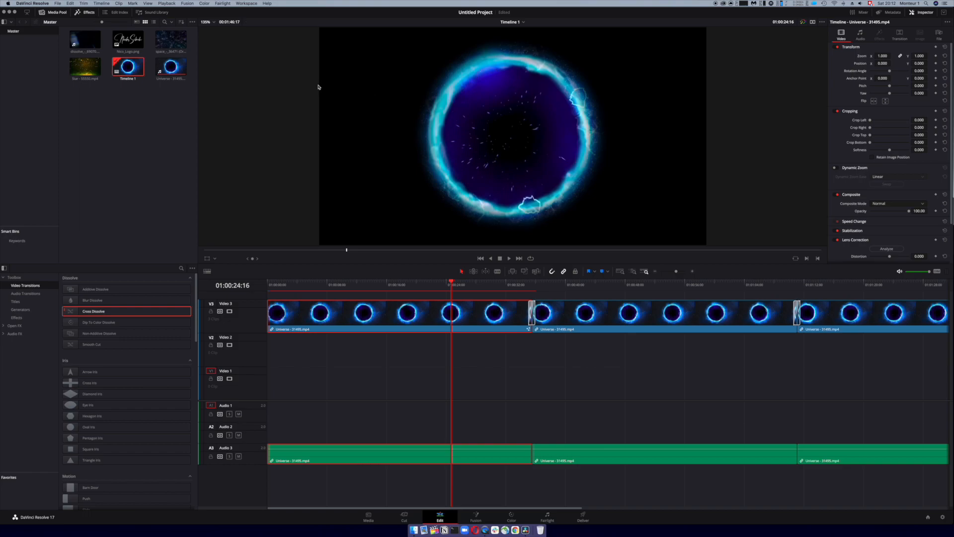
pyautogui.click(170, 37)
pyautogui.moveTo(168, 41); pyautogui.dragTo(271, 386)
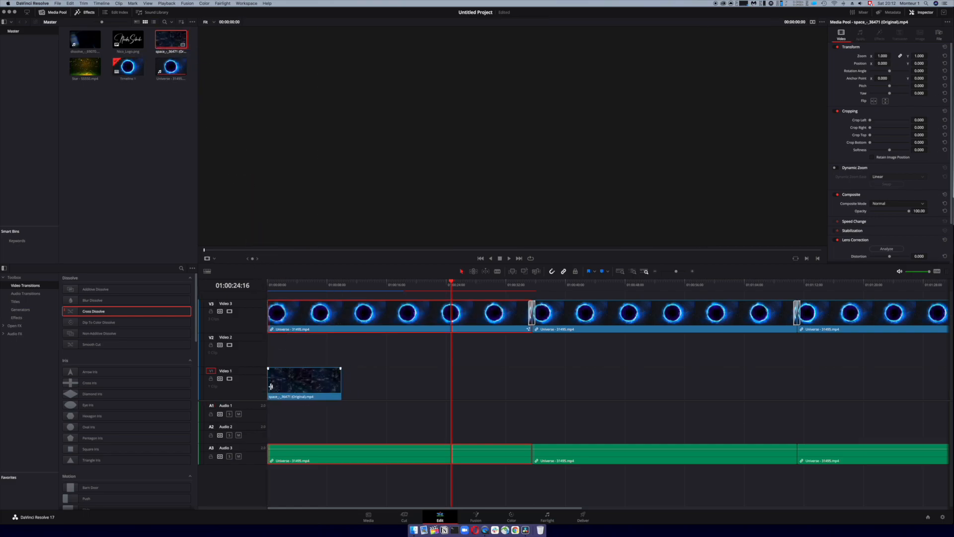
pyautogui.click(301, 283)
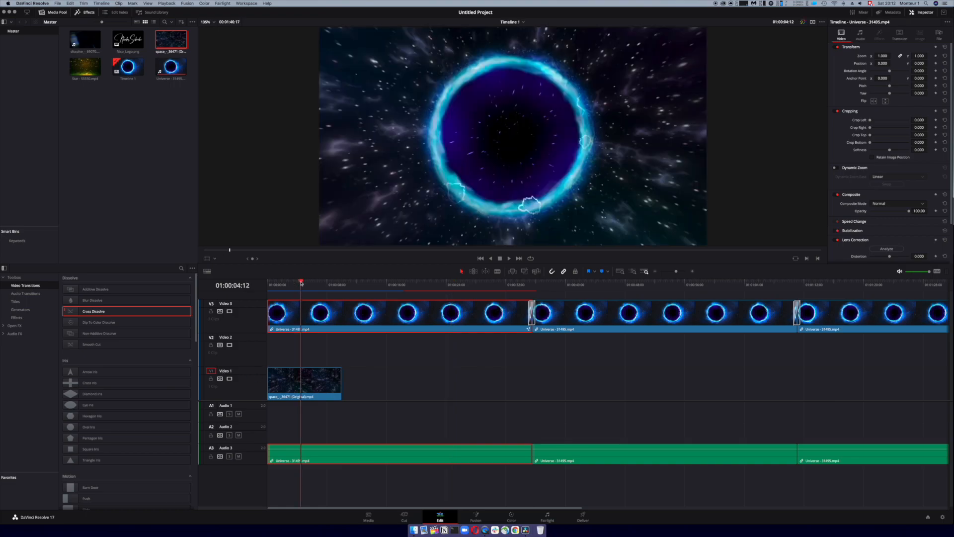
pyautogui.click(304, 381)
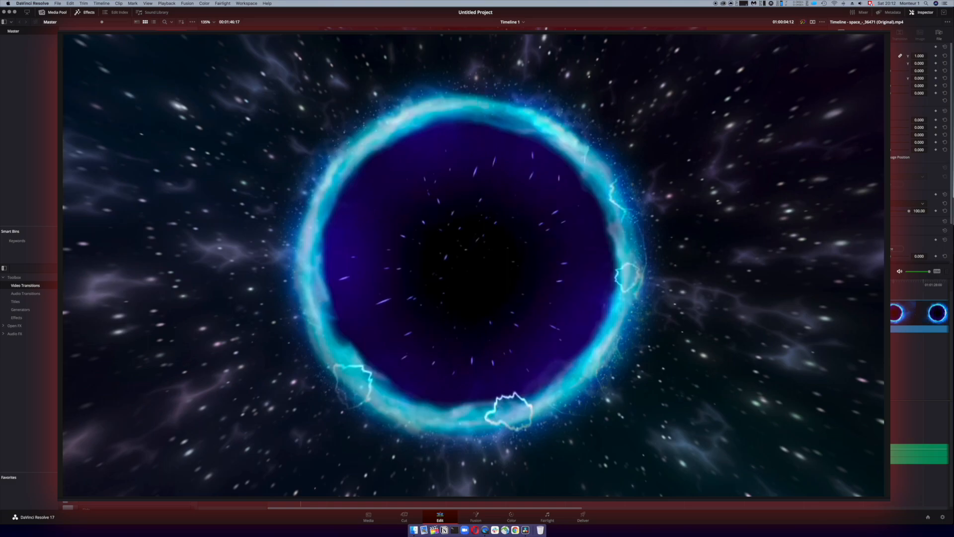
# Preview the composite, then trim both ends of the space background clip on Video 1, keeping it at the timeline start
pyautogui.press('j')
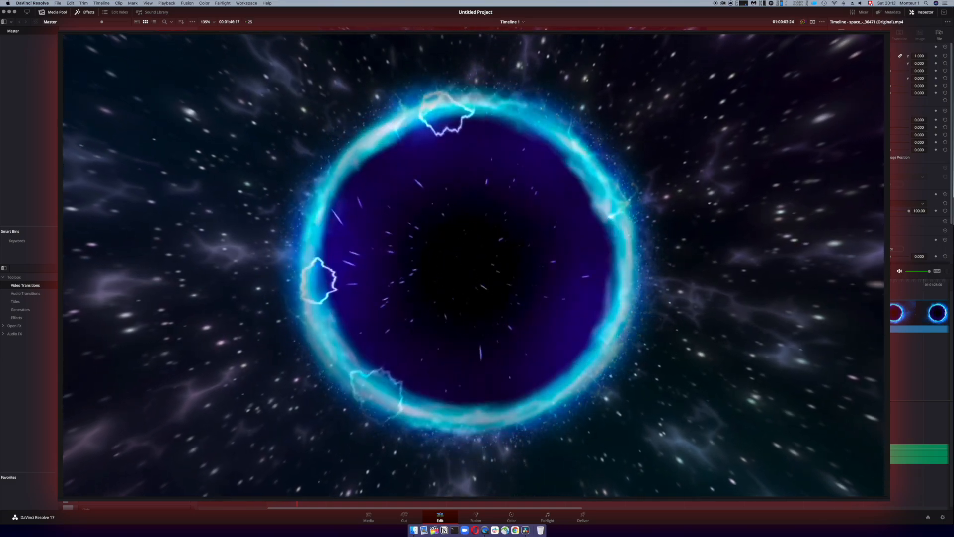
pyautogui.press('space')
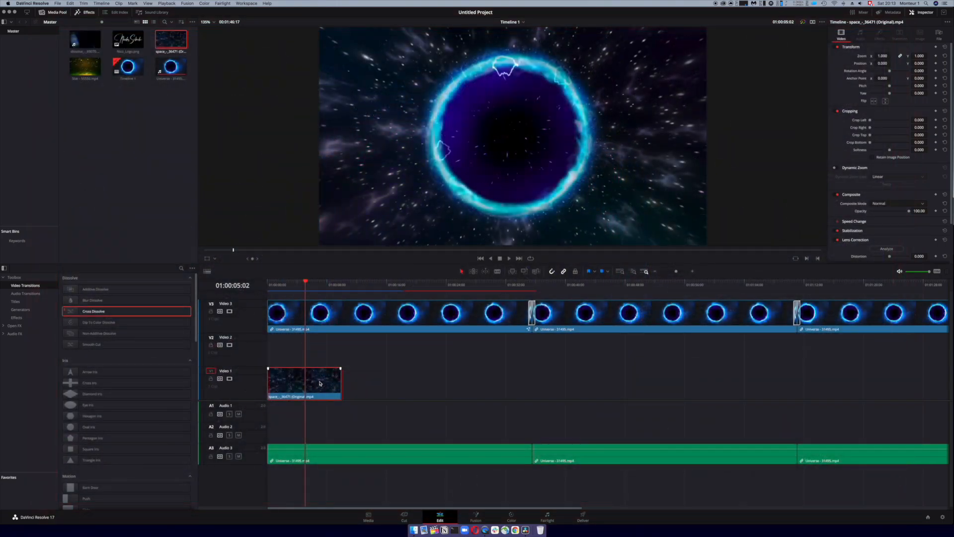
pyautogui.moveTo(268, 385); pyautogui.dragTo(273, 393)
pyautogui.moveTo(339, 396); pyautogui.dragTo(297, 389)
pyautogui.click(323, 394)
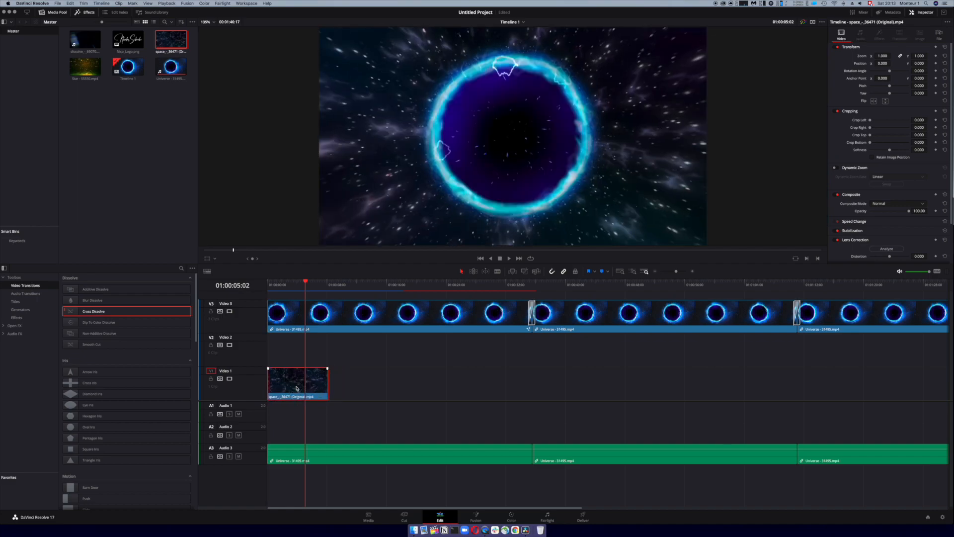
# Paste five copies of the trimmed space background clip end to end after the original on Video 1
pyautogui.click(330, 283)
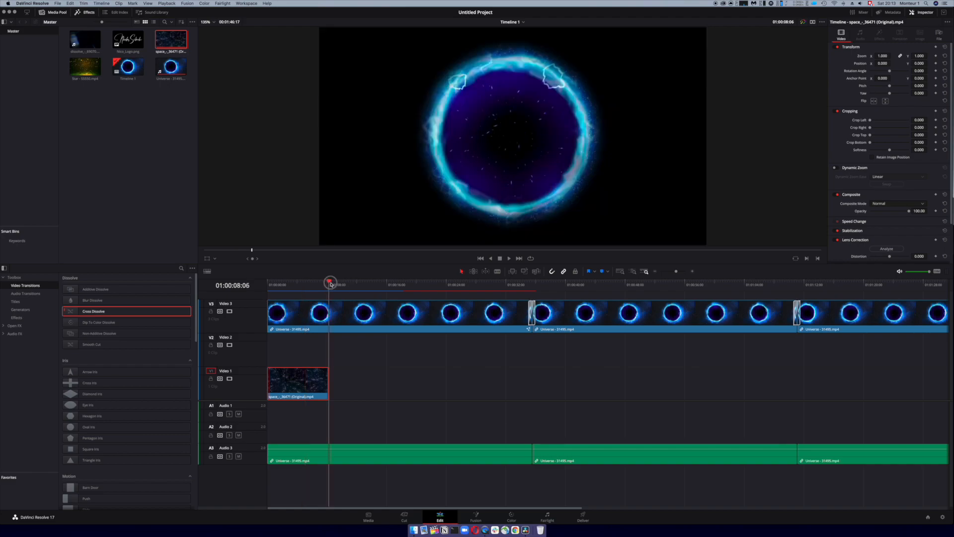
pyautogui.hotkey('ctrl', 'v')
pyautogui.hotkey('ctrl', 'v')
pyautogui.hotkey('ctrl', 'v')
pyautogui.hotkey('ctrl', 'v')
pyautogui.hotkey('ctrl', 'v')
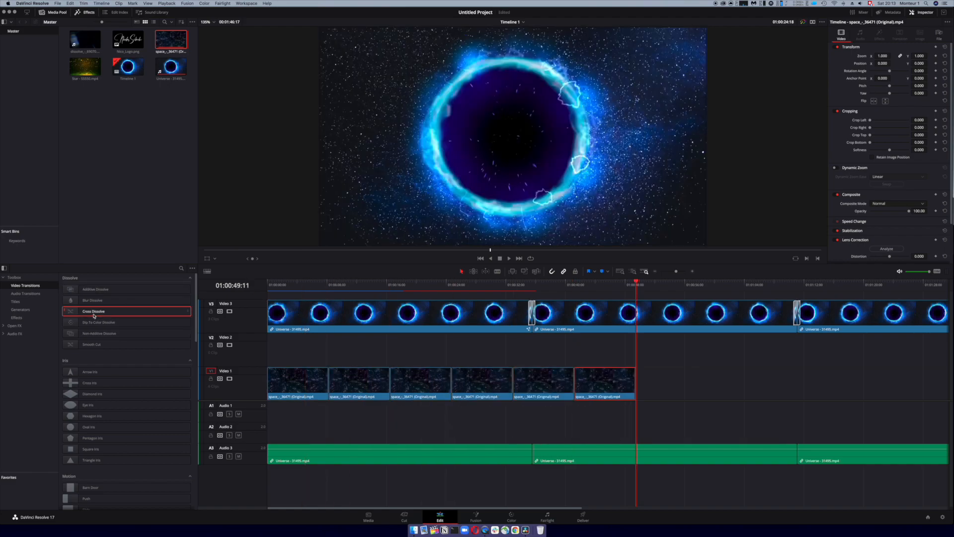
# Add a Cross Dissolve at each of the five cuts between the space background clips on Video 1
pyautogui.moveTo(94, 315); pyautogui.dragTo(311, 379)
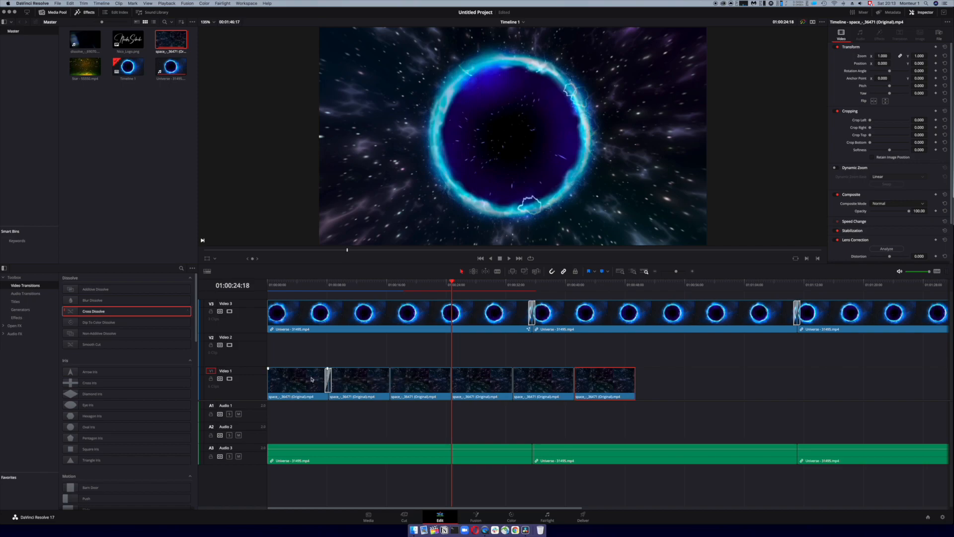
pyautogui.moveTo(94, 311); pyautogui.dragTo(392, 382)
pyautogui.moveTo(94, 311); pyautogui.dragTo(512, 384)
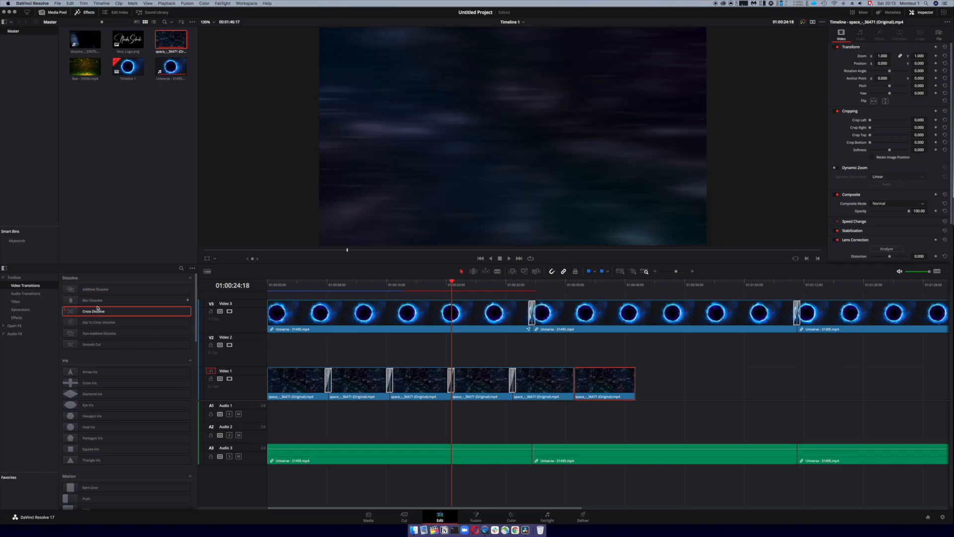
pyautogui.moveTo(94, 311); pyautogui.dragTo(573, 382)
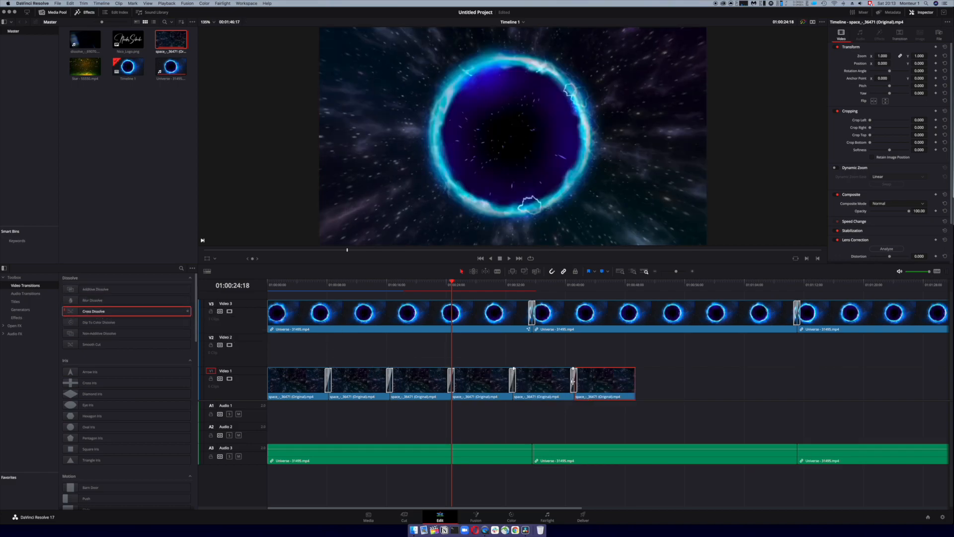
# Play back the dissolve between the first two space background clips and return the playhead to 01:00:04:03
pyautogui.press('space')
pyautogui.click(330, 285)
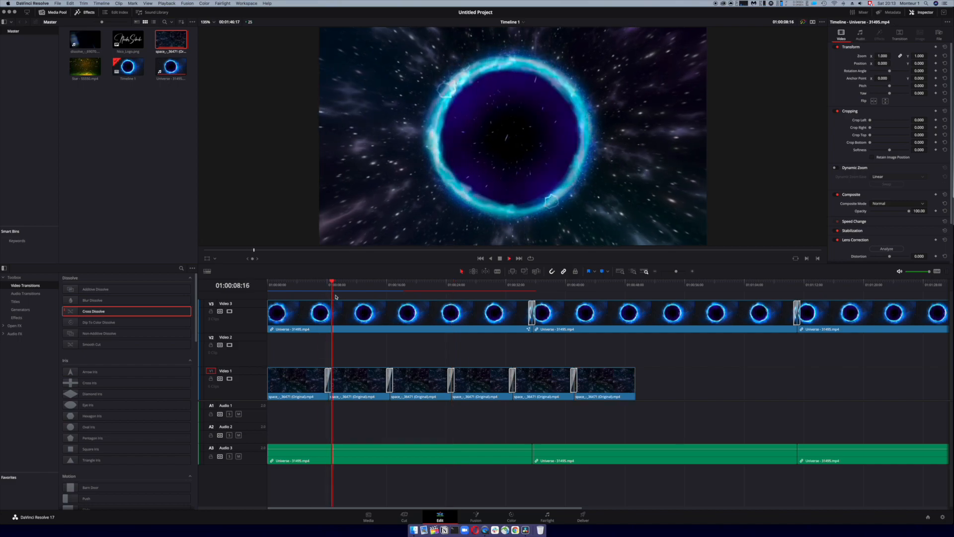
pyautogui.click(297, 283)
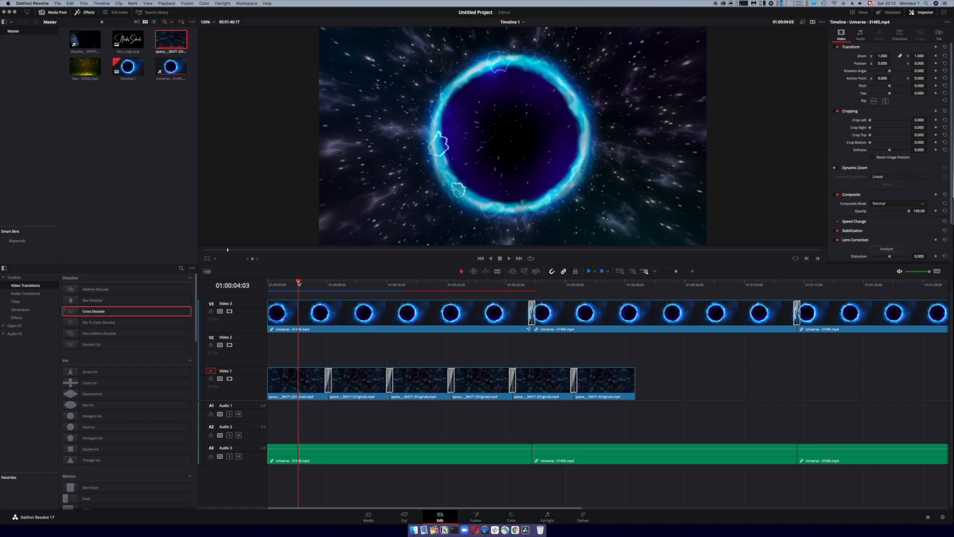
# Place the Star clip on Video 2 and trim both its ends, keeping it at the timeline start
pyautogui.moveTo(85, 66); pyautogui.dragTo(267, 348)
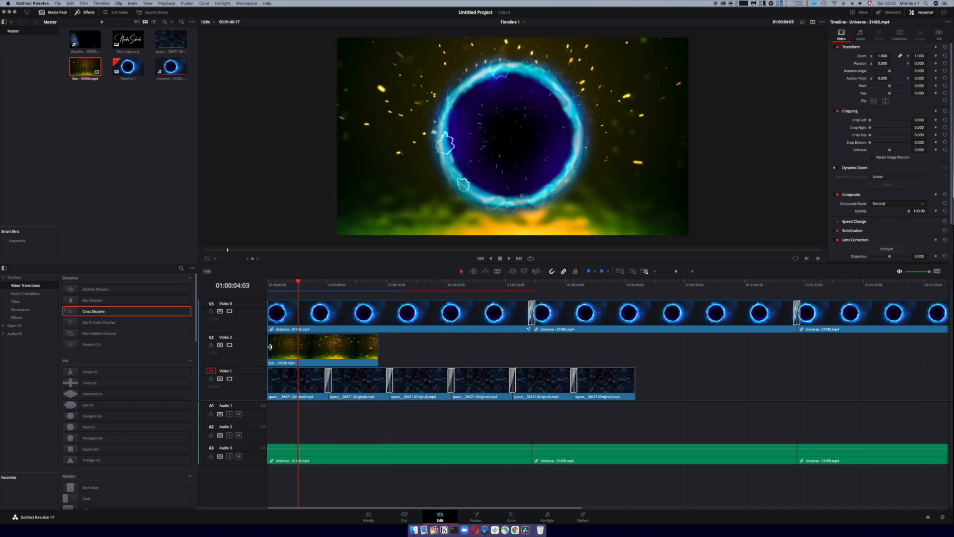
pyautogui.click(296, 281)
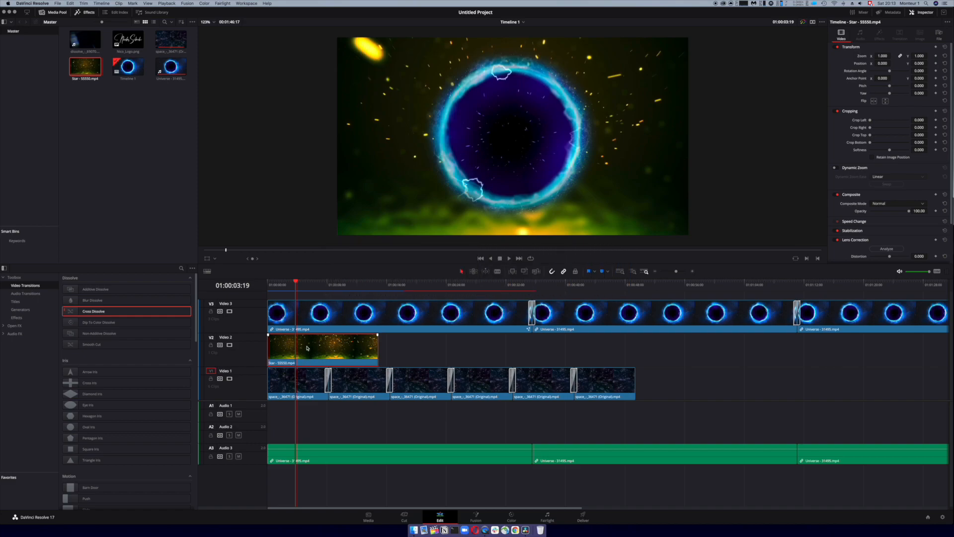
pyautogui.click(308, 346)
pyautogui.moveTo(268, 357); pyautogui.dragTo(277, 357)
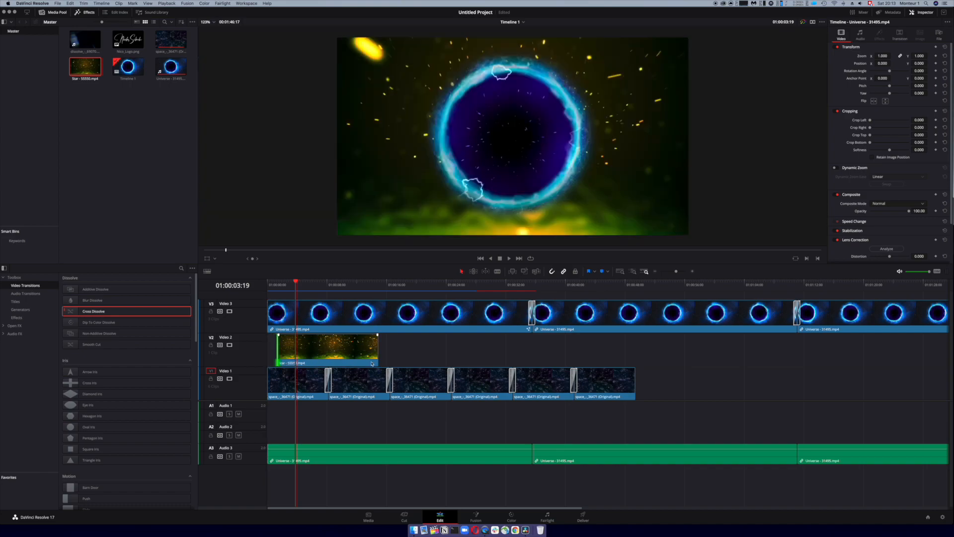
pyautogui.moveTo(377, 360); pyautogui.dragTo(366, 358)
pyautogui.moveTo(364, 358); pyautogui.dragTo(353, 358)
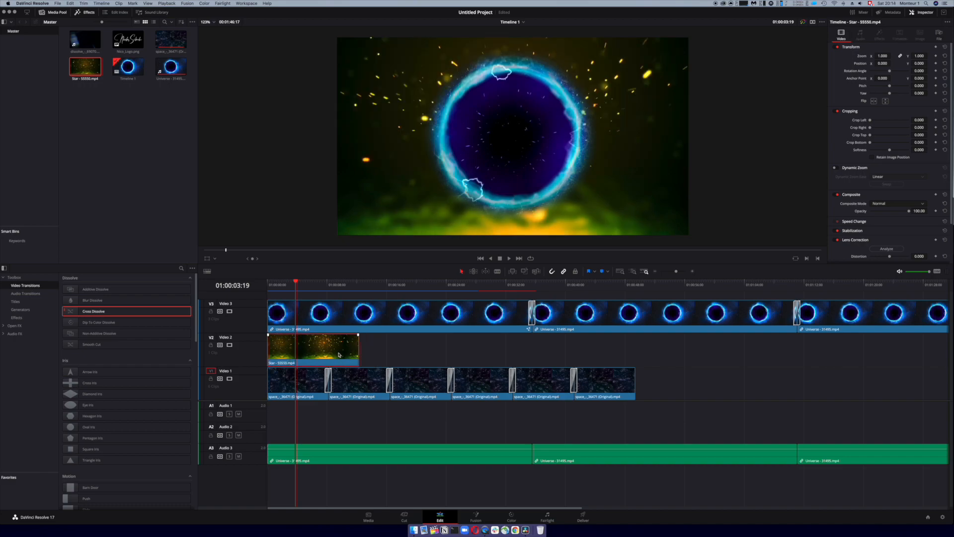
# Paste three copies of the trimmed Star clip end to end after the original on Video 2
pyautogui.press('Down')
pyautogui.press('Down')
pyautogui.press('super+v')
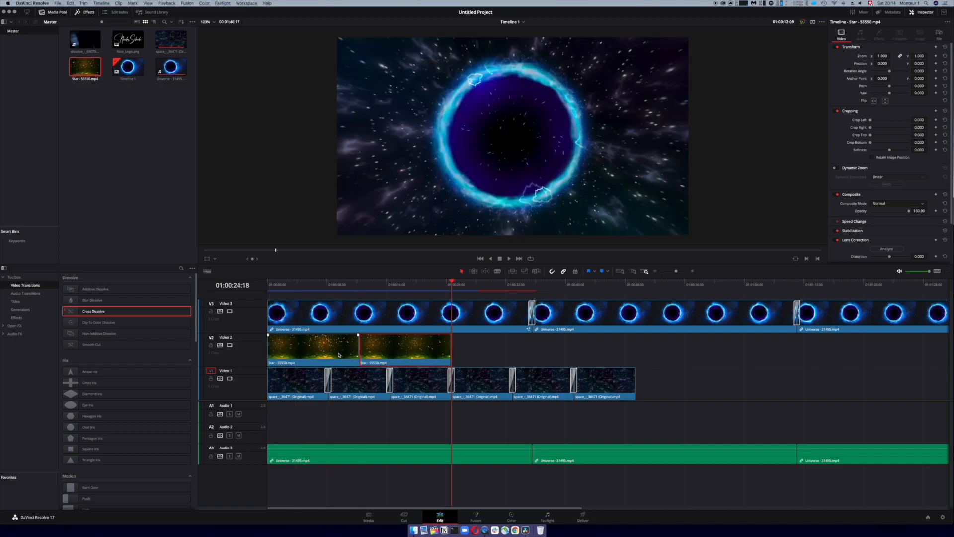
pyautogui.press('super+v')
pyautogui.press('super+v')
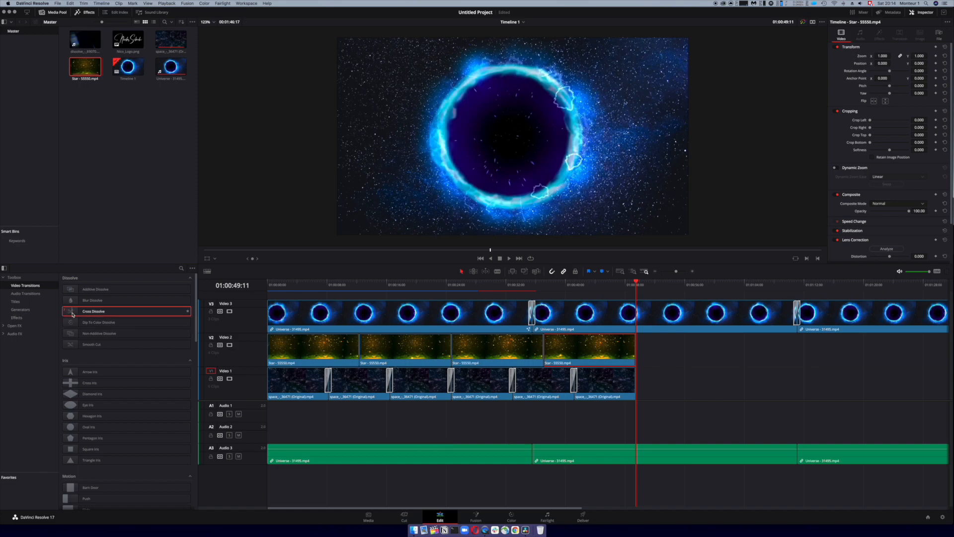
# Add a Cross Dissolve at each of the three cuts between the Star clips on Video 2
pyautogui.moveTo(73, 315); pyautogui.dragTo(358, 348)
pyautogui.moveTo(111, 311); pyautogui.dragTo(451, 346)
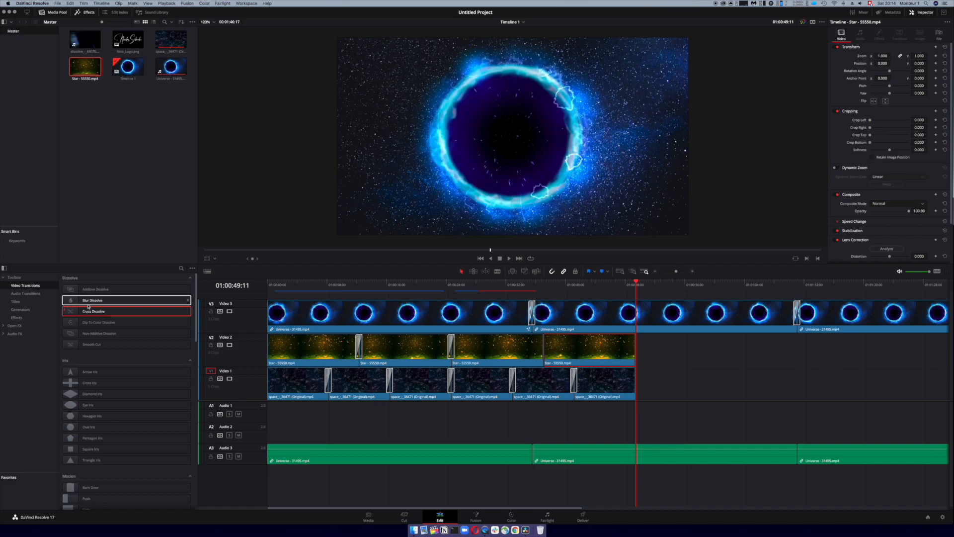
pyautogui.moveTo(94, 311); pyautogui.dragTo(544, 350)
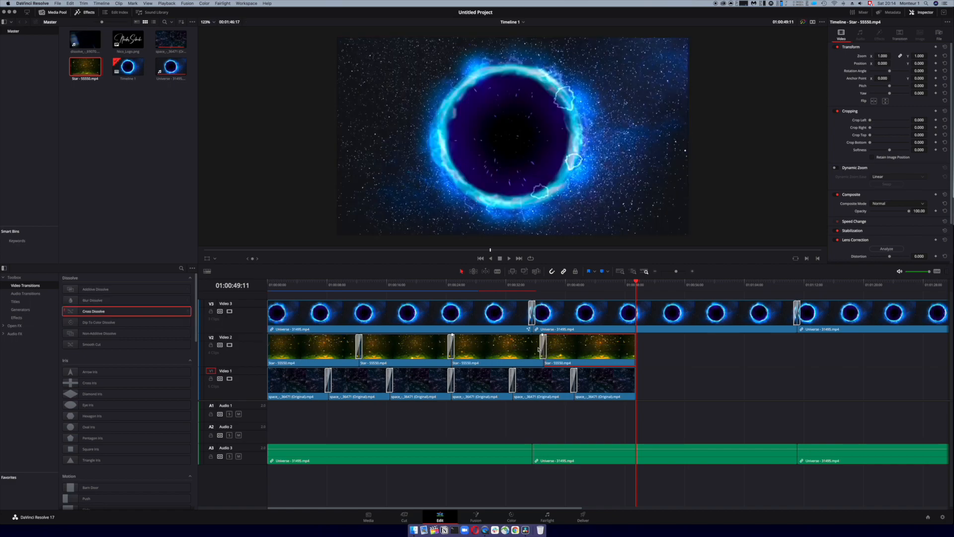
# Set the first Star clip's composite mode to Add, checking the blend at 01:00:05:07
pyautogui.moveTo(324, 285)
pyautogui.mouseDown()
pyautogui.moveTo(309, 286)
pyautogui.moveTo(435, 287)
pyautogui.moveTo(294, 287)
pyautogui.moveTo(307, 287)
pyautogui.mouseUp()
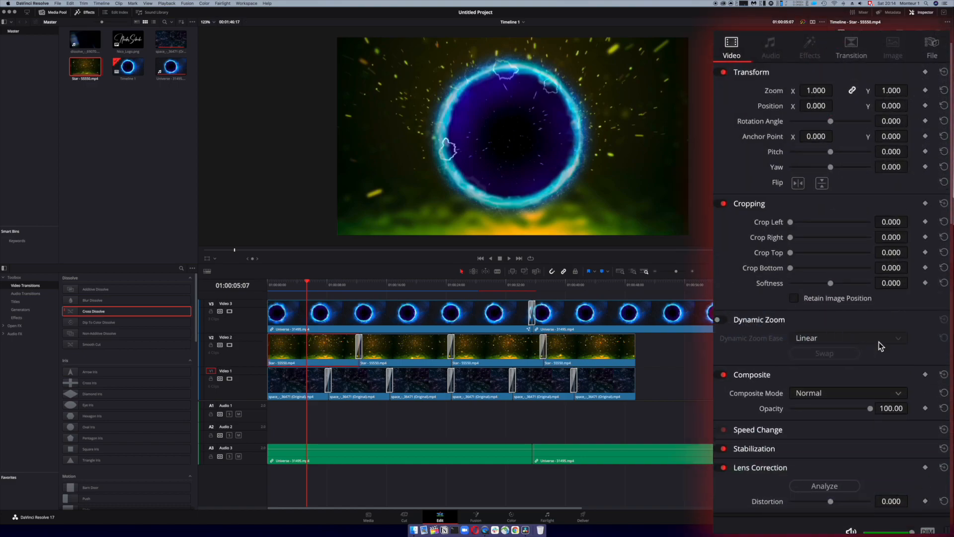
pyautogui.click(847, 395)
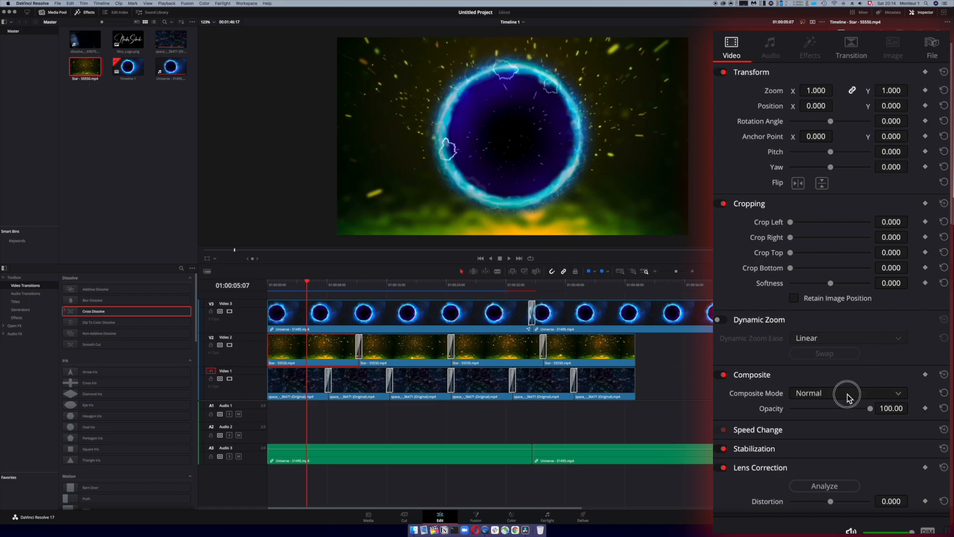
pyautogui.click(720, 408)
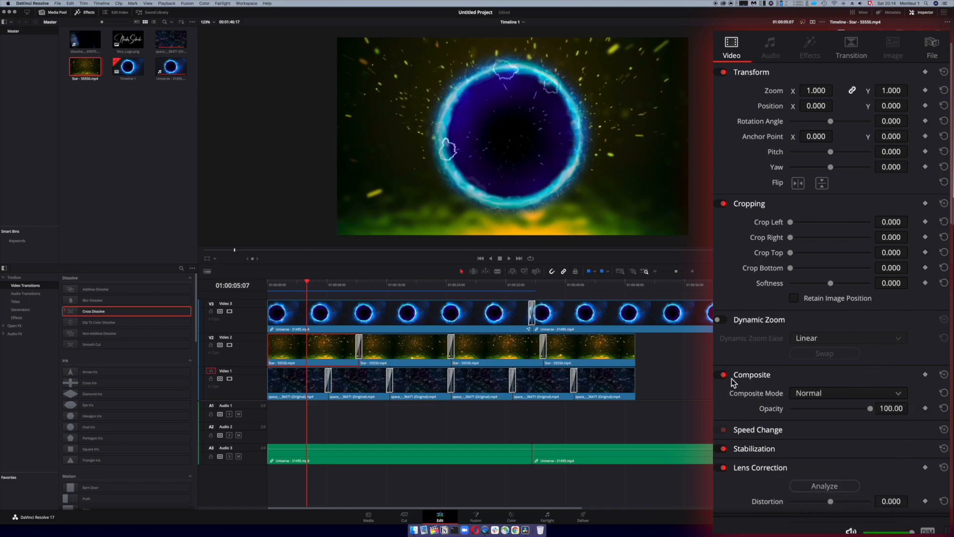
pyautogui.click(847, 394)
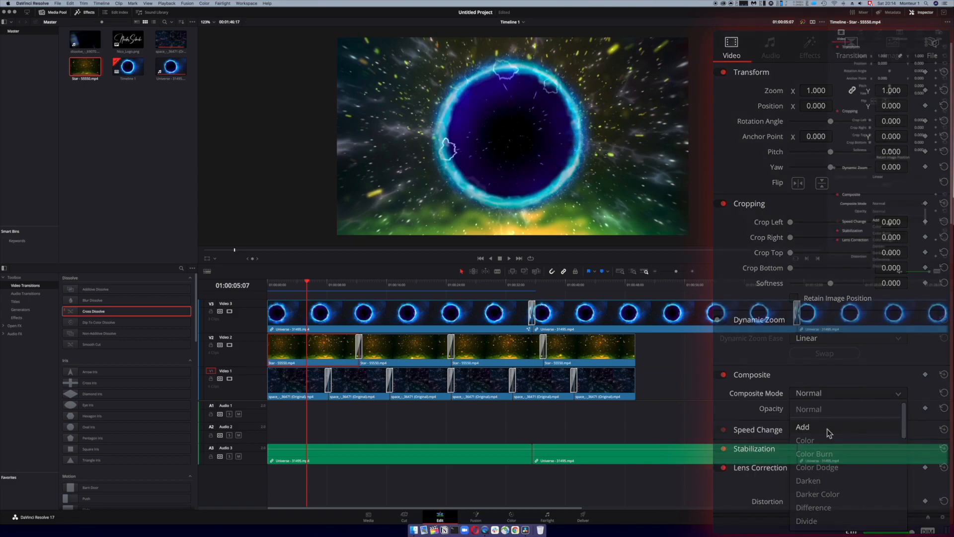
pyautogui.click(828, 434)
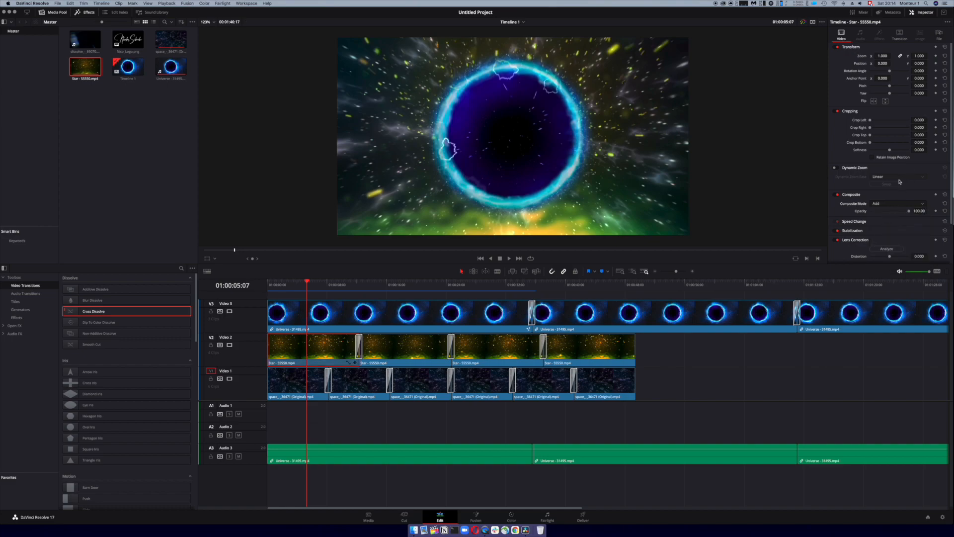
# Try the Divide composite mode on the first Star clip with a short playback and switch back to Add
pyautogui.click(895, 203)
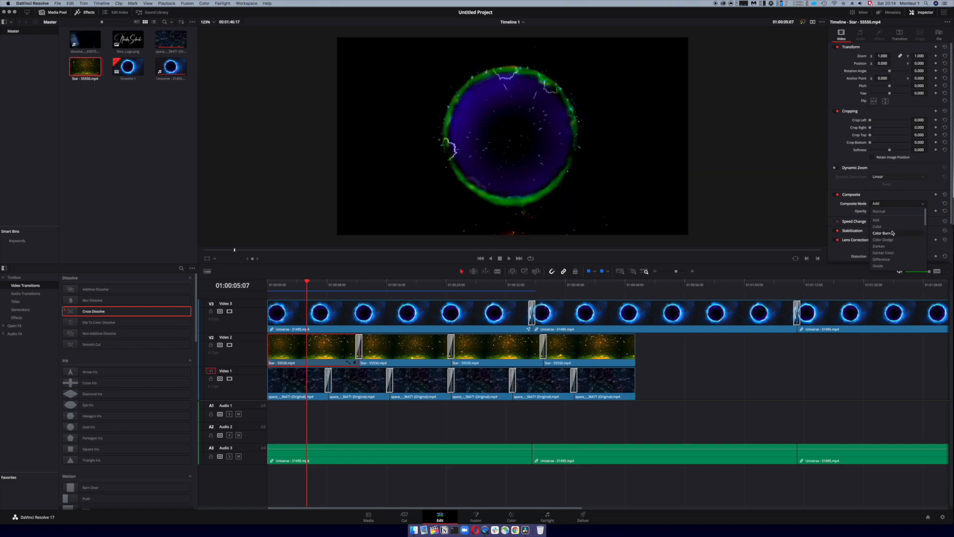
pyautogui.scroll(-2, 889, 244)
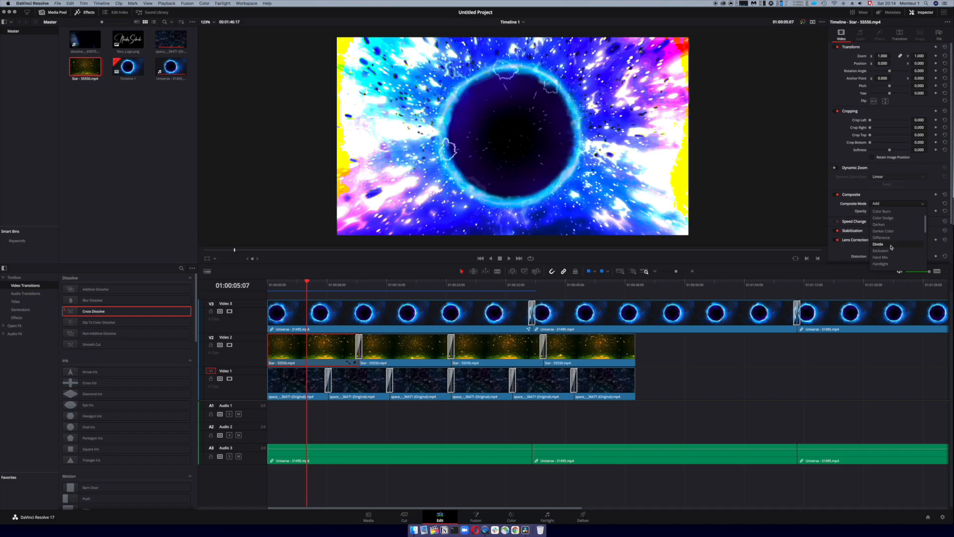
pyautogui.click(891, 246)
pyautogui.moveTo(304, 282); pyautogui.dragTo(292, 282)
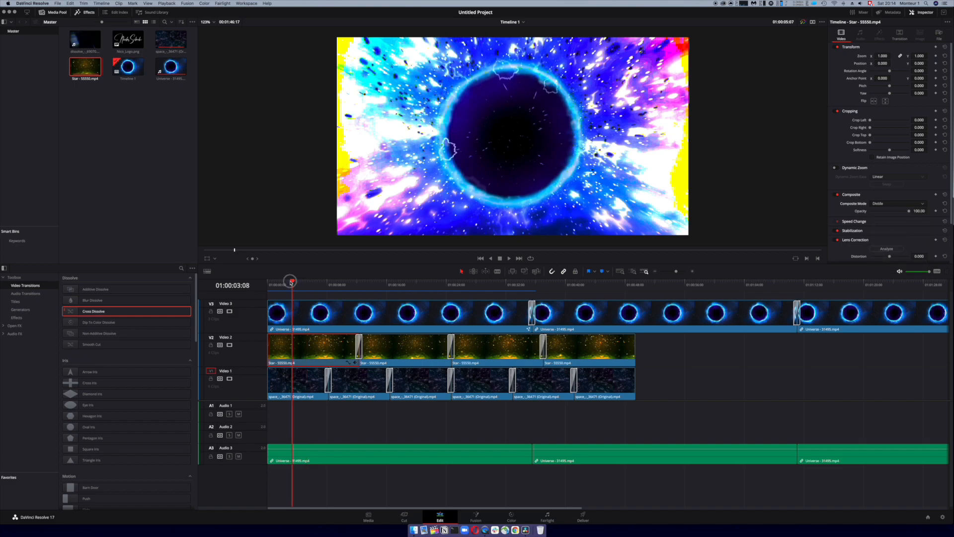
pyautogui.press('space')
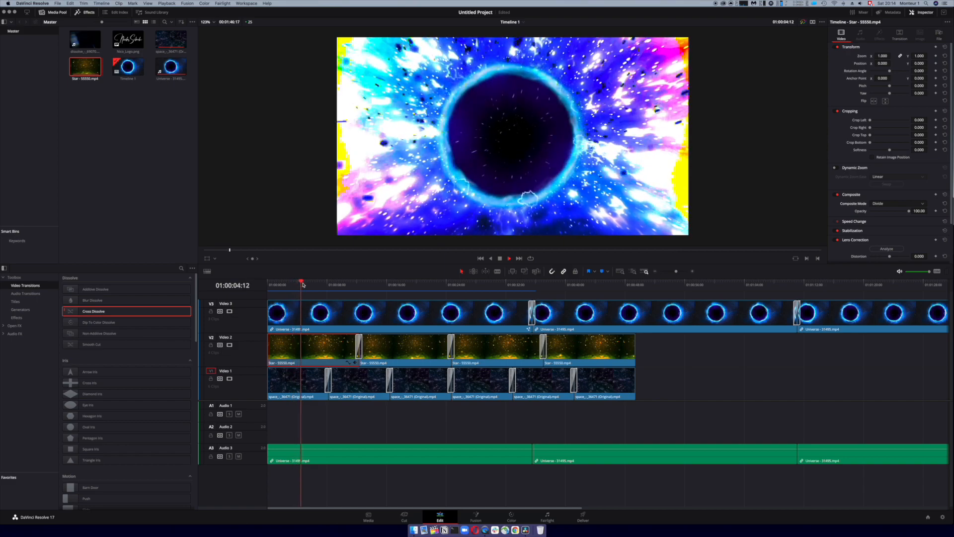
pyautogui.press('space')
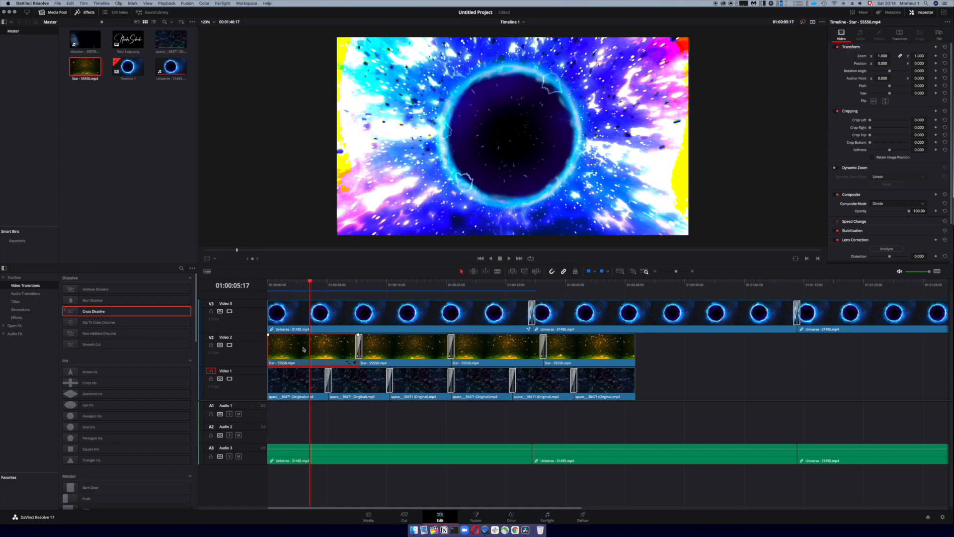
pyautogui.click(891, 203)
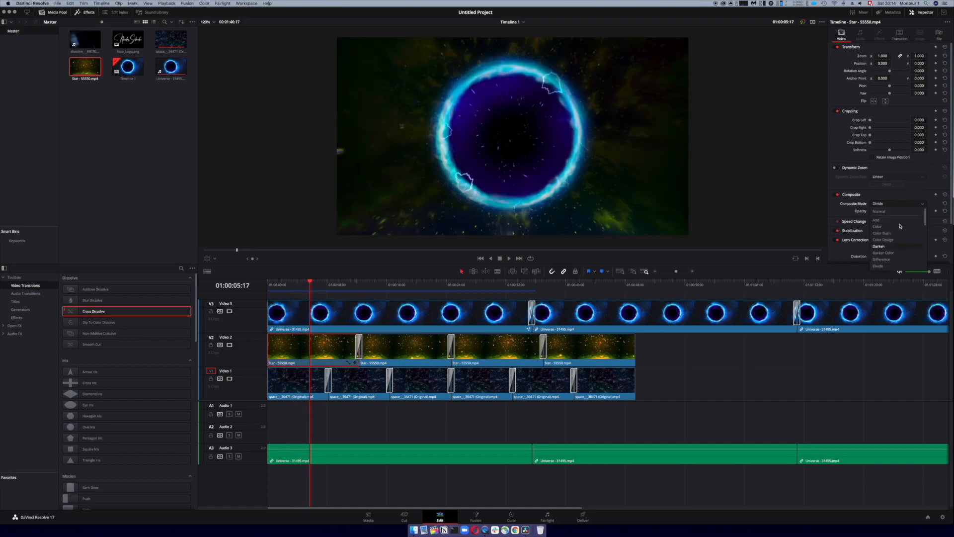
pyautogui.click(884, 220)
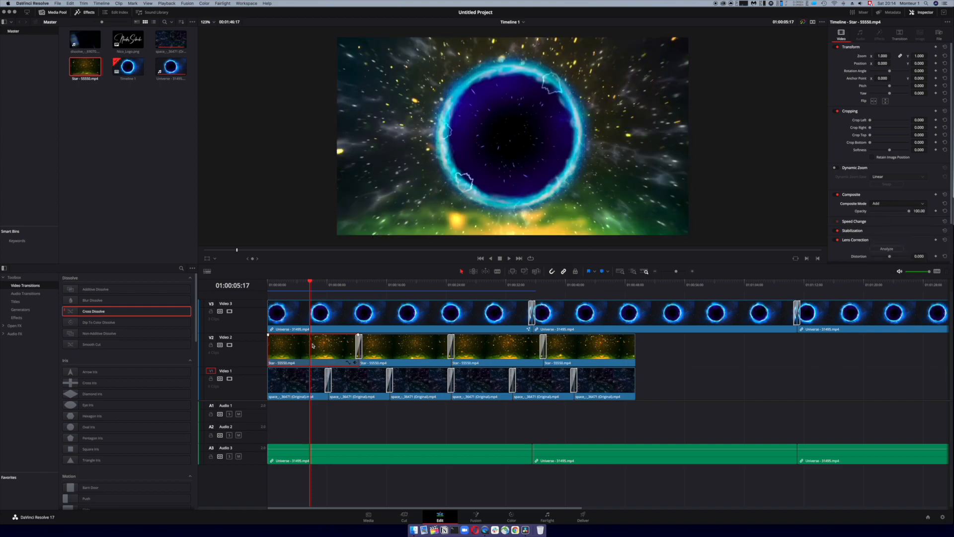
# Scale the first Star clip to zoom 1.310 and lower its Y position while keeping its upper edge outside the frame
pyautogui.moveTo(311, 285); pyautogui.dragTo(301, 284)
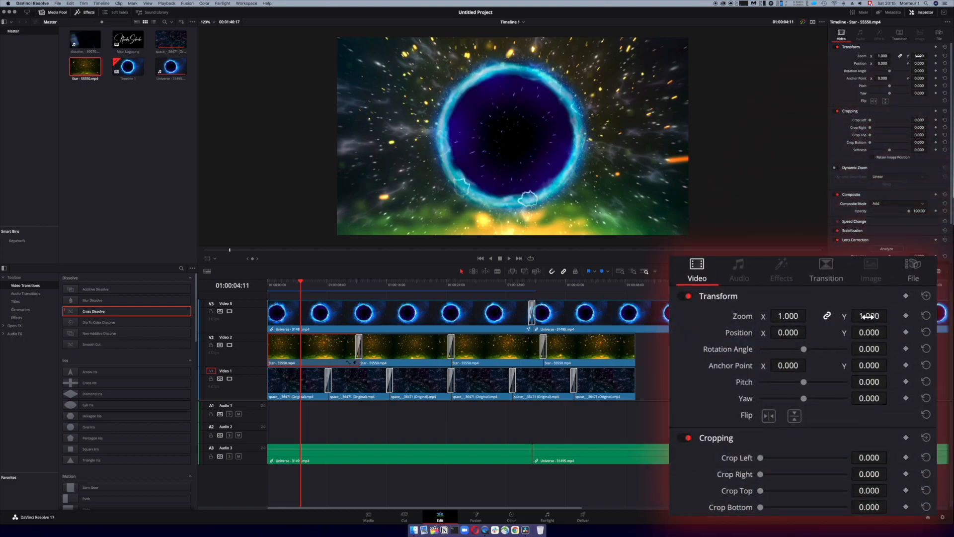
pyautogui.moveTo(883, 55); pyautogui.dragTo(893, 55)
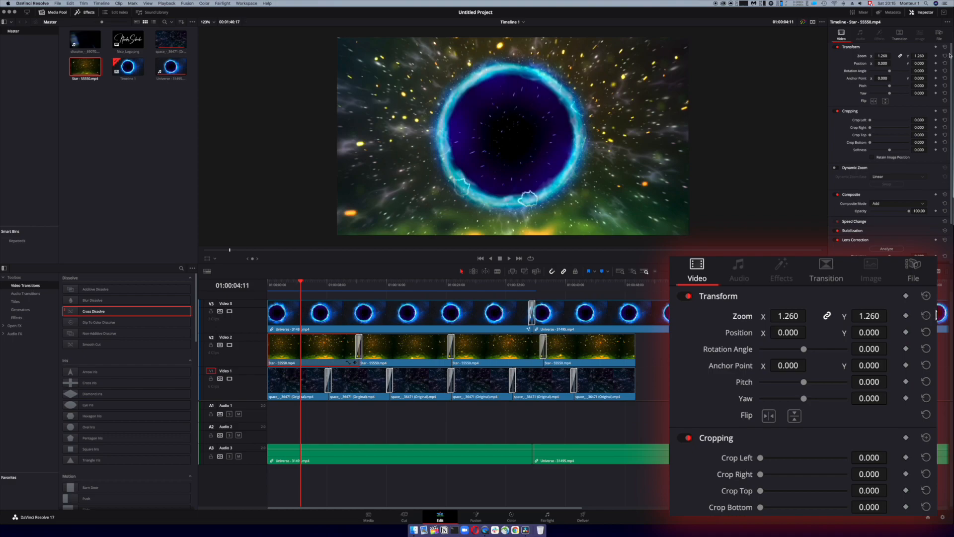
pyautogui.moveTo(869, 332); pyautogui.dragTo(795, 315)
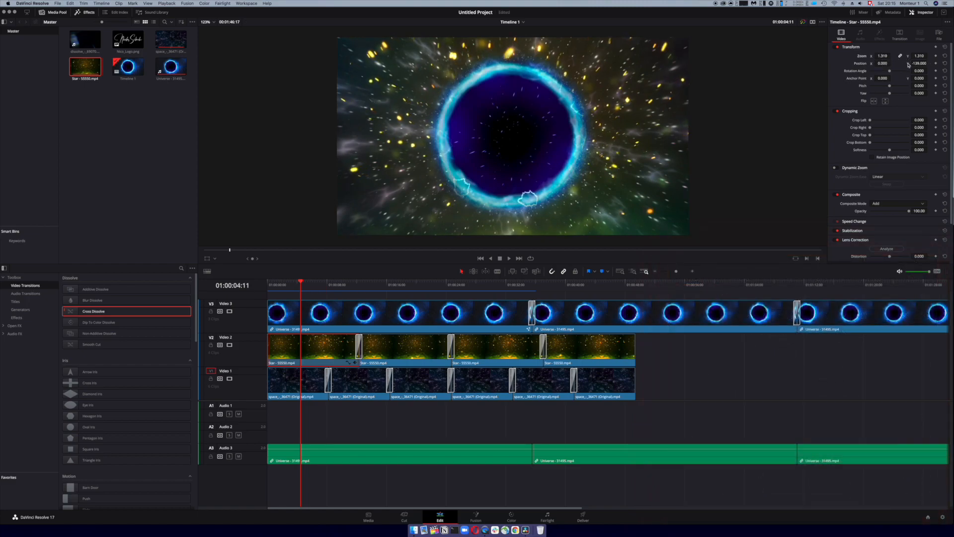
pyautogui.moveTo(918, 63); pyautogui.dragTo(895, 64)
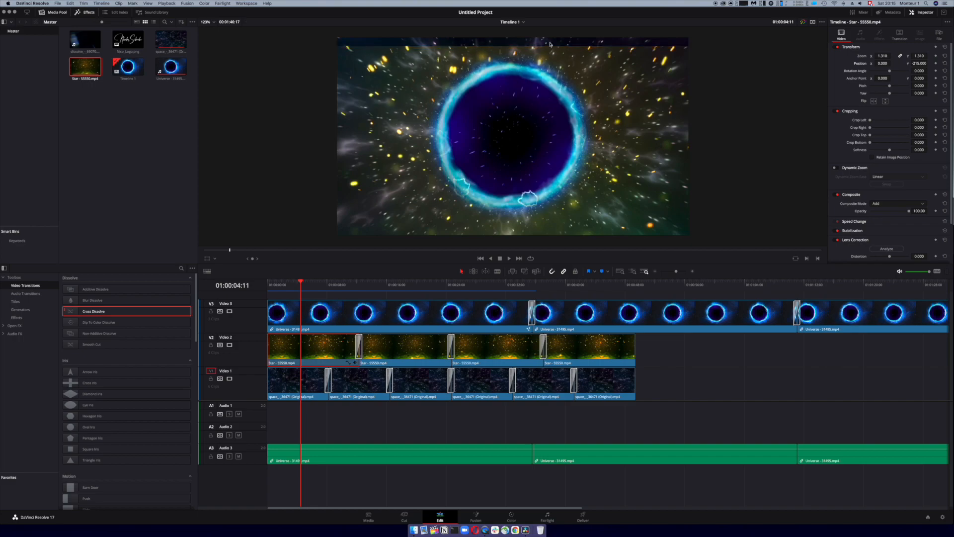
pyautogui.moveTo(920, 62); pyautogui.dragTo(939, 63)
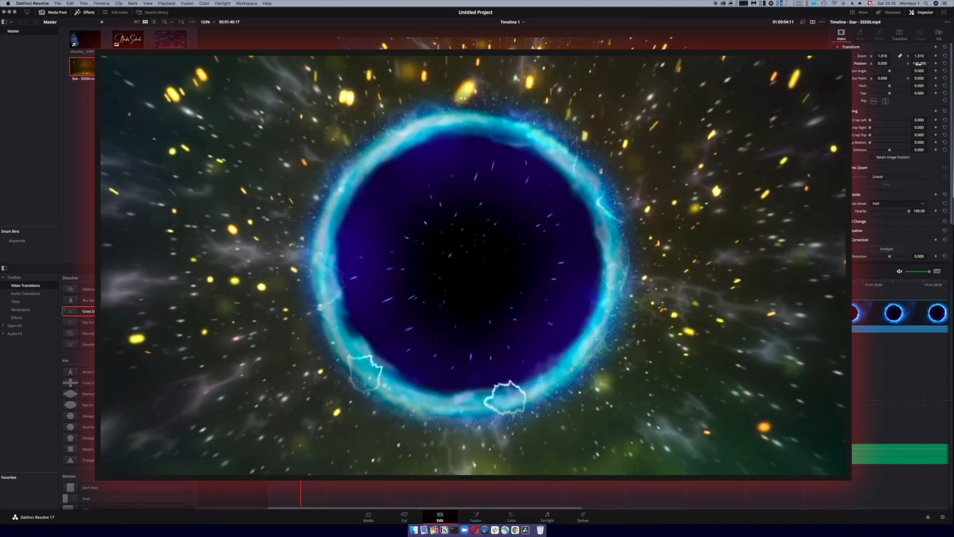
# Play back the composite from near its start to check the rescaled first Star clip
pyautogui.moveTo(300, 284); pyautogui.dragTo(278, 284)
pyautogui.press('space')
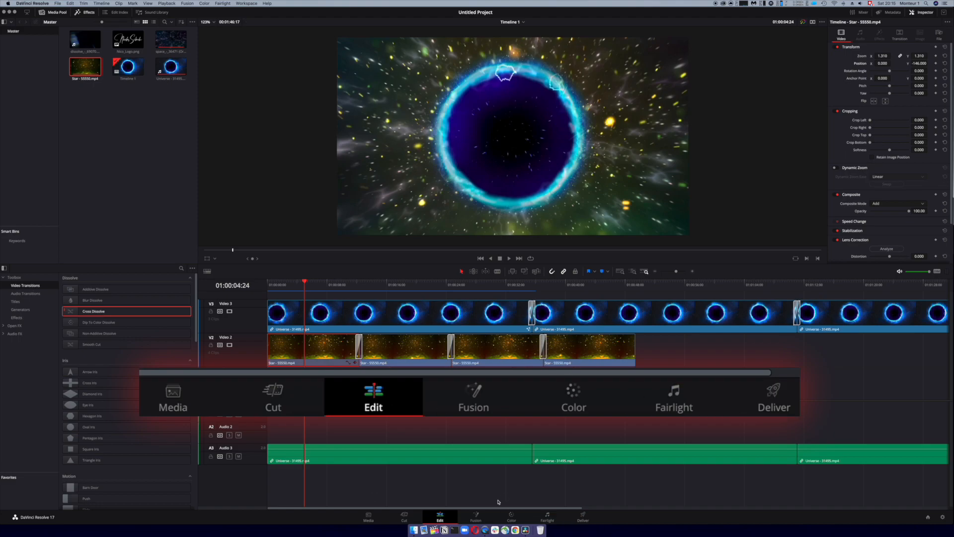
# On the Color page, raise the first Star clip's blue Offset to 58.00 and set Gain to red 0.04 and blue 1.27
pyautogui.click(511, 515)
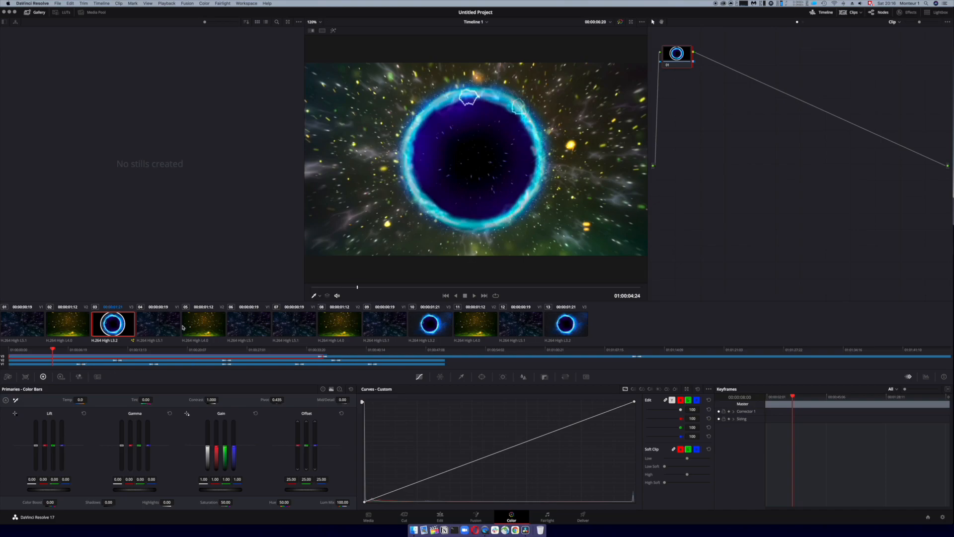
pyautogui.click(74, 323)
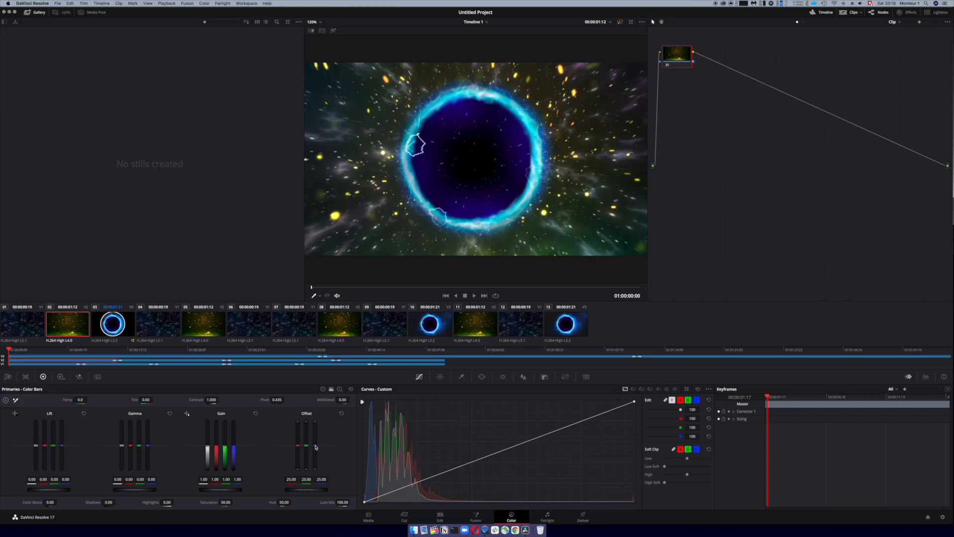
pyautogui.moveTo(315, 447); pyautogui.dragTo(312, 392)
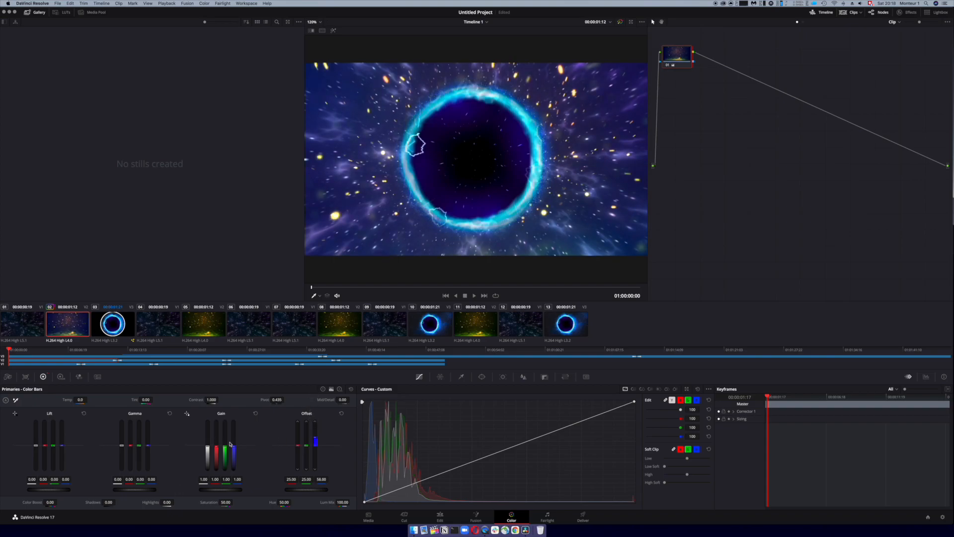
pyautogui.moveTo(233, 449); pyautogui.dragTo(215, 510)
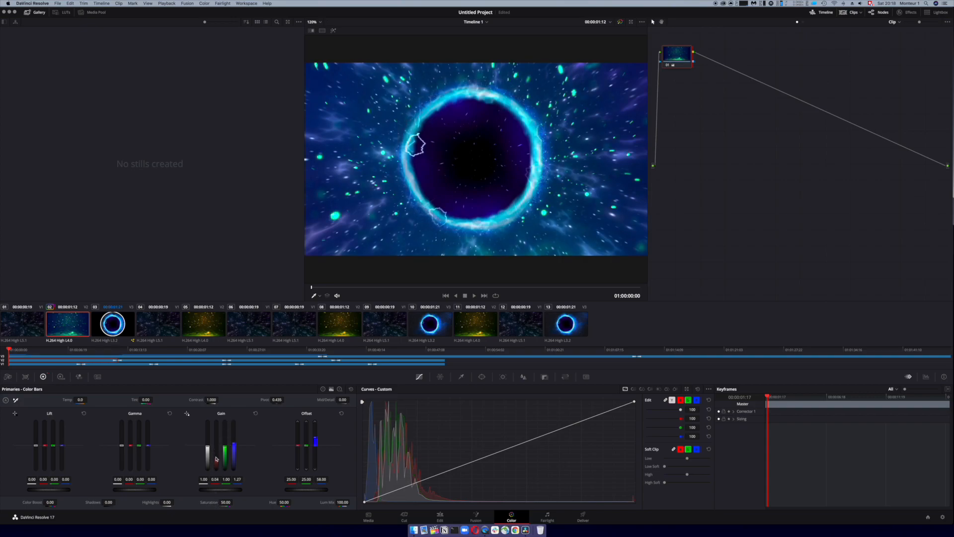
# Set the first Star clip's Gamma to -0.16, lower its Gain, and fine-tune the blue Offset and Gain, reviewing the grade on the Edit page
pyautogui.moveTo(227, 451); pyautogui.dragTo(10, 485)
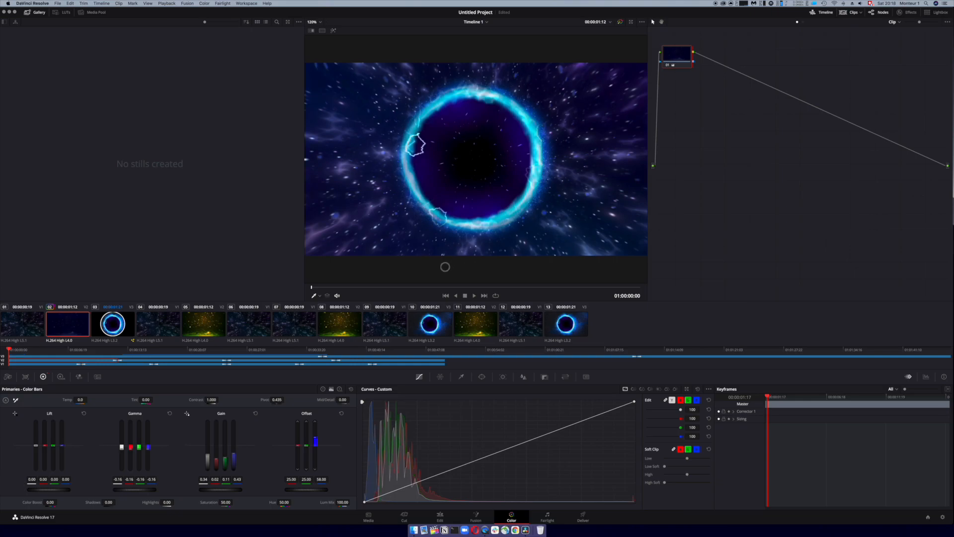
pyautogui.moveTo(430, 266); pyautogui.dragTo(455, 267)
pyautogui.moveTo(315, 441); pyautogui.dragTo(316, 435)
pyautogui.moveTo(236, 457); pyautogui.dragTo(232, 440)
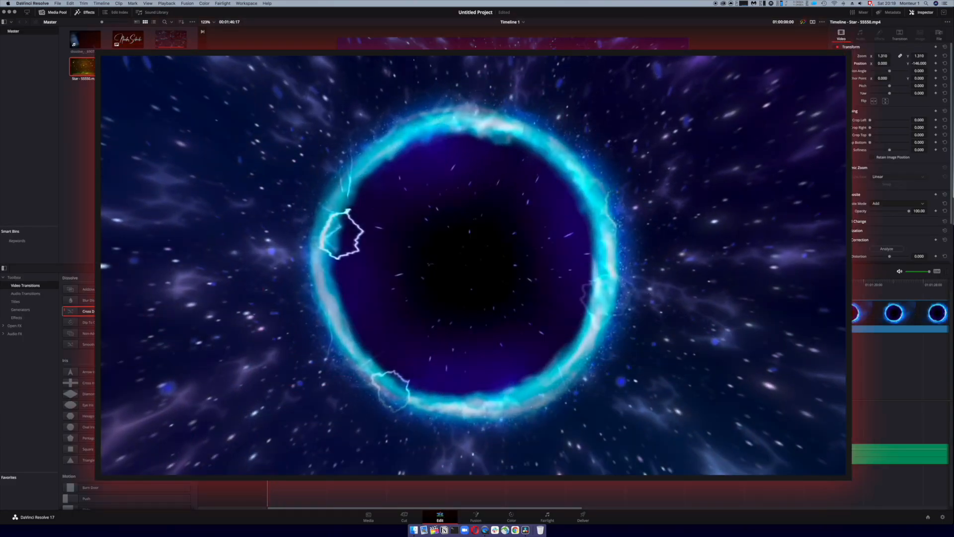
pyautogui.press('space')
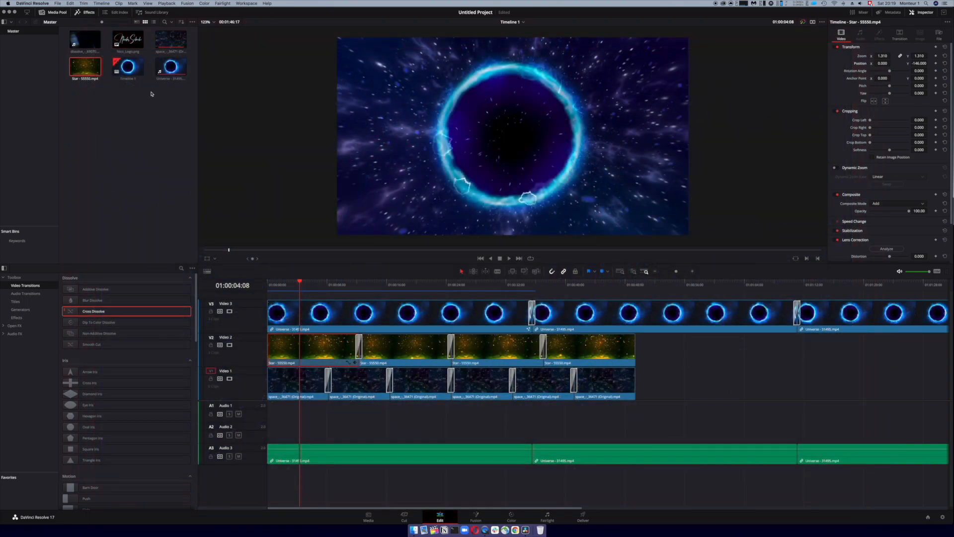
# Place the logo PNG on a new Video 4 track above the portal ring and scale it to zoom 0.340
pyautogui.moveTo(127, 40); pyautogui.dragTo(293, 281)
pyautogui.click(295, 307)
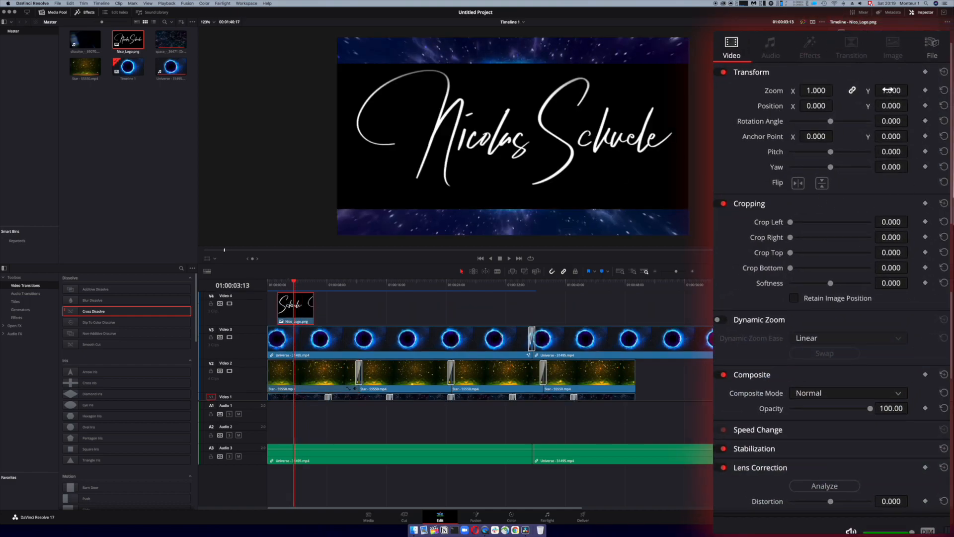
pyautogui.moveTo(889, 90); pyautogui.dragTo(853, 95)
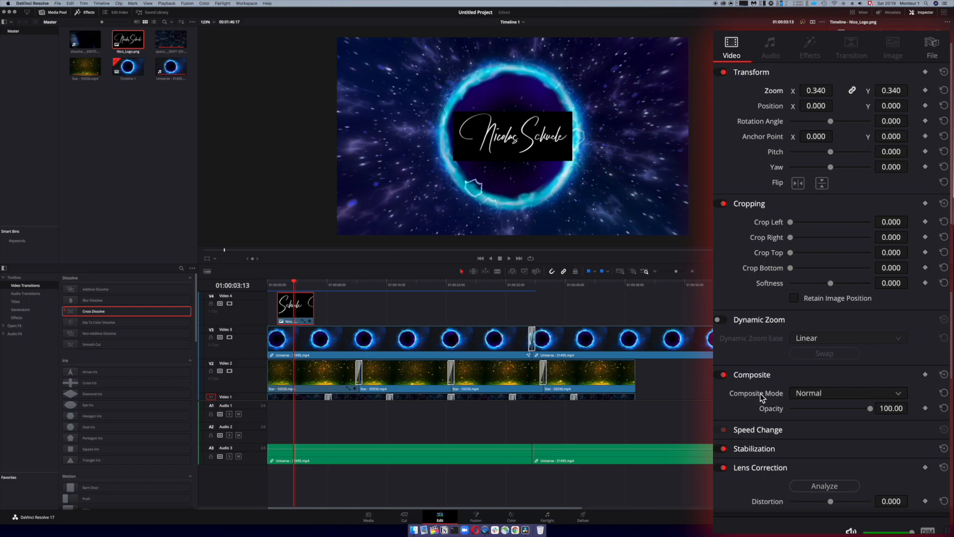
# Set the logo clip's composite mode to Add and its X position to -40.000 to centre it in the ring
pyautogui.click(828, 393)
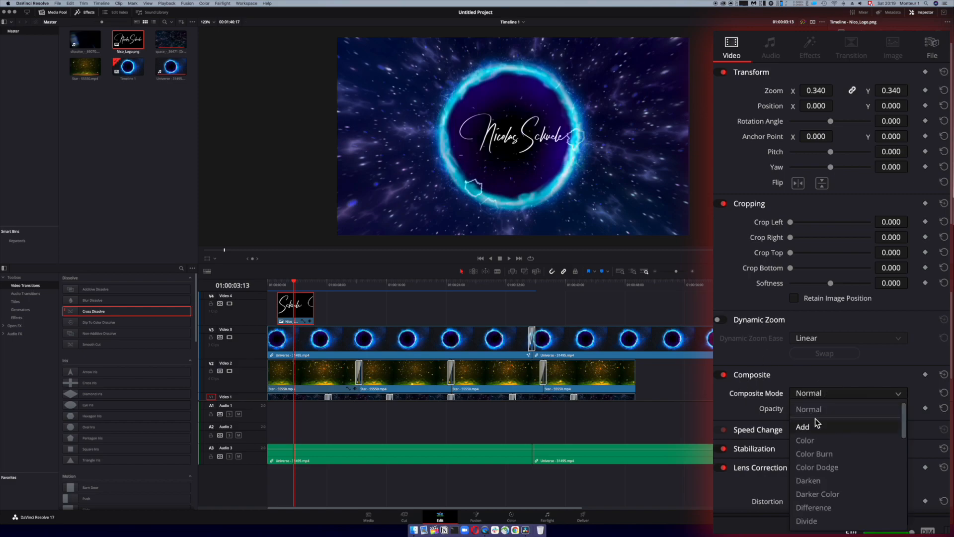
pyautogui.click(806, 428)
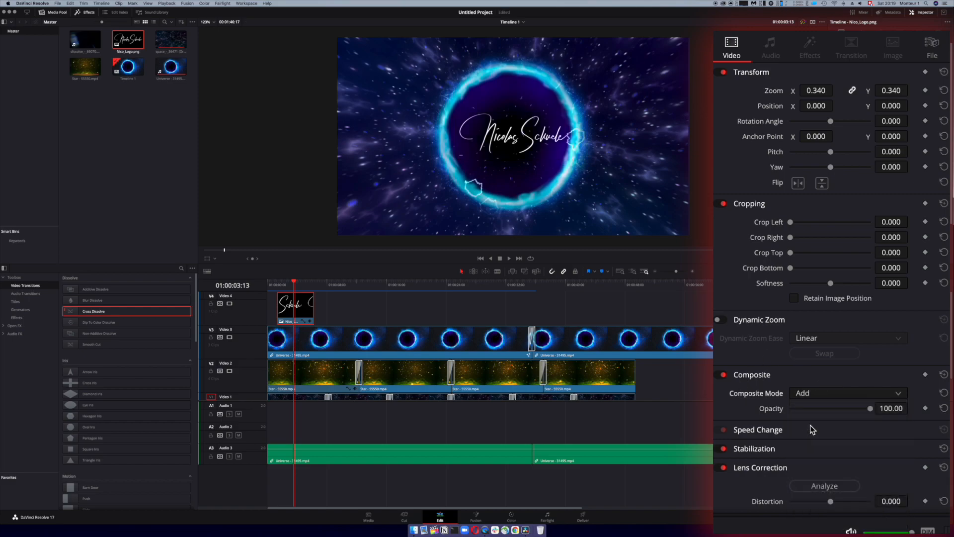
pyautogui.moveTo(817, 106); pyautogui.dragTo(795, 105)
pyautogui.click(890, 91)
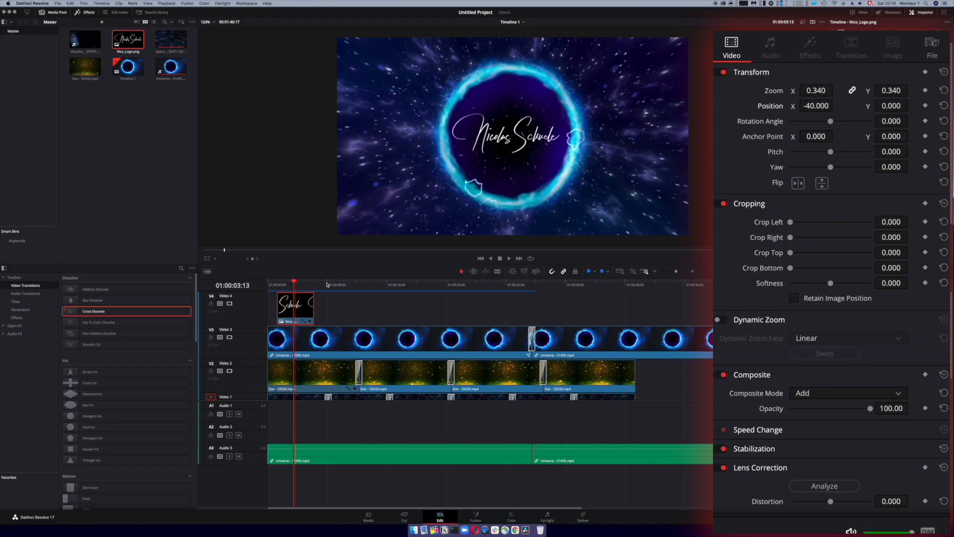
# Extend the logo clip from the timeline start to the second ring dissolve, and enlarge the timeline area to show all video tracks
pyautogui.moveTo(298, 306); pyautogui.dragTo(801, 316)
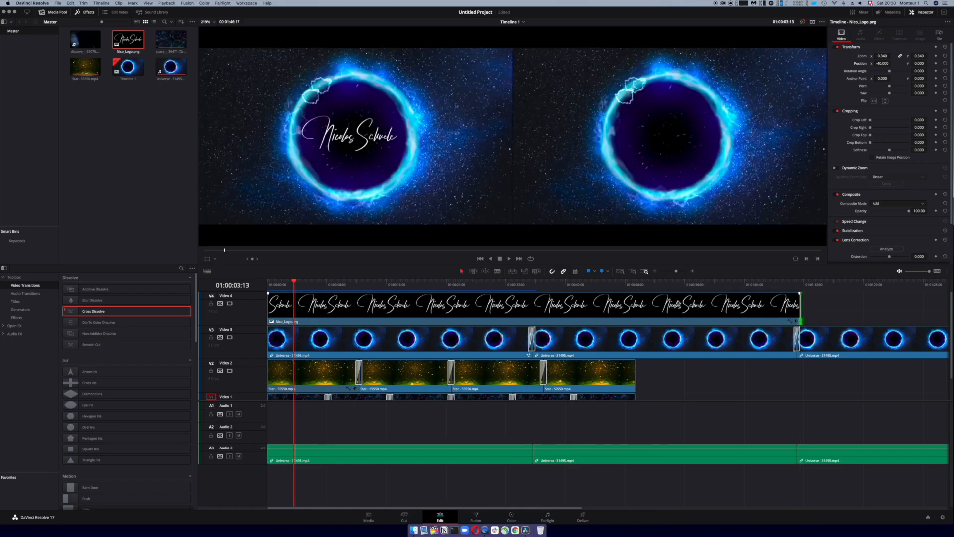
pyautogui.moveTo(293, 282)
pyautogui.mouseDown()
pyautogui.moveTo(329, 282)
pyautogui.moveTo(302, 279)
pyautogui.mouseUp()
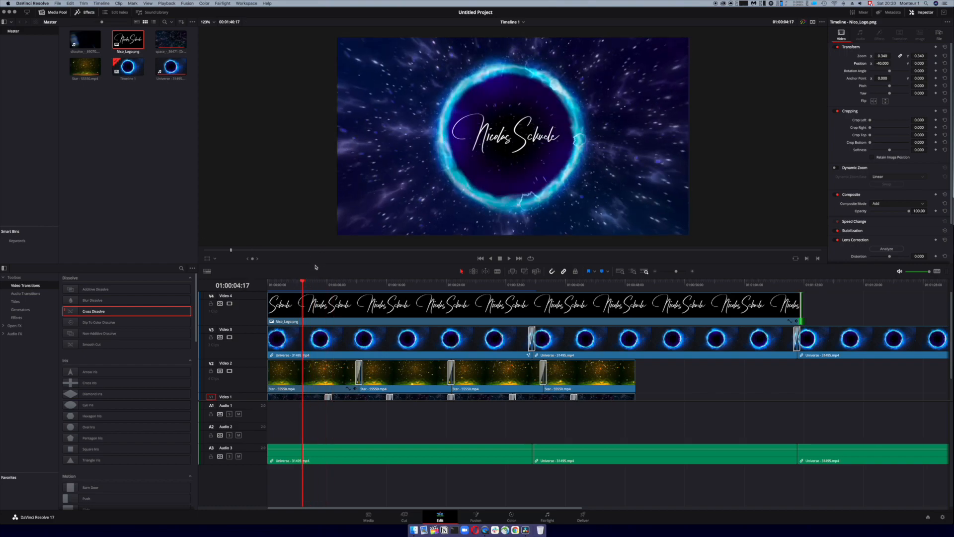
pyautogui.moveTo(316, 263); pyautogui.dragTo(316, 217)
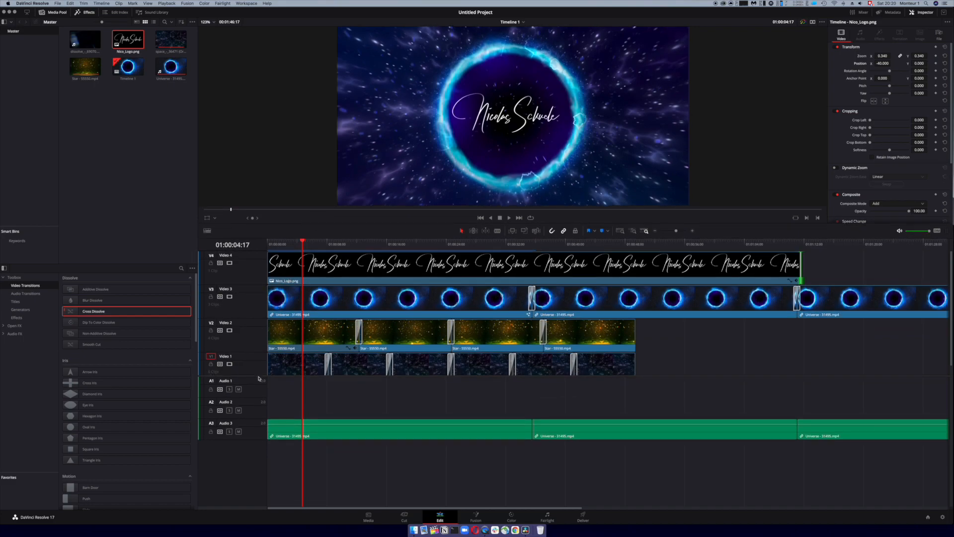
pyautogui.moveTo(258, 378); pyautogui.dragTo(259, 430)
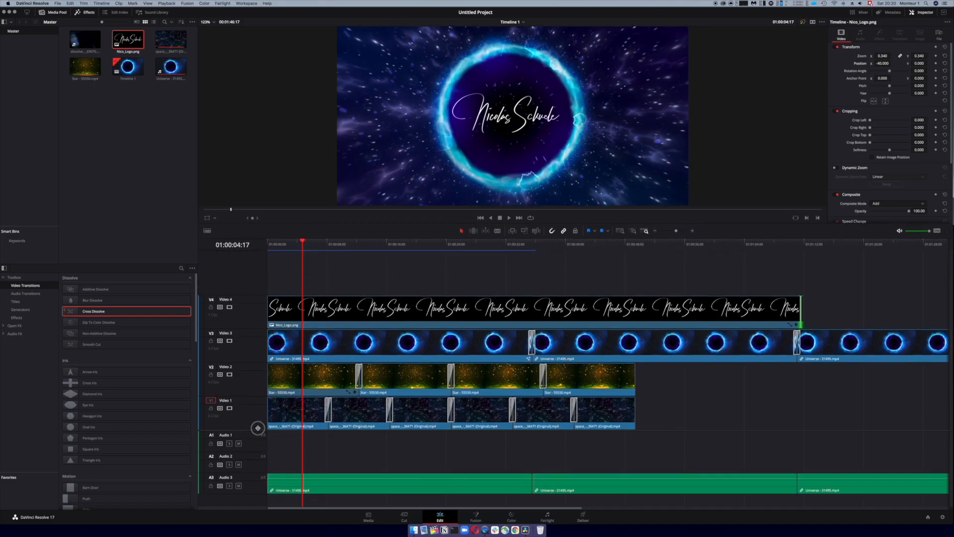
# Place the dissolve light-leak clip on a new Video 5 track from the start of the timeline
pyautogui.click(85, 66)
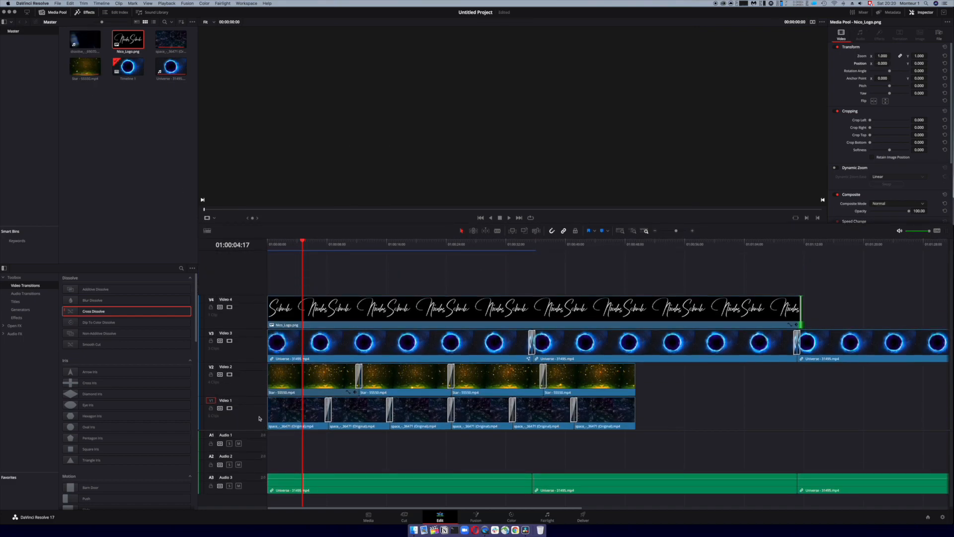
pyautogui.click(278, 271)
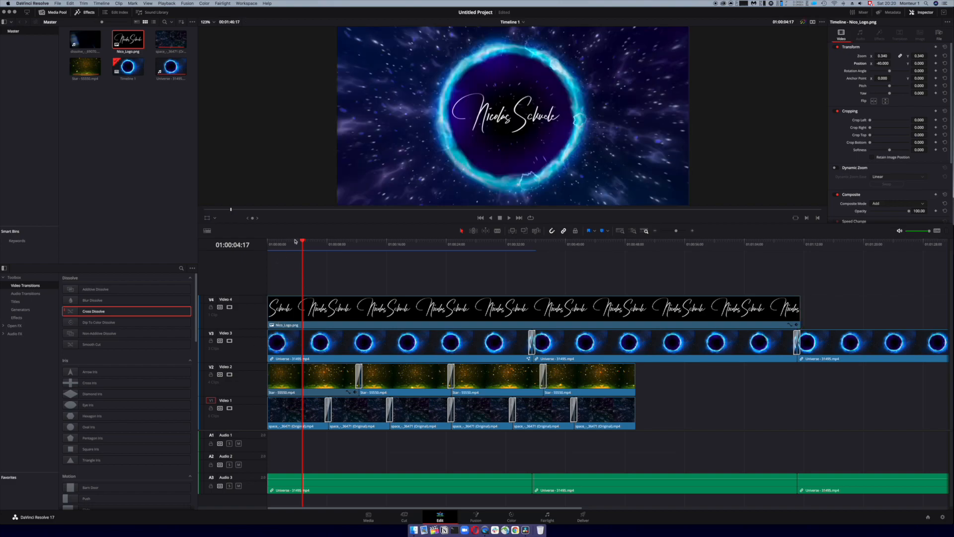
pyautogui.moveTo(294, 241); pyautogui.dragTo(284, 241)
pyautogui.moveTo(86, 41); pyautogui.dragTo(268, 274)
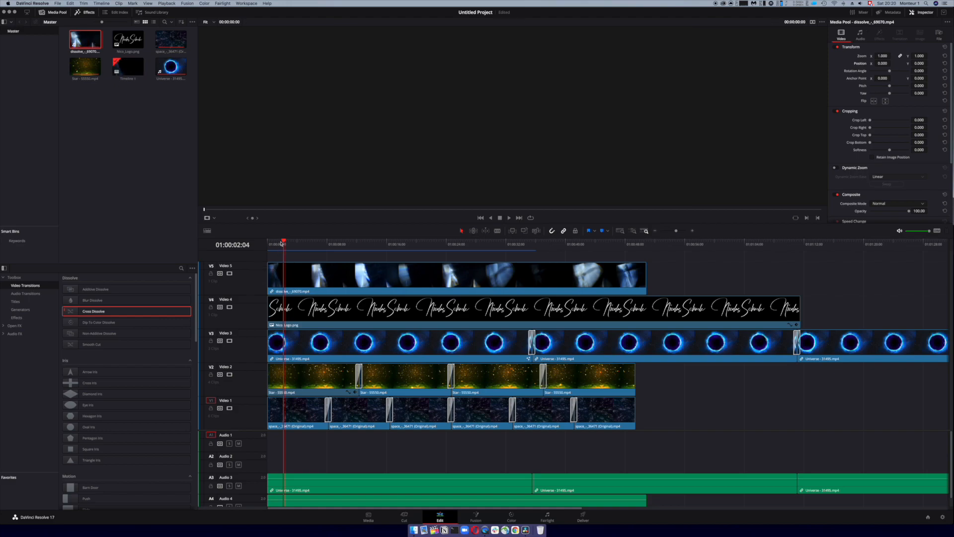
# Set the dissolve clip's composite mode to Add with the playhead at 01:00:02:19
pyautogui.click(280, 242)
pyautogui.click(298, 271)
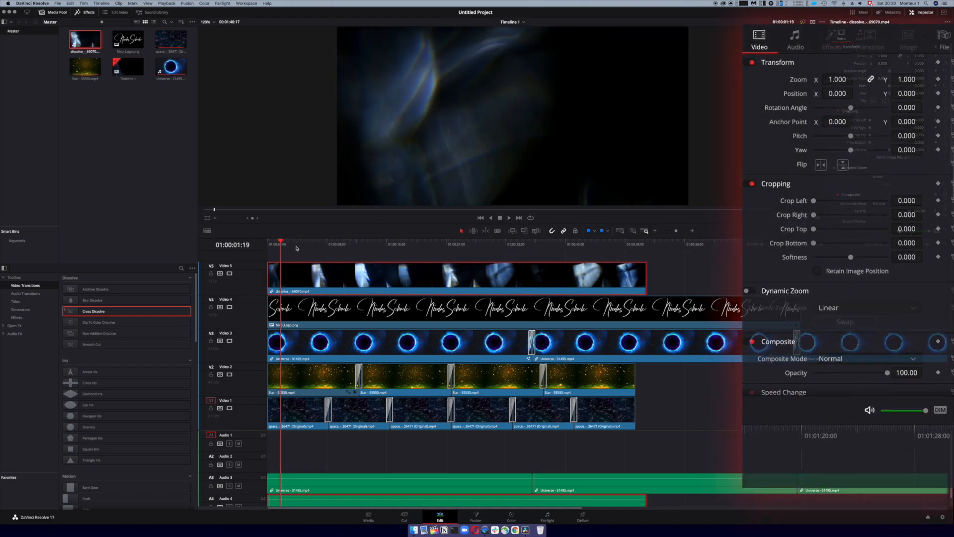
pyautogui.moveTo(293, 245); pyautogui.dragTo(288, 244)
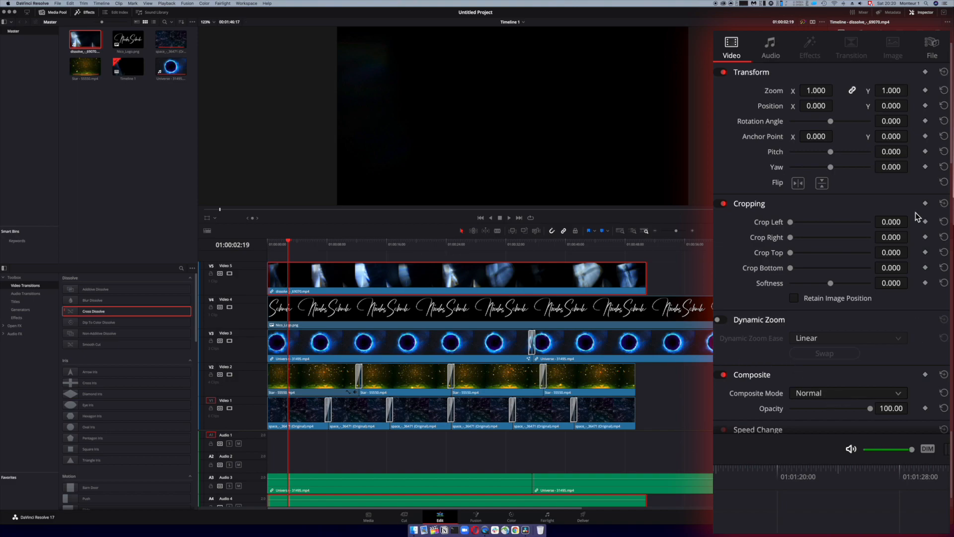
pyautogui.click(836, 393)
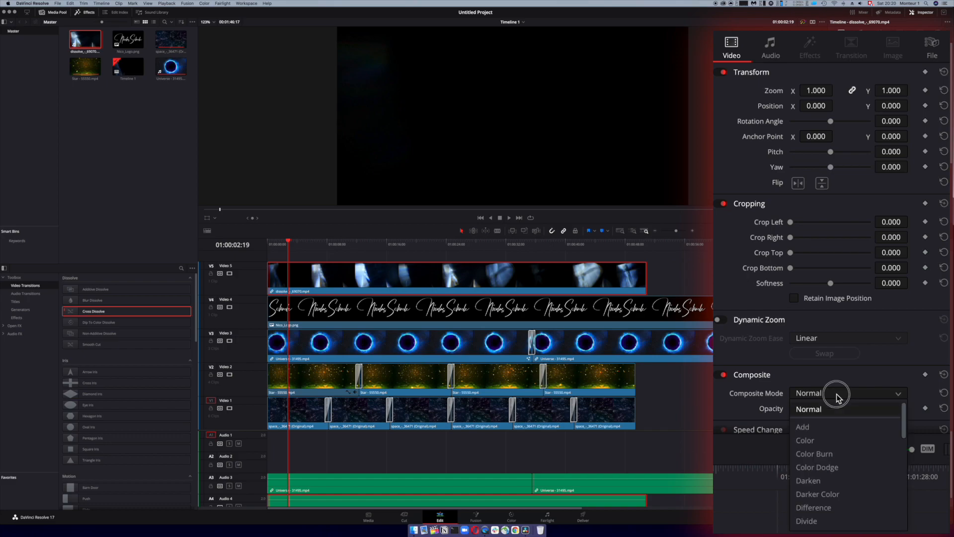
pyautogui.click(818, 427)
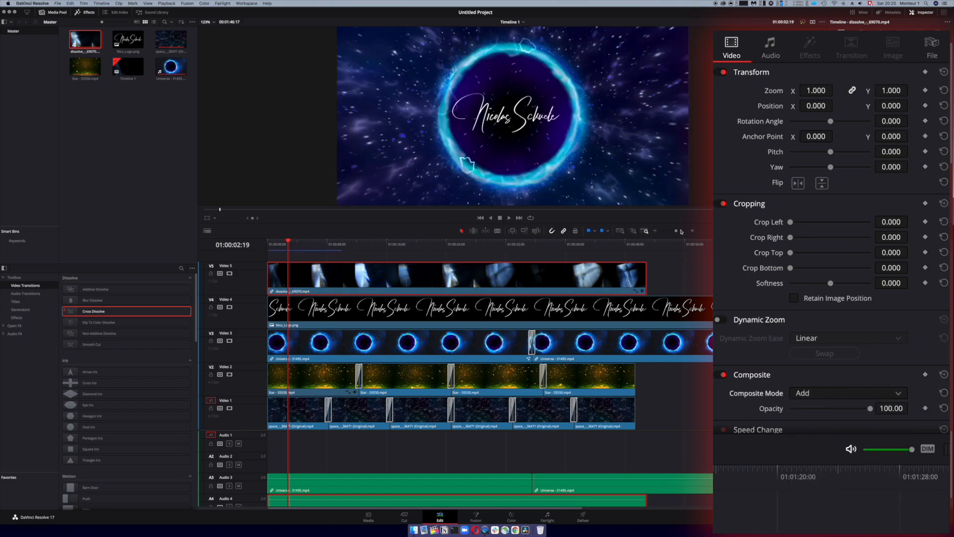
# Play the full composite from 01:00:00:00 to review the light leak over the logo and portal
pyautogui.click(268, 242)
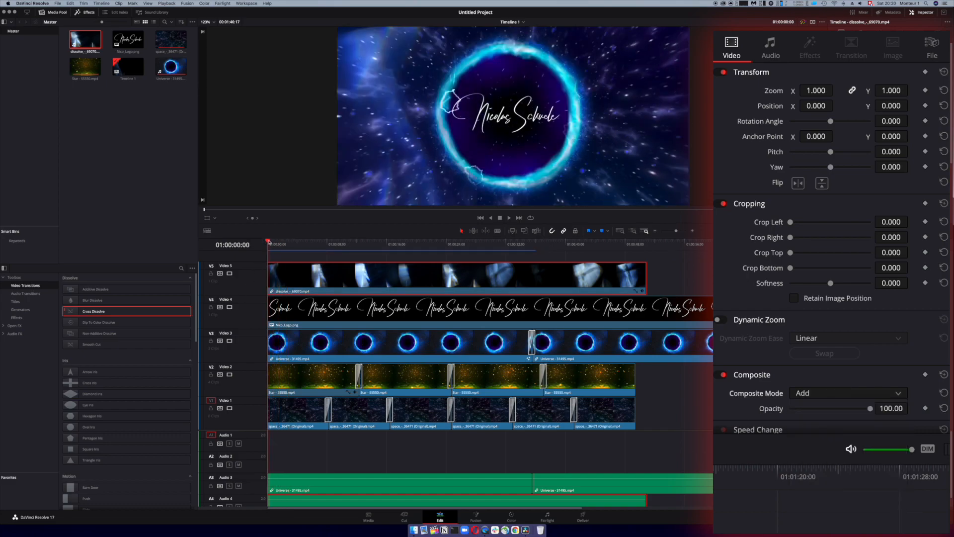
pyautogui.press('space')
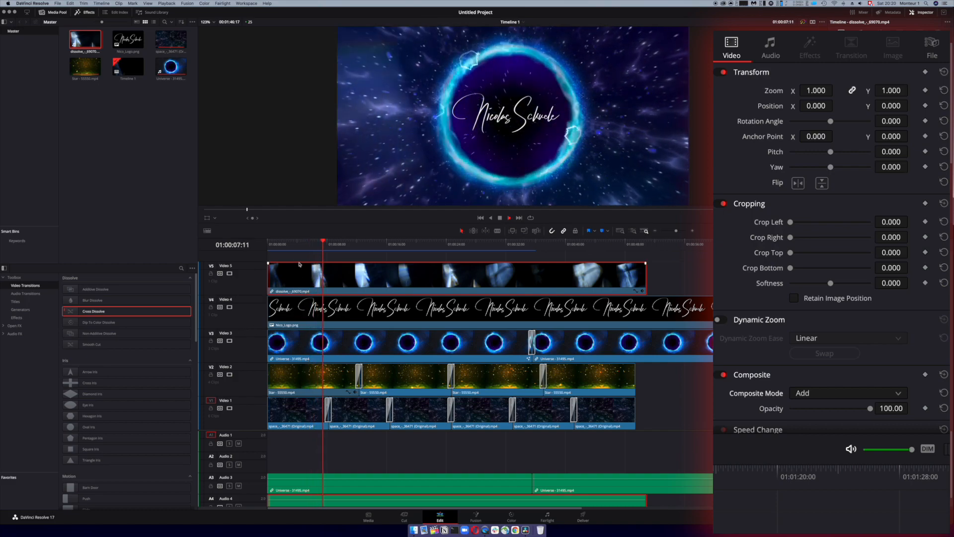
pyautogui.press('space')
pyautogui.click(295, 243)
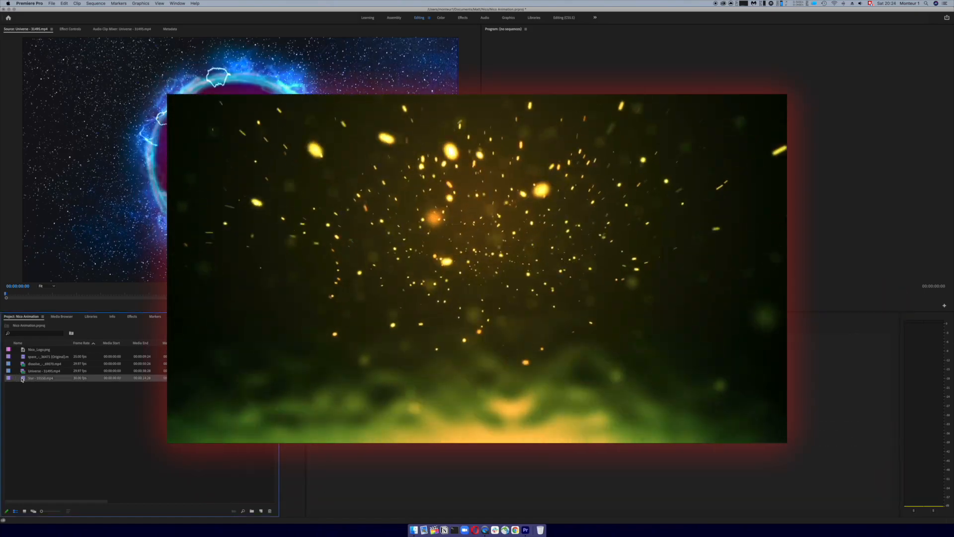
# Switch to the Premiere Pro project and preview the Star, Universe, dissolve, space and logo source files one by one
pyautogui.doubleClick(23, 378)
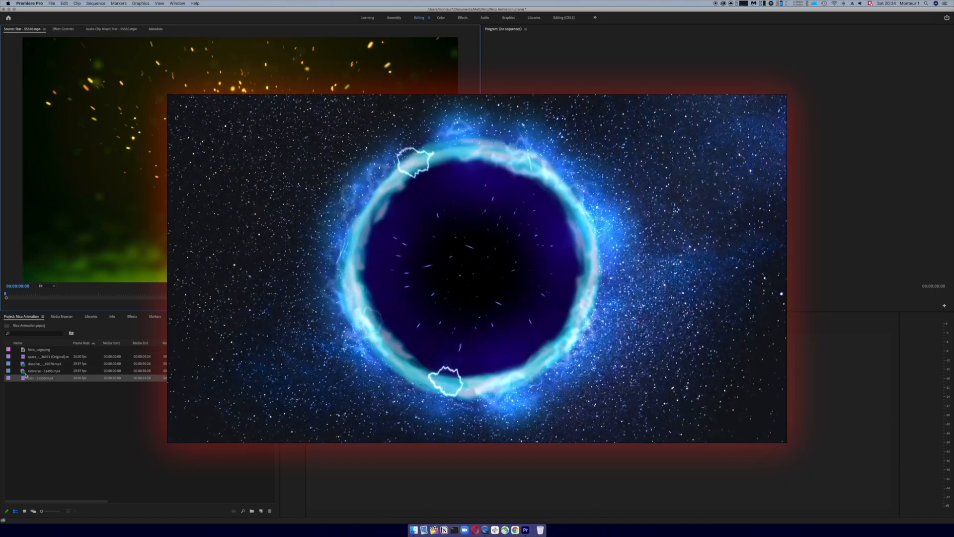
pyautogui.doubleClick(23, 370)
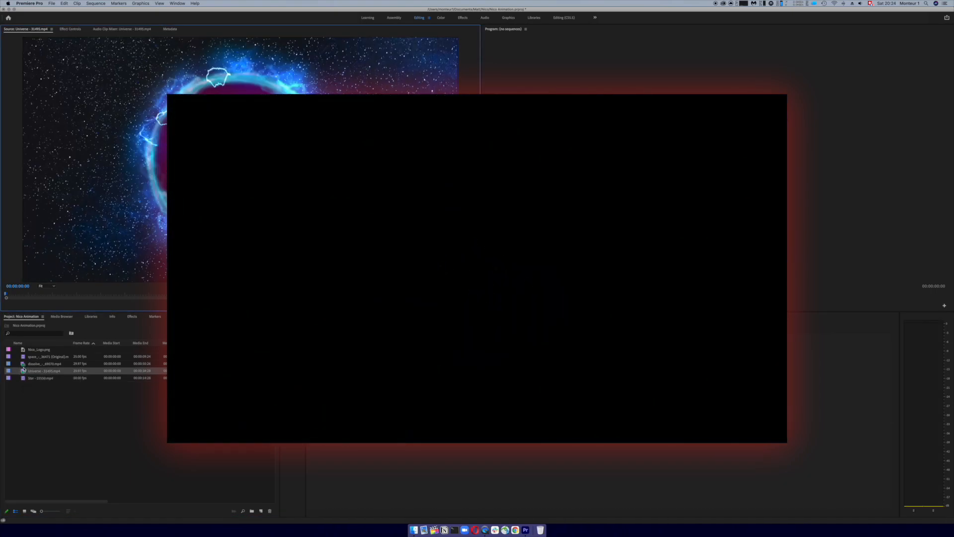
pyautogui.doubleClick(24, 364)
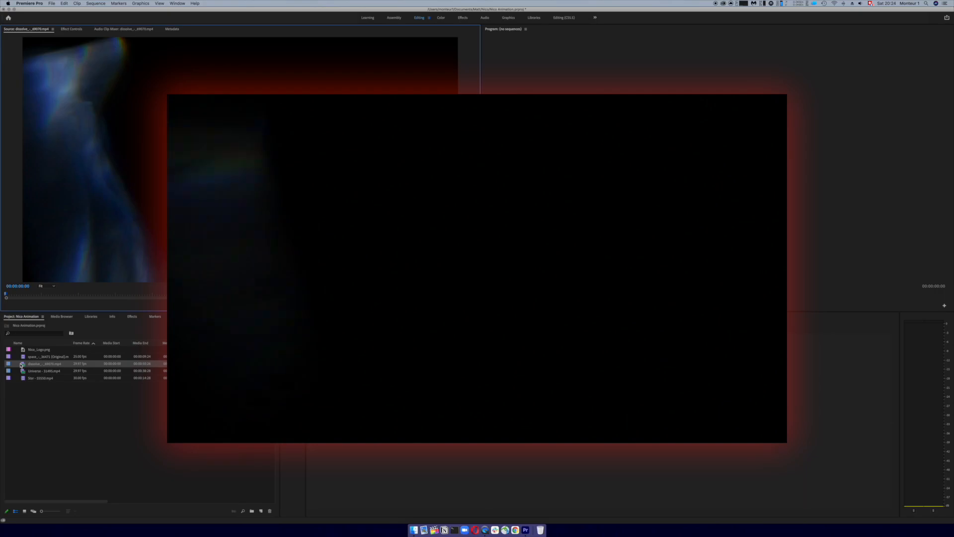
pyautogui.doubleClick(23, 356)
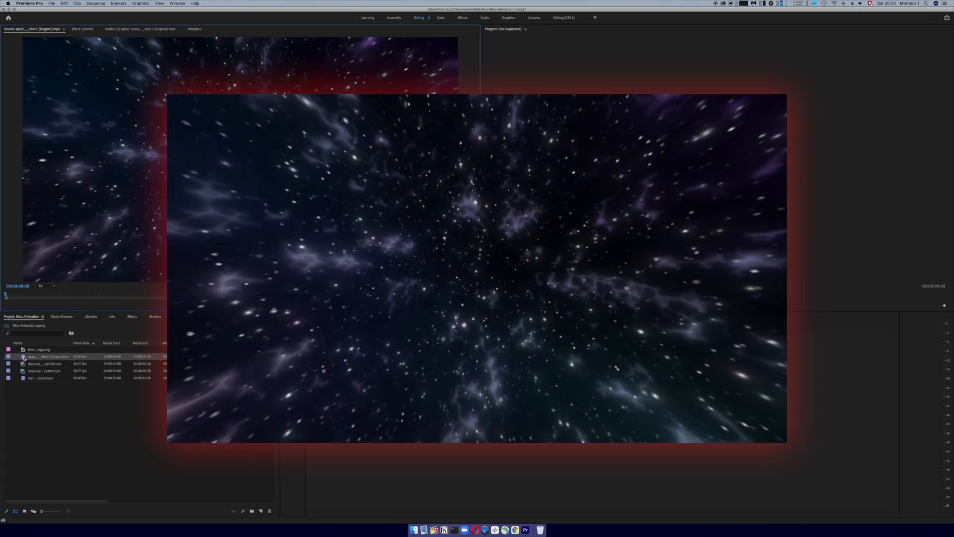
pyautogui.doubleClick(23, 350)
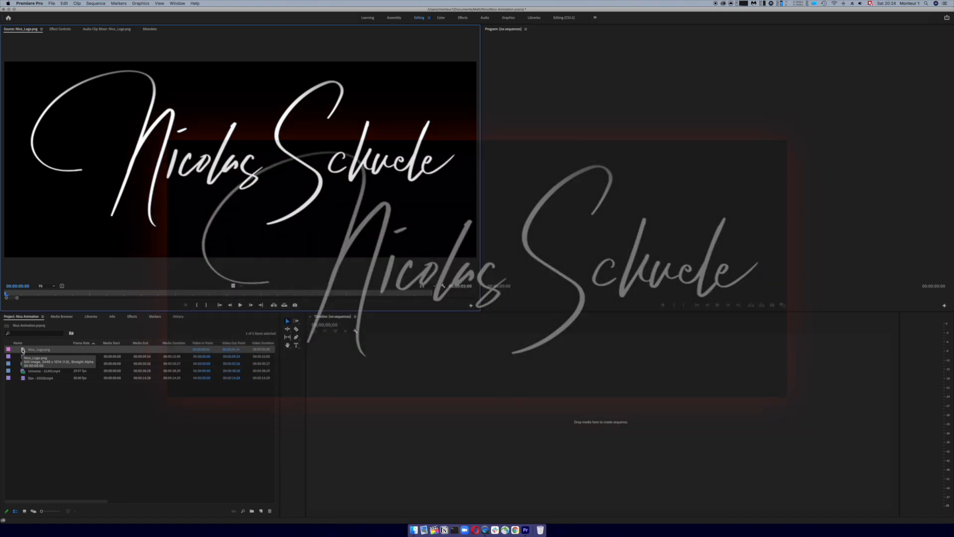
# Create a sequence from Universe - 31495.mp4 and place its video on track V3
pyautogui.click(37, 399)
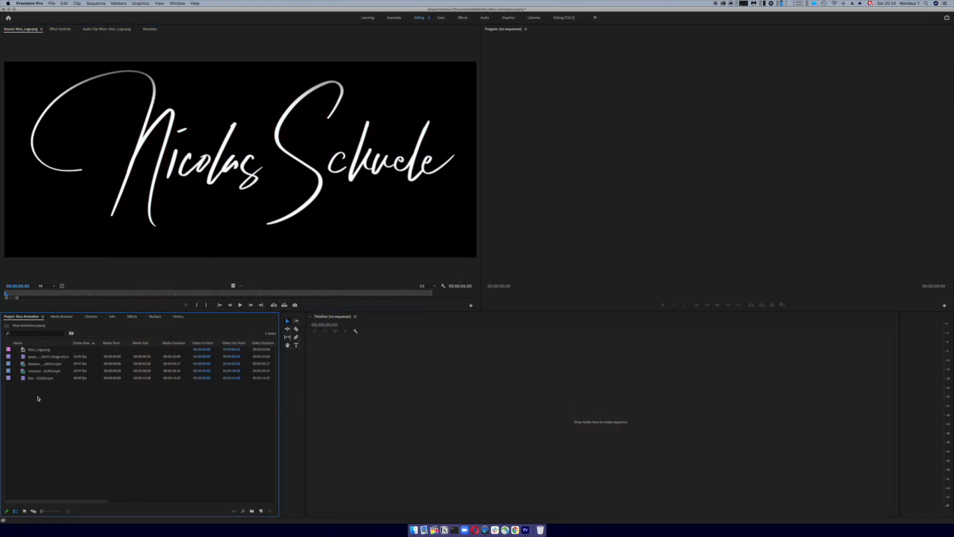
pyautogui.doubleClick(23, 372)
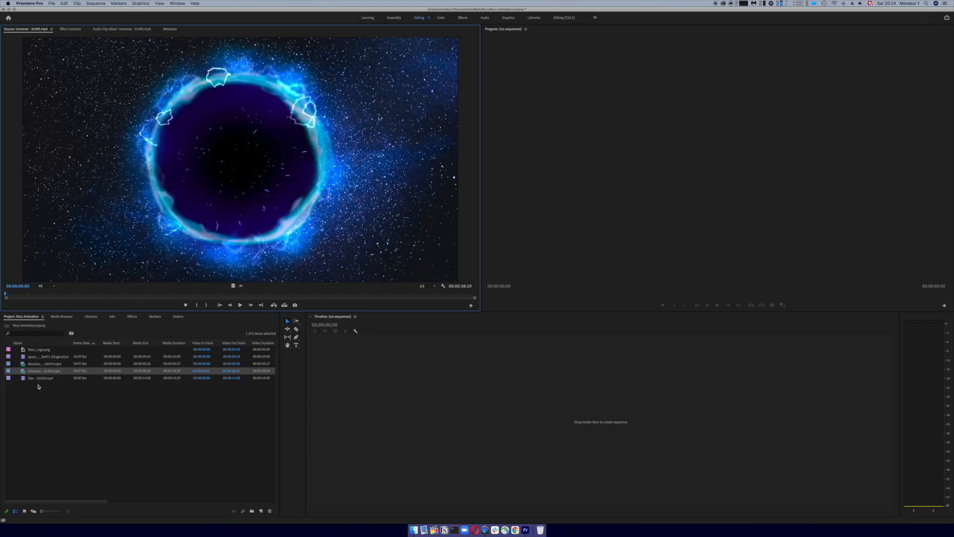
pyautogui.moveTo(22, 372); pyautogui.dragTo(395, 402)
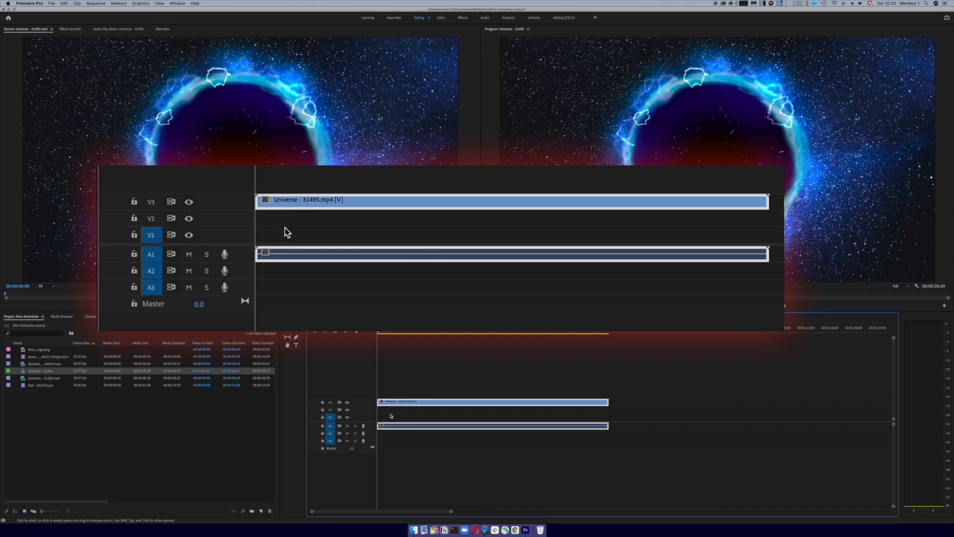
# Trim about two seconds off each end of the Universe clip on V3 and close the gap at the sequence start
pyautogui.click(385, 418)
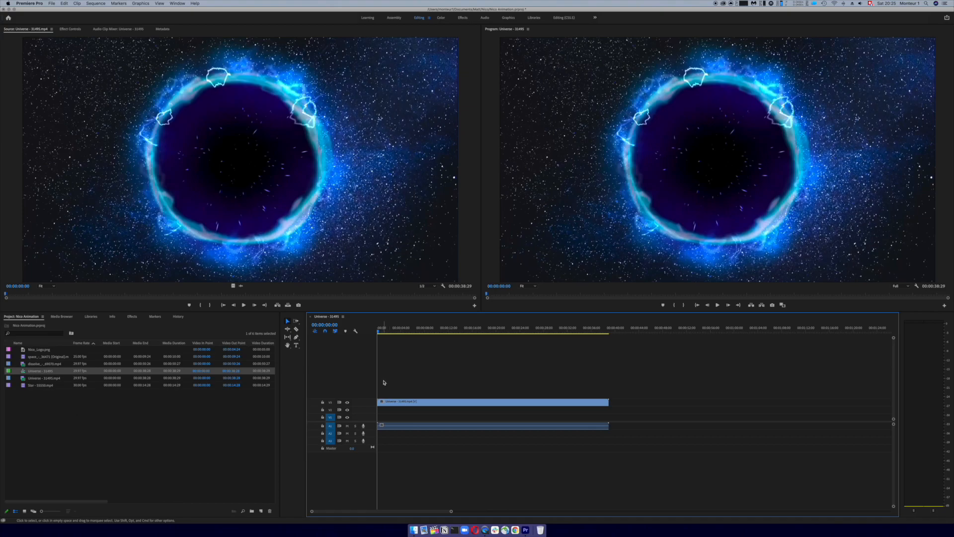
pyautogui.click(392, 402)
pyautogui.click(392, 393)
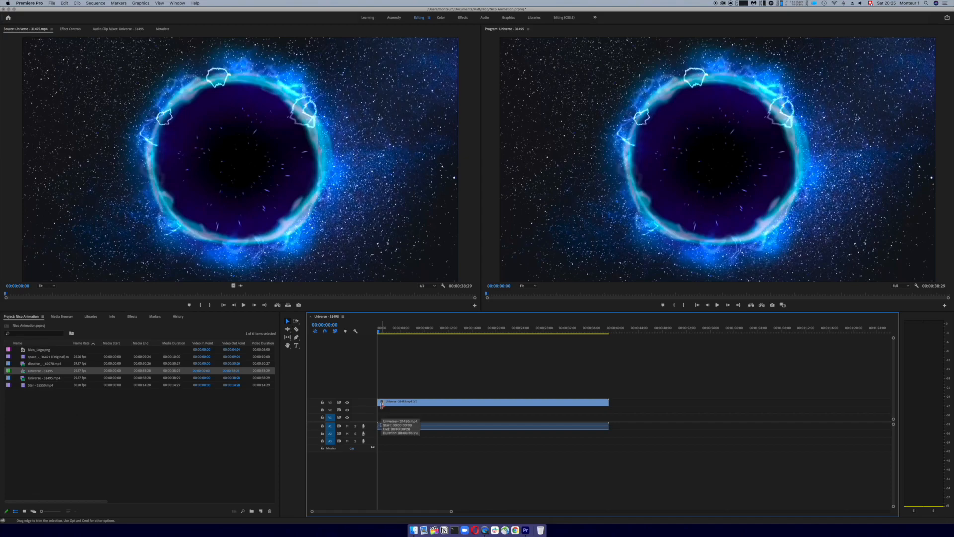
pyautogui.moveTo(381, 405); pyautogui.dragTo(390, 403)
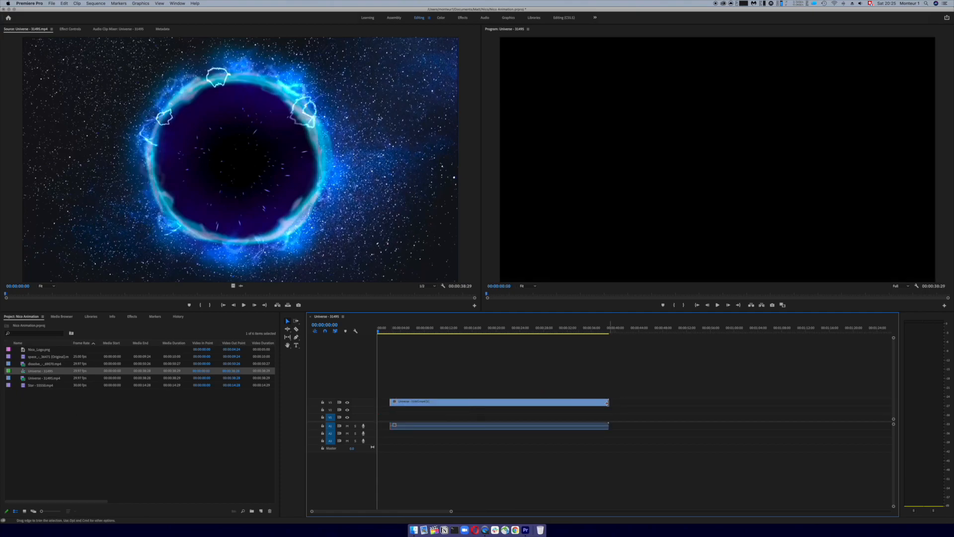
pyautogui.moveTo(608, 402); pyautogui.dragTo(562, 400)
pyautogui.click(434, 395)
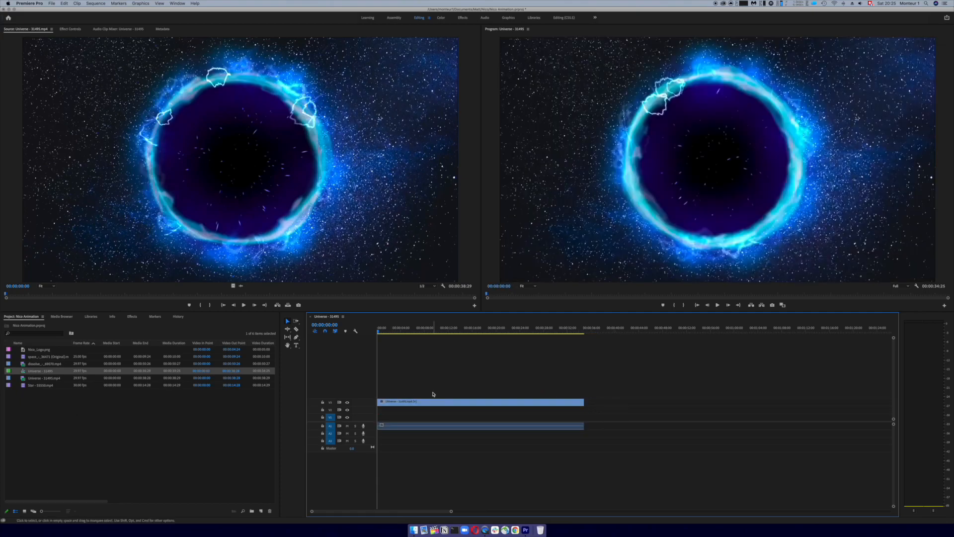
# Duplicate the trimmed Universe clip and place the copy directly after the first one on V3
pyautogui.click(435, 402)
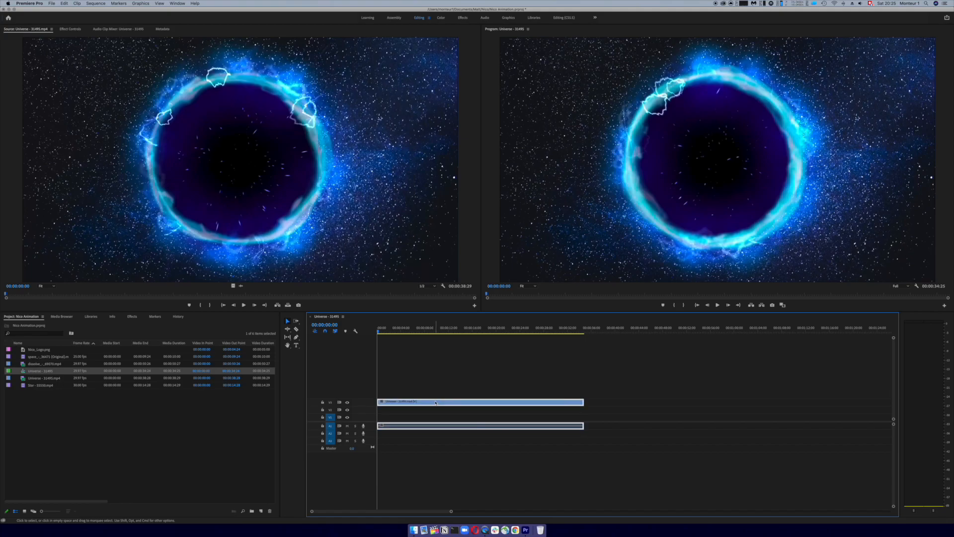
pyautogui.moveTo(595, 330); pyautogui.dragTo(586, 331)
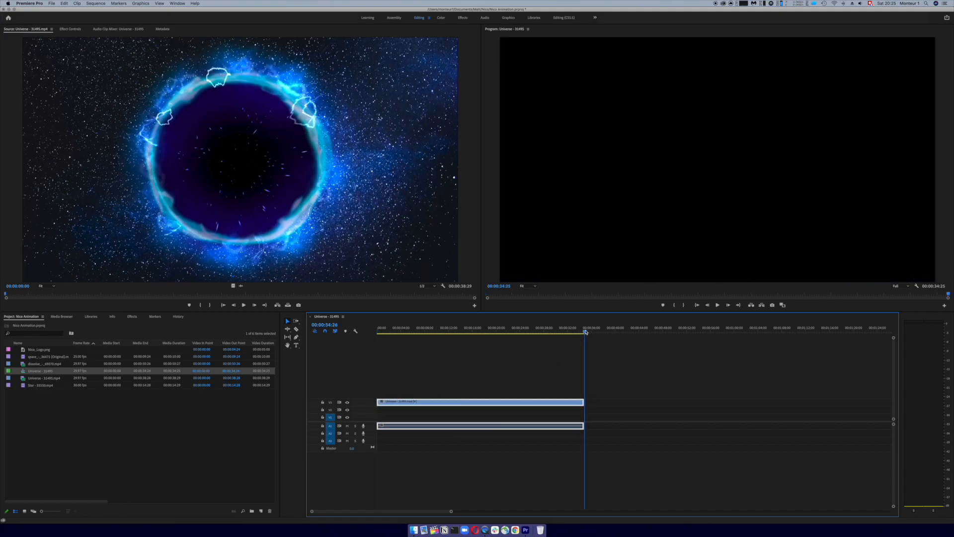
pyautogui.press('super+v')
pyautogui.press('super+z')
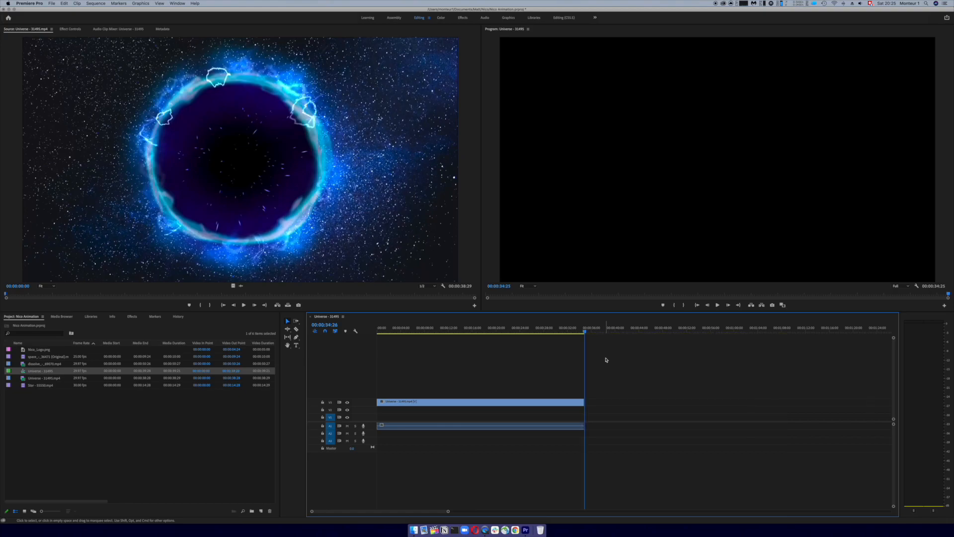
pyautogui.press('Left')
pyautogui.press('super+v')
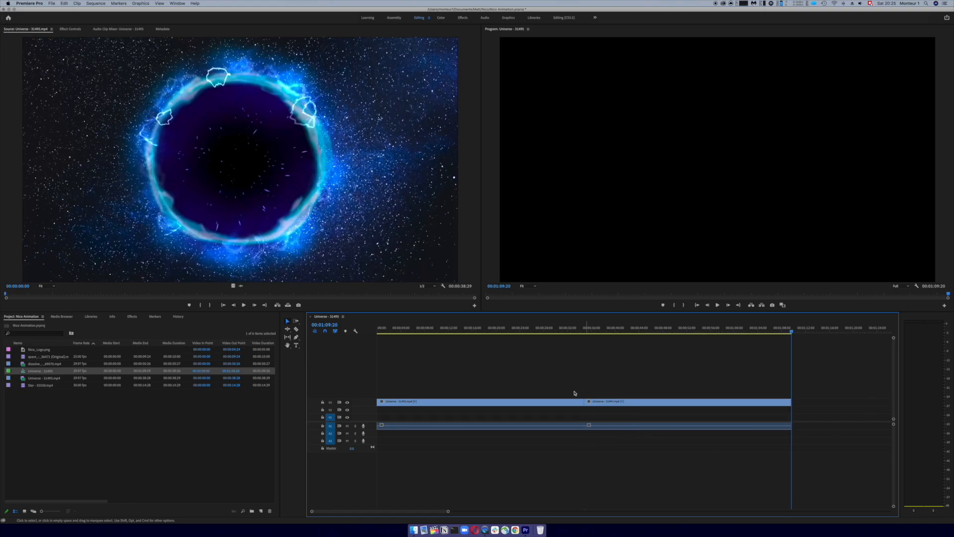
# Apply a Cross Dissolve video transition at the cut between the two Universe clips
pyautogui.click(558, 402)
pyautogui.click(563, 394)
pyautogui.click(577, 330)
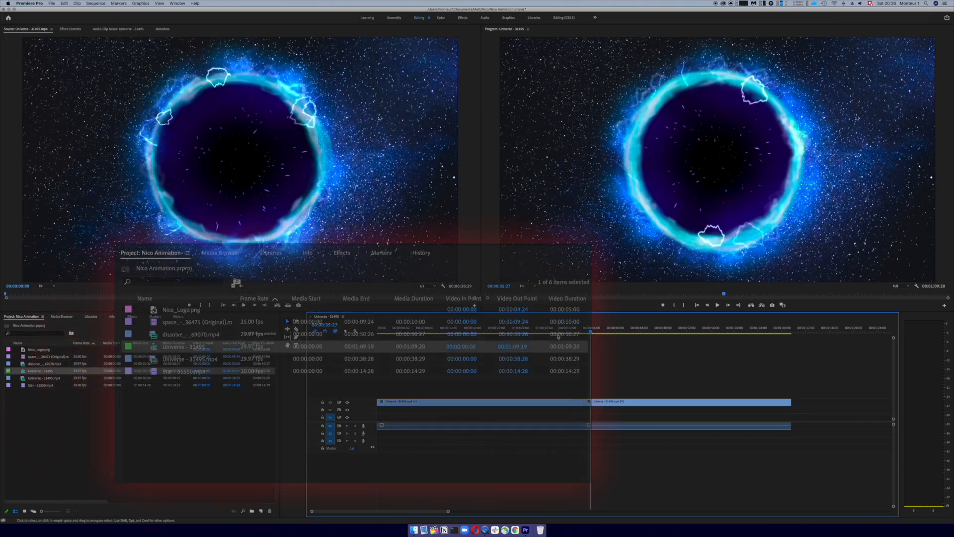
pyautogui.click(131, 316)
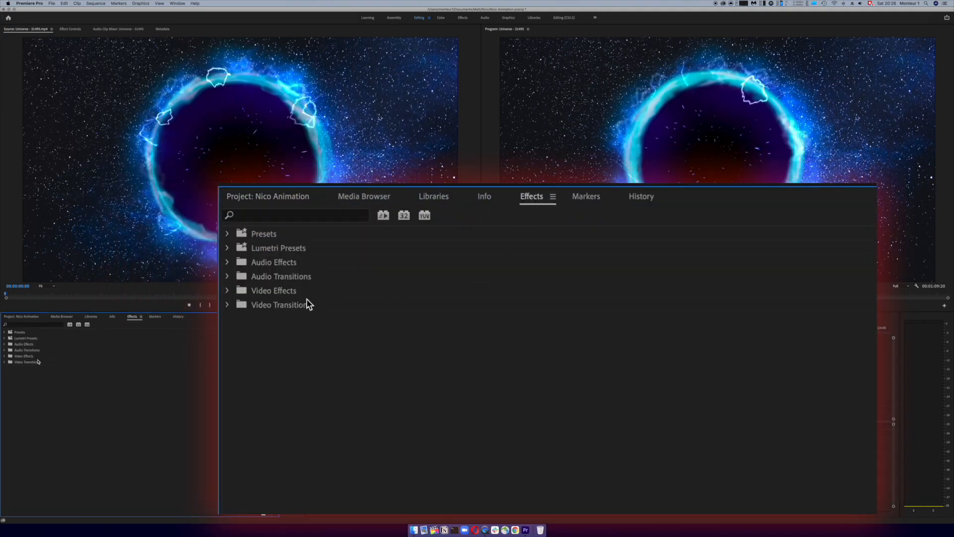
pyautogui.click(227, 304)
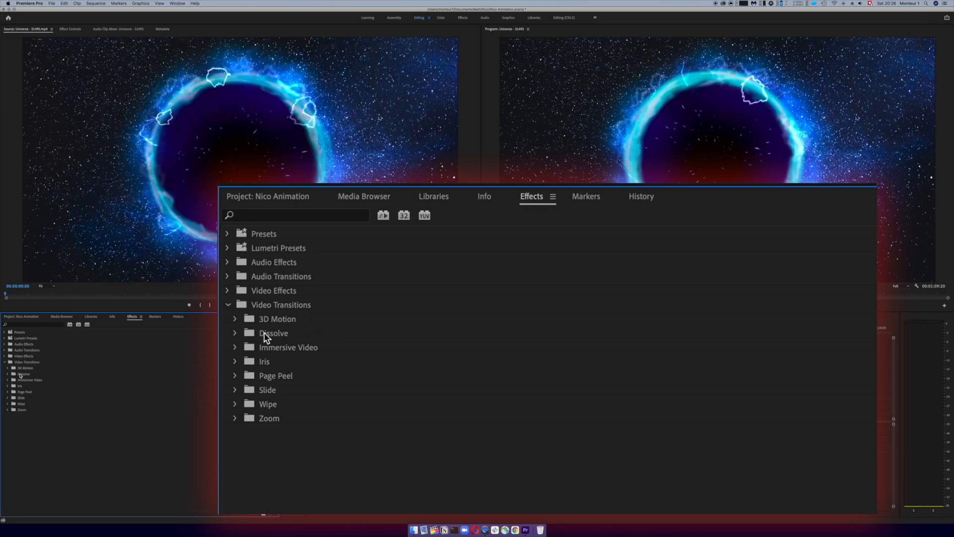
pyautogui.click(234, 333)
pyautogui.click(260, 362)
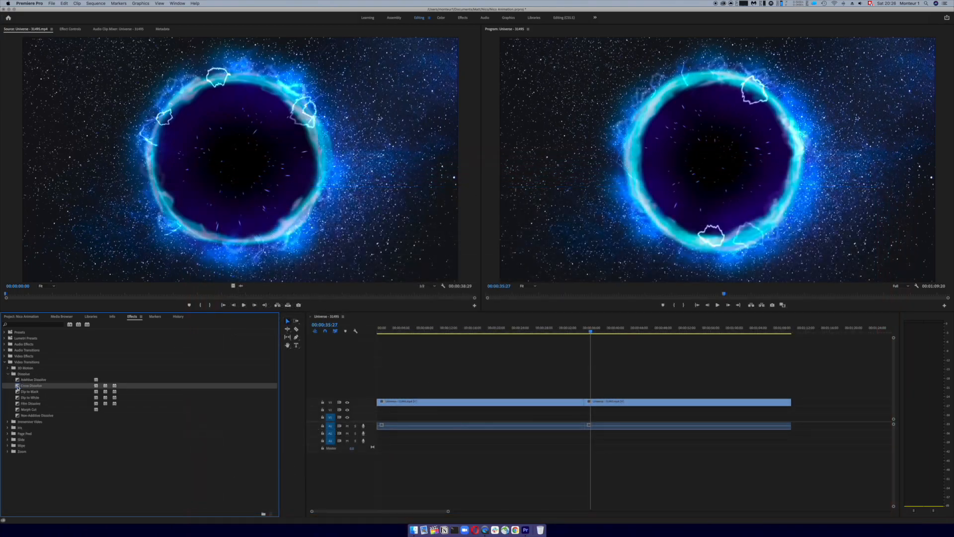
pyautogui.moveTo(17, 387); pyautogui.dragTo(586, 404)
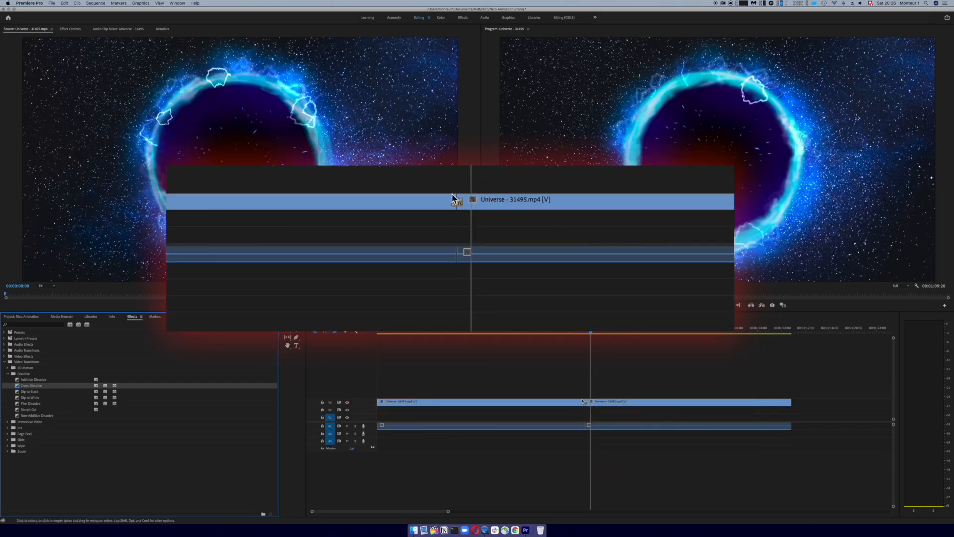
# Examine the Cross Dissolve up close and play through it to check how smoothly the portal loops
pyautogui.moveTo(447, 511); pyautogui.dragTo(414, 511)
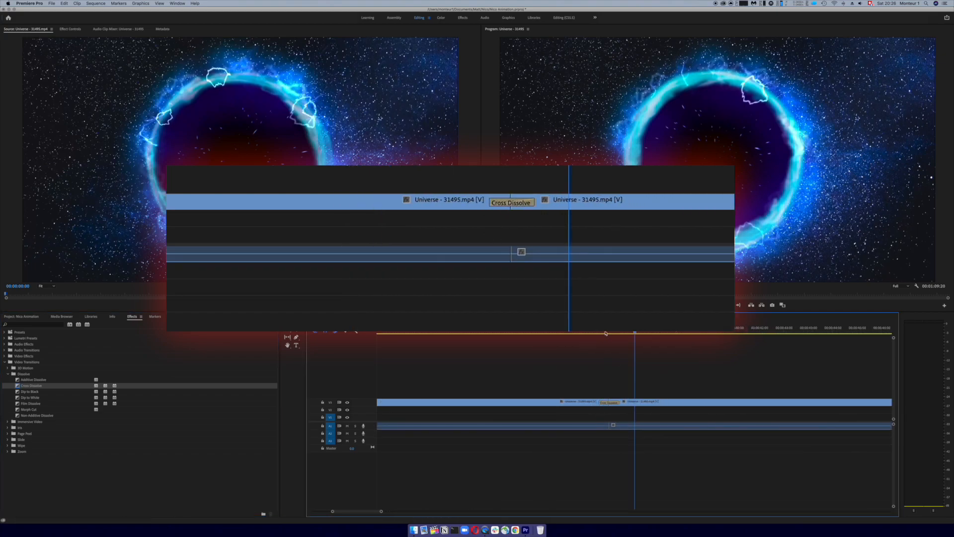
pyautogui.moveTo(605, 333)
pyautogui.mouseDown()
pyautogui.moveTo(633, 335)
pyautogui.moveTo(592, 333)
pyautogui.mouseUp()
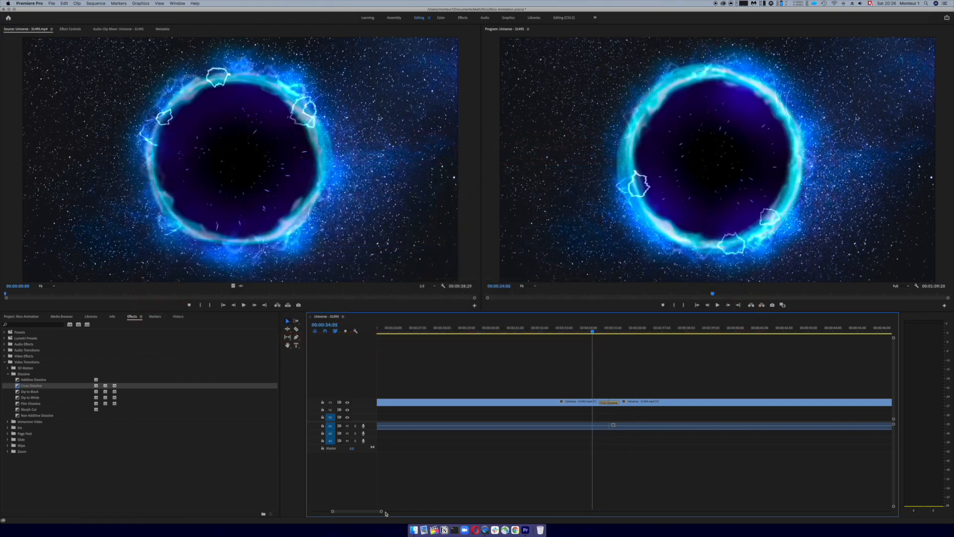
pyautogui.moveTo(381, 511); pyautogui.dragTo(428, 511)
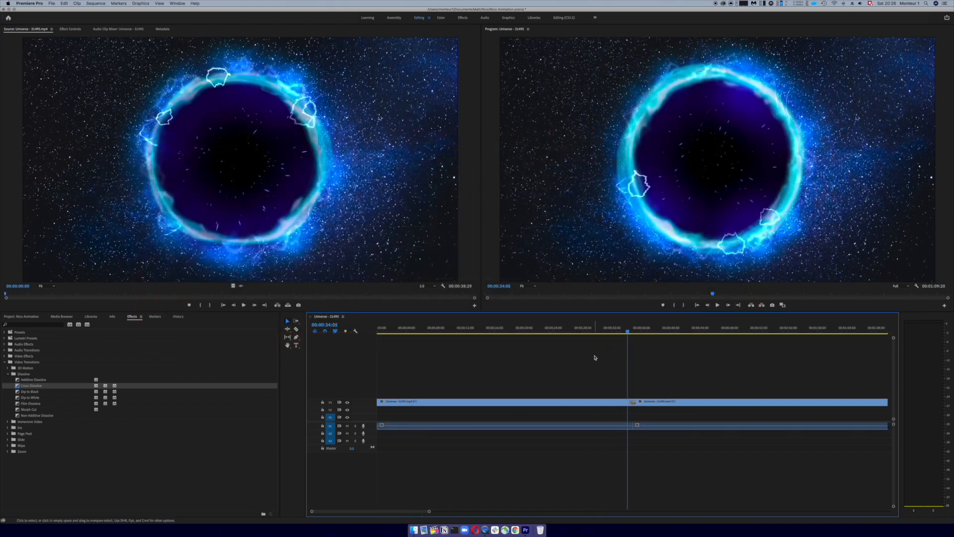
pyautogui.click(615, 332)
pyautogui.press('space')
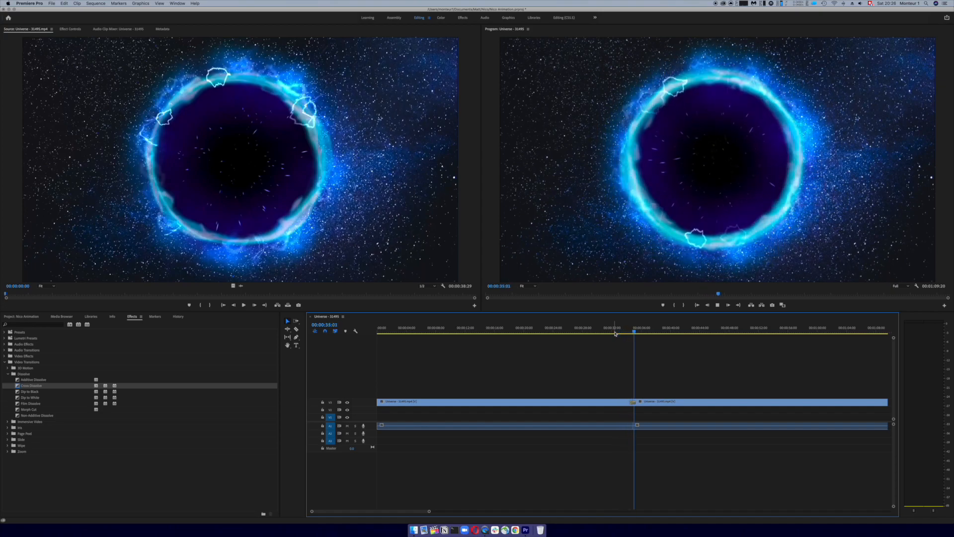
pyautogui.press('space')
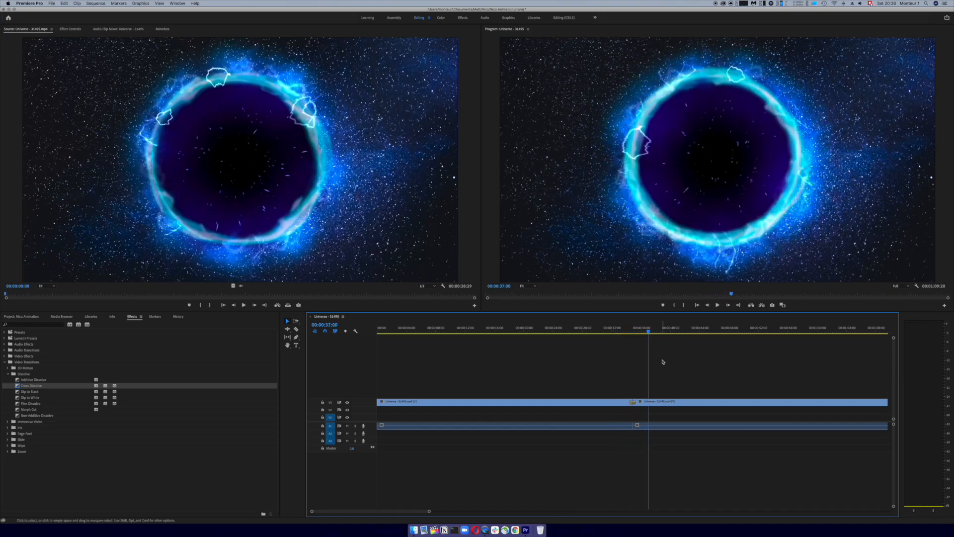
# Add an ellipse opacity mask to the first Universe clip with the playhead at 00:00:04:11
pyautogui.moveTo(428, 511); pyautogui.dragTo(443, 510)
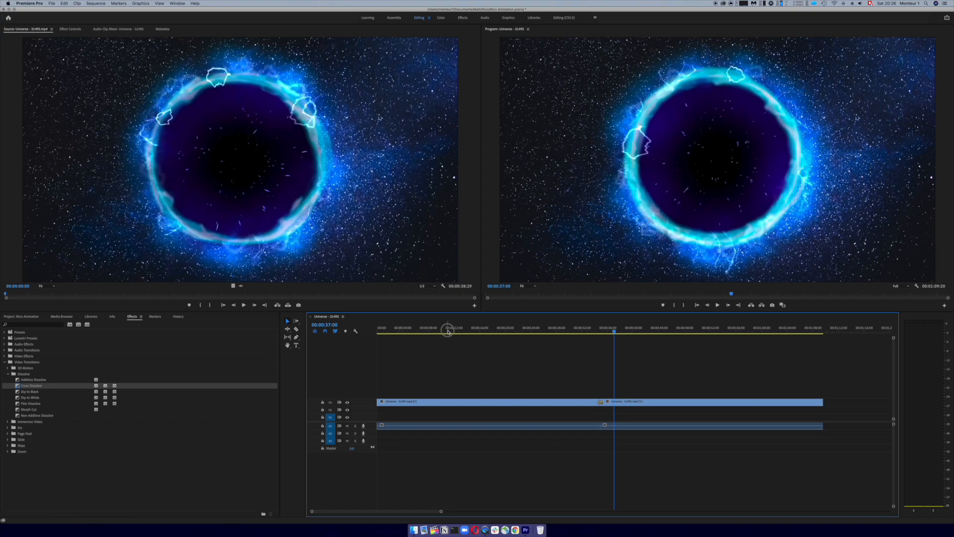
pyautogui.moveTo(448, 328); pyautogui.dragTo(392, 331)
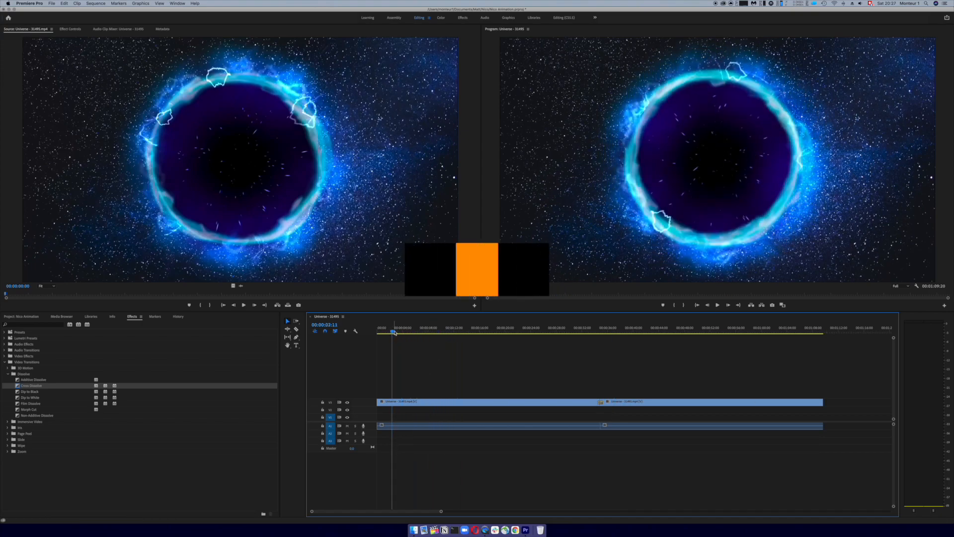
pyautogui.click(419, 404)
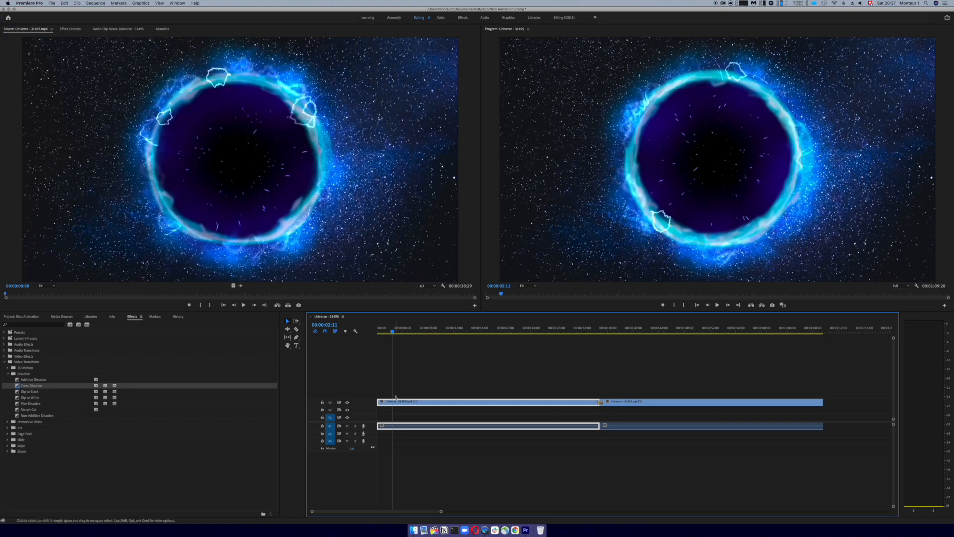
pyautogui.moveTo(392, 329); pyautogui.dragTo(404, 329)
pyautogui.click(70, 29)
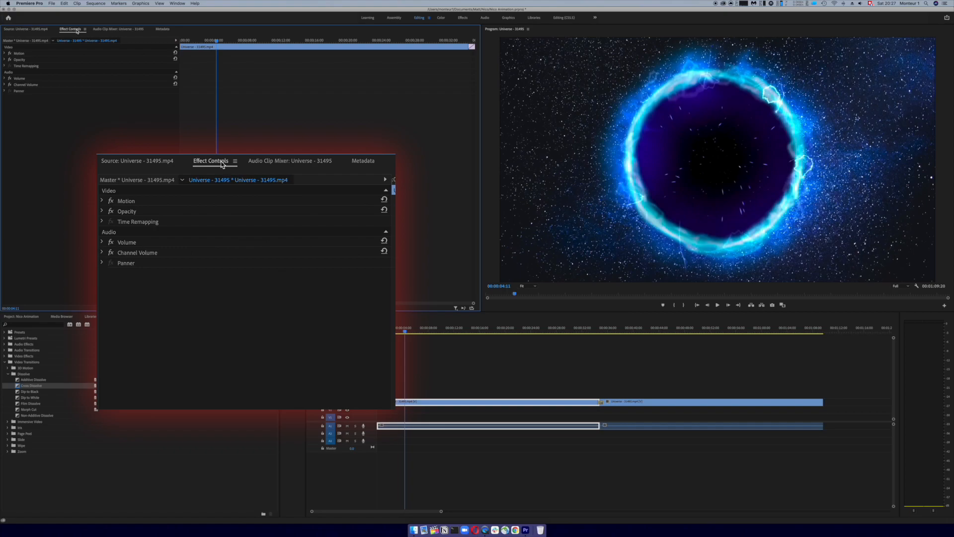
pyautogui.click(4, 60)
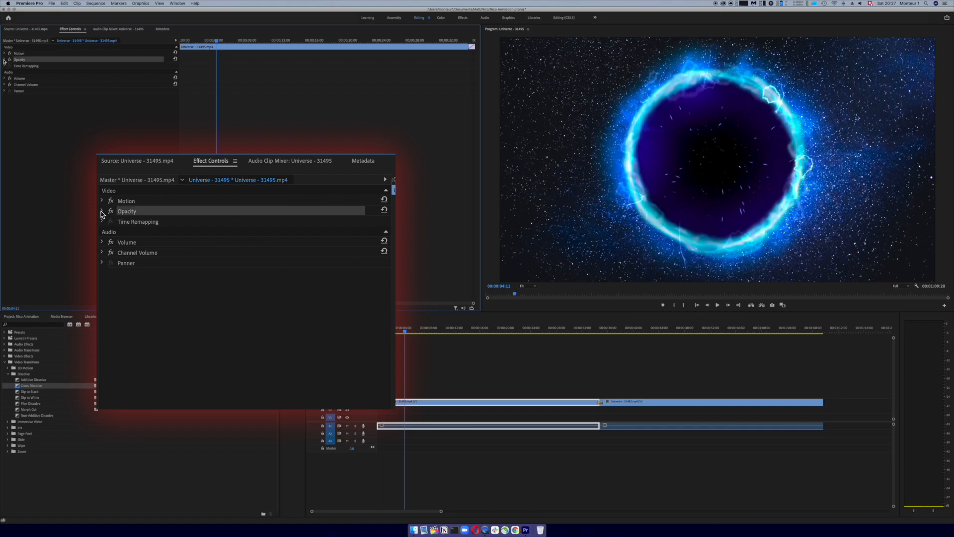
pyautogui.click(4, 60)
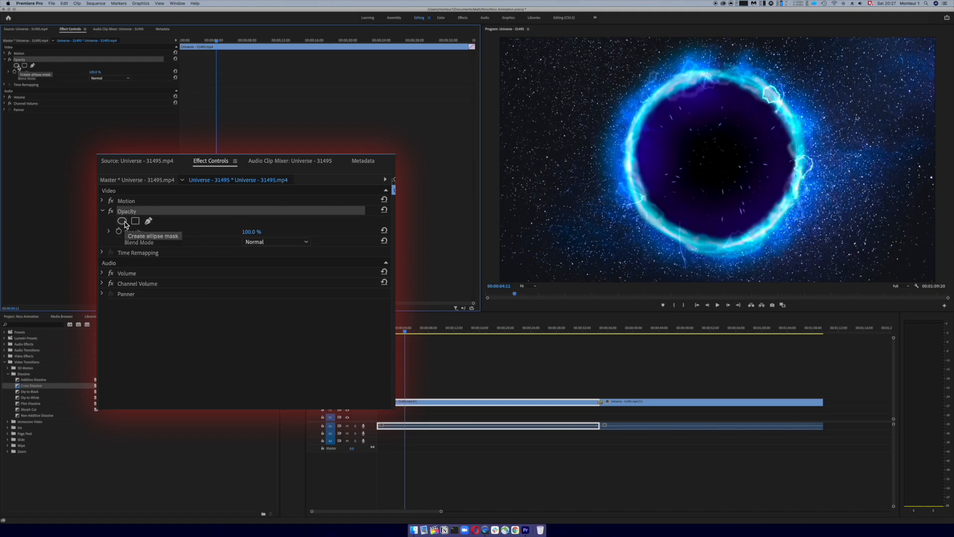
pyautogui.click(17, 66)
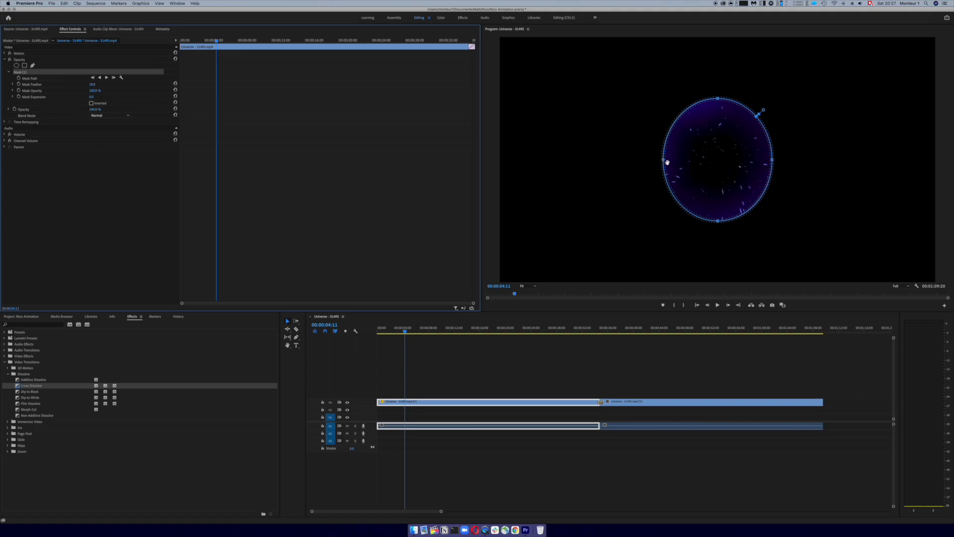
# Stretch the ellipse mask on all four sides into a circle that follows the portal ring's outer edge
pyautogui.moveTo(664, 159); pyautogui.dragTo(624, 160)
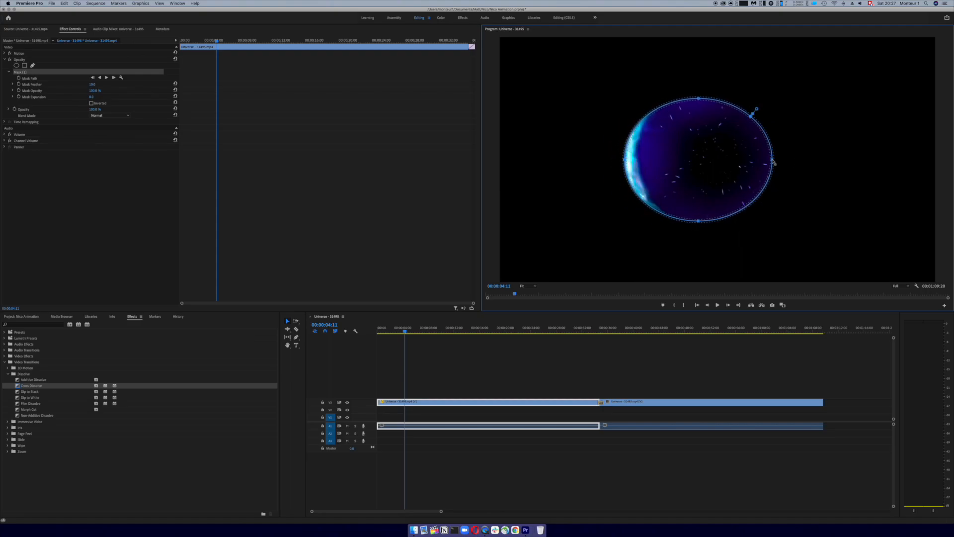
pyautogui.moveTo(773, 159); pyautogui.dragTo(804, 164)
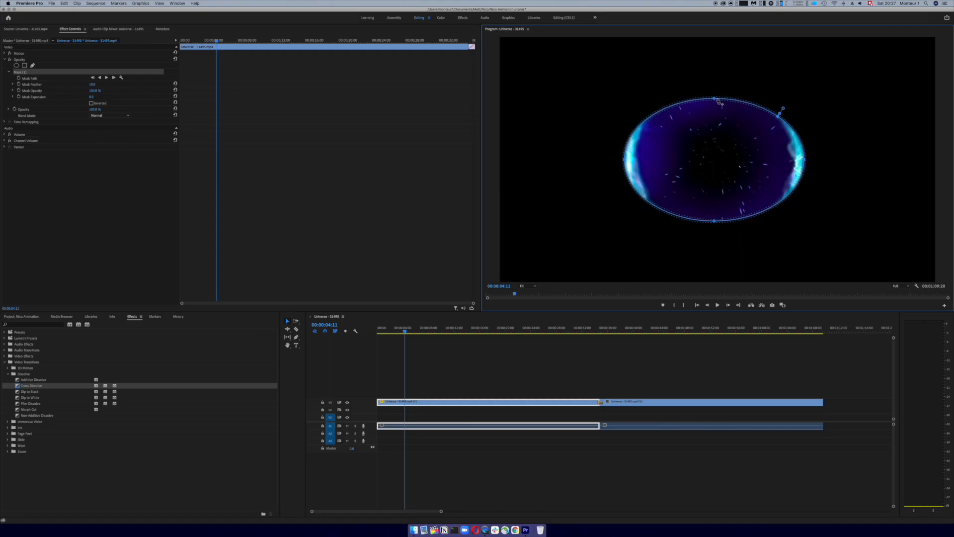
pyautogui.moveTo(714, 99); pyautogui.dragTo(714, 71)
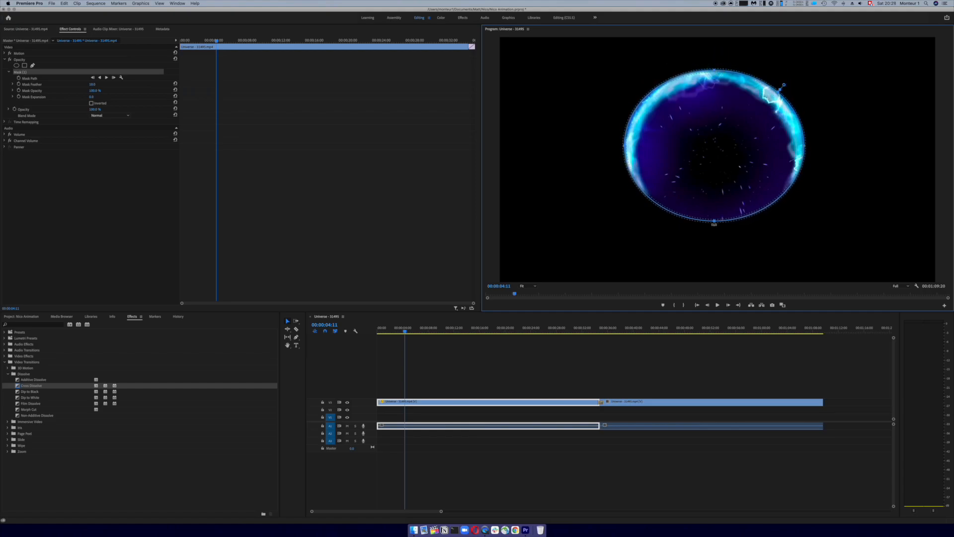
pyautogui.moveTo(714, 221); pyautogui.dragTo(718, 248)
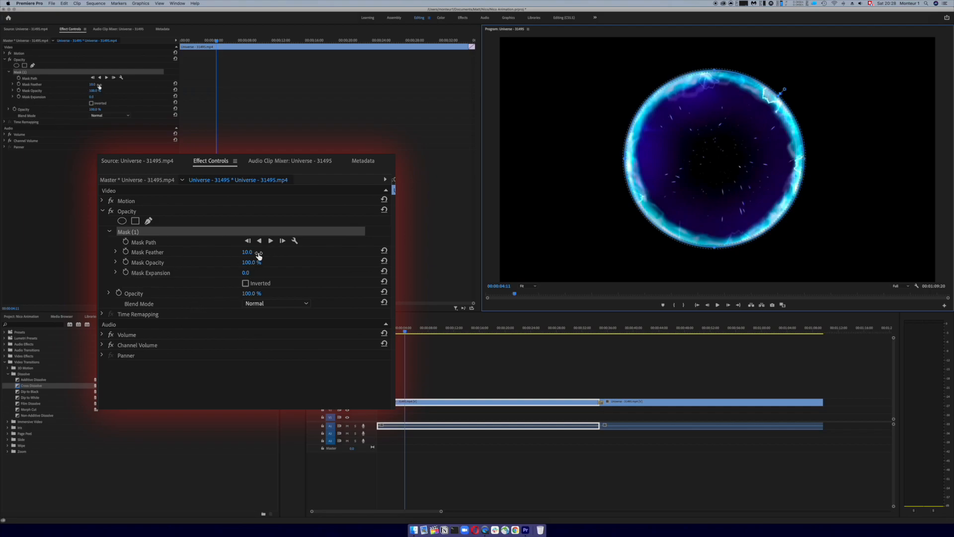
# Increase the mask's feather and expansion so its edge softens and takes in the glow around the ring
pyautogui.moveTo(93, 84); pyautogui.dragTo(115, 84)
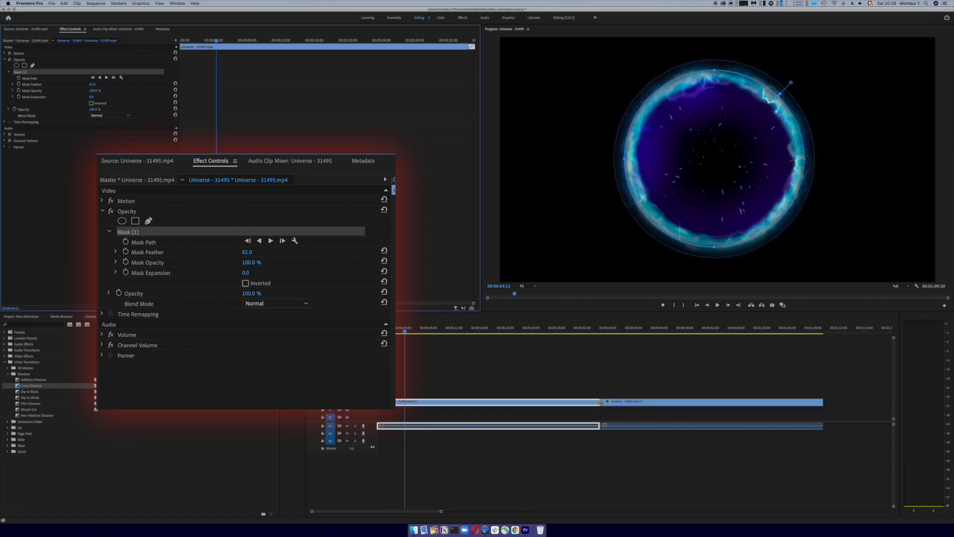
pyautogui.moveTo(118, 85); pyautogui.dragTo(119, 85)
pyautogui.moveTo(92, 84); pyautogui.dragTo(91, 85)
pyautogui.moveTo(245, 273); pyautogui.dragTo(257, 273)
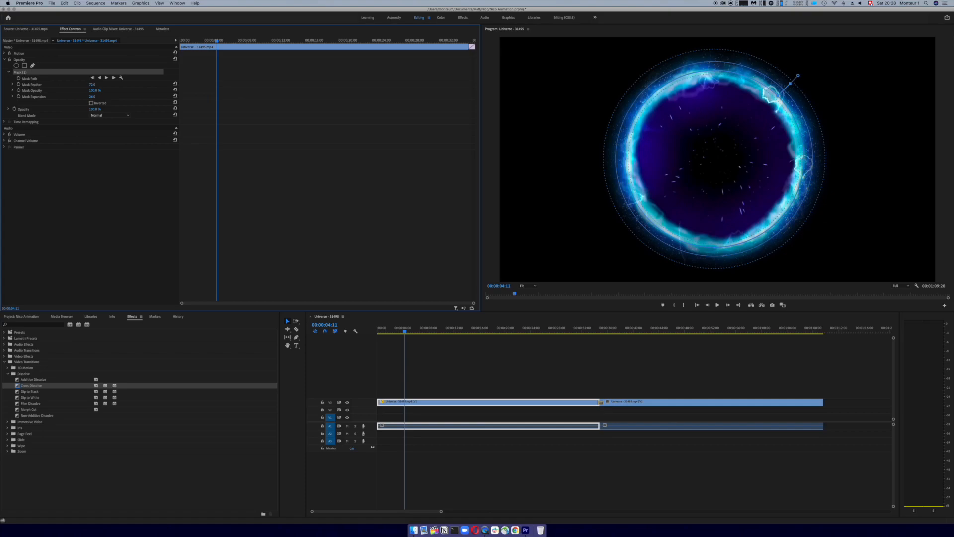
pyautogui.click(97, 95)
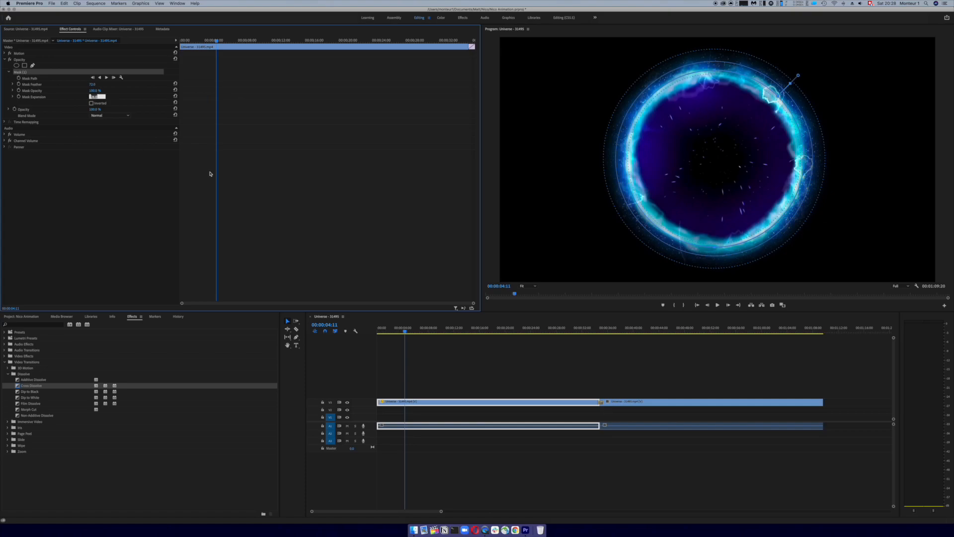
# Scrub back to 00:00:03:04 to check the masked ring, and bring up the project's source files
pyautogui.click(406, 333)
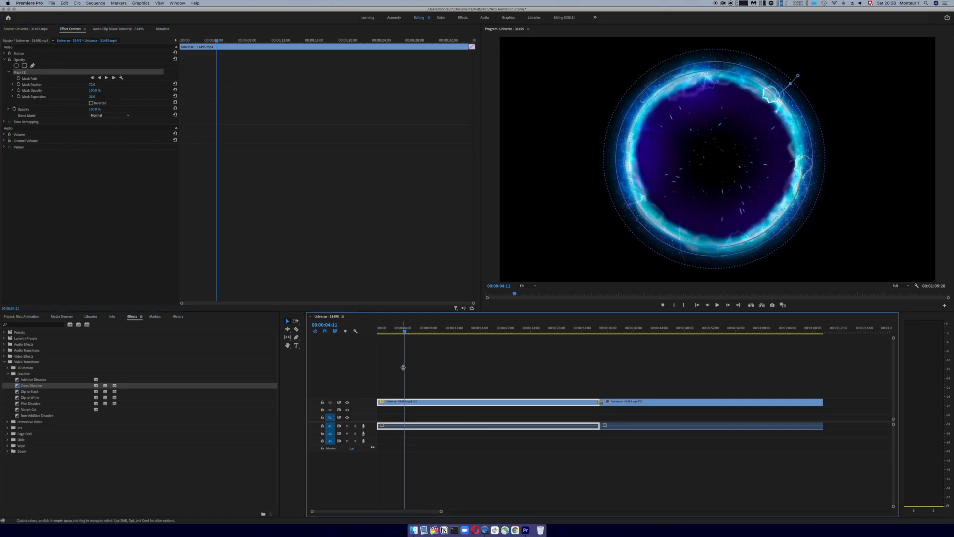
pyautogui.click(400, 331)
pyautogui.moveTo(401, 331); pyautogui.dragTo(396, 332)
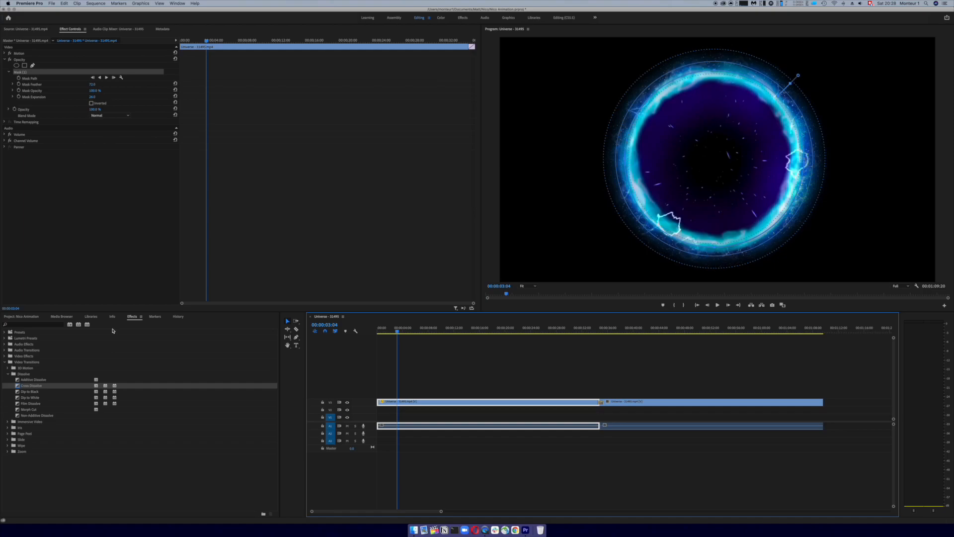
pyautogui.click(28, 317)
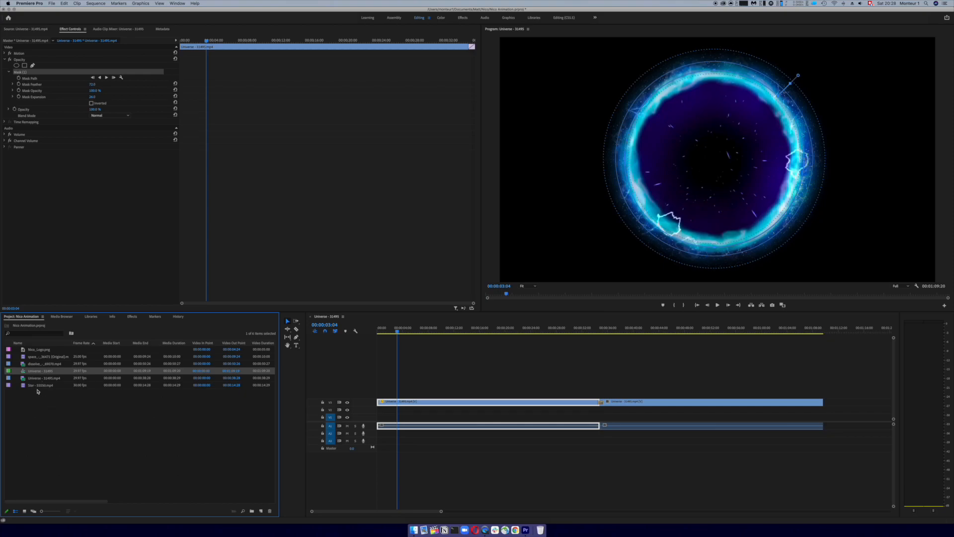
# Place the space_-_36471 (Original) clip at the start of V1 beneath the Universe clip and trim its end to 00:00:08:06
pyautogui.click(33, 358)
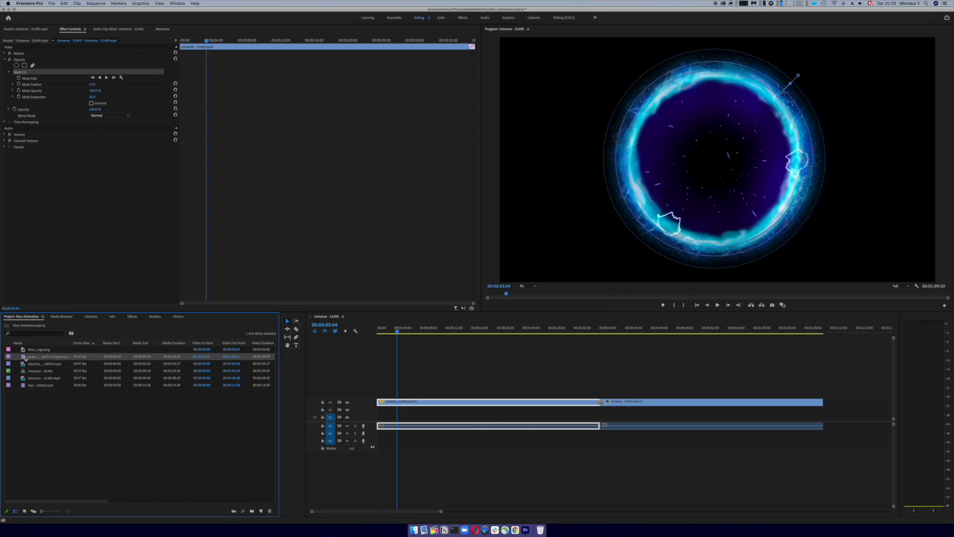
pyautogui.doubleClick(25, 358)
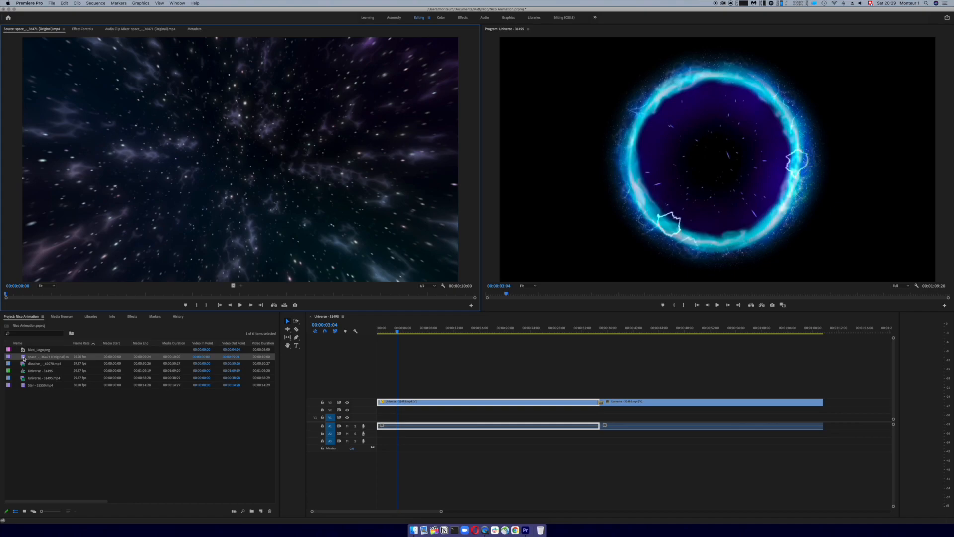
pyautogui.moveTo(24, 357); pyautogui.dragTo(382, 420)
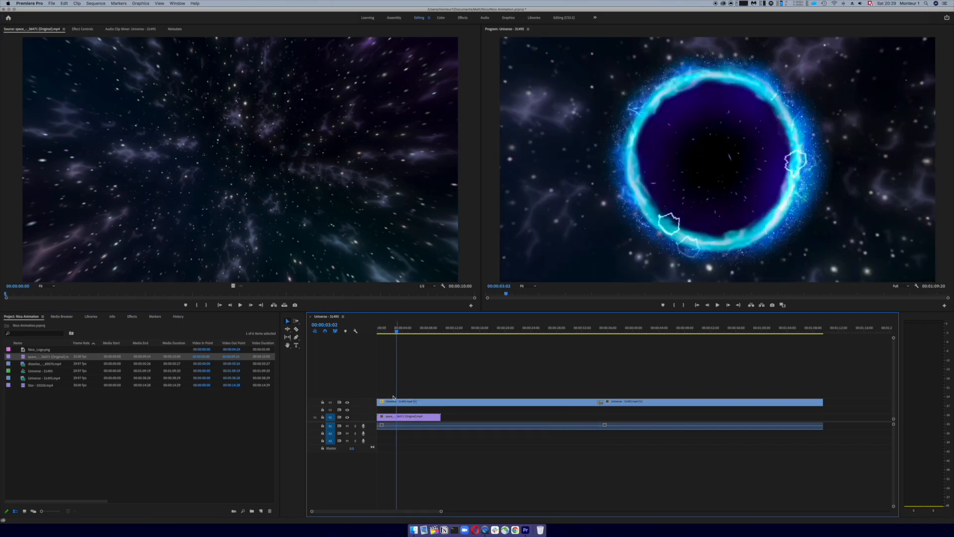
pyautogui.moveTo(379, 417); pyautogui.dragTo(435, 416)
pyautogui.moveTo(426, 417); pyautogui.dragTo(416, 417)
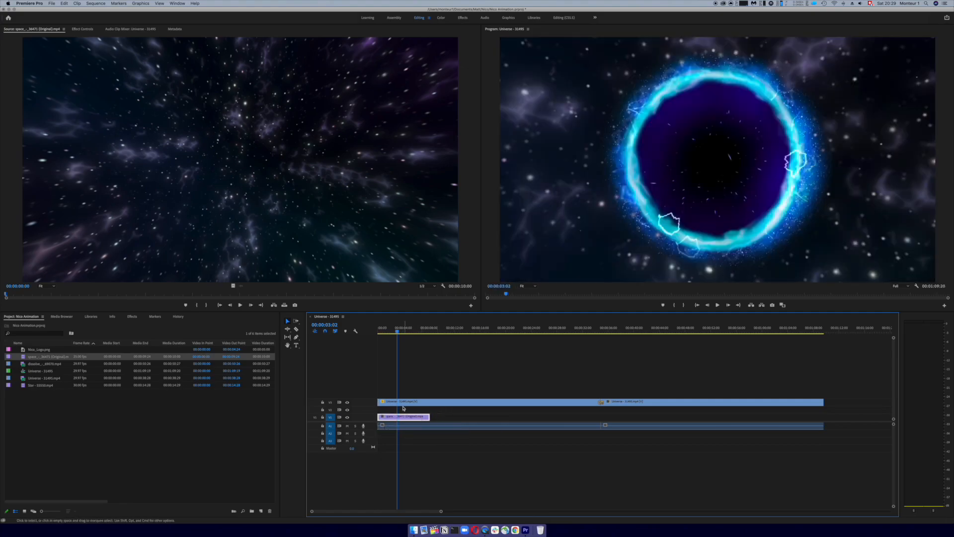
# Copy the trimmed space clip and paste four copies end to end after it on V1
pyautogui.click(412, 420)
pyautogui.press('Down')
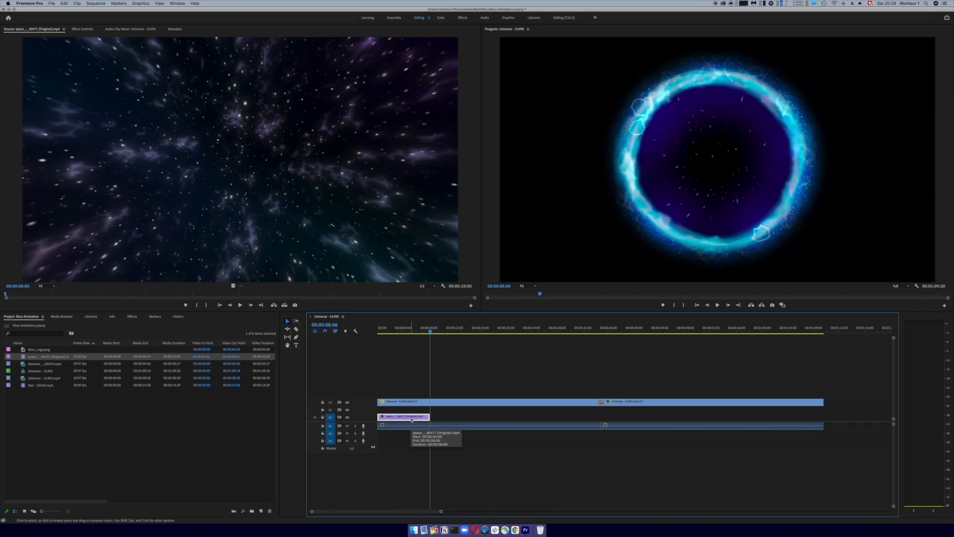
pyautogui.press('super+v')
pyautogui.press('super+v')
pyautogui.press('super+v')
pyautogui.press('super+v')
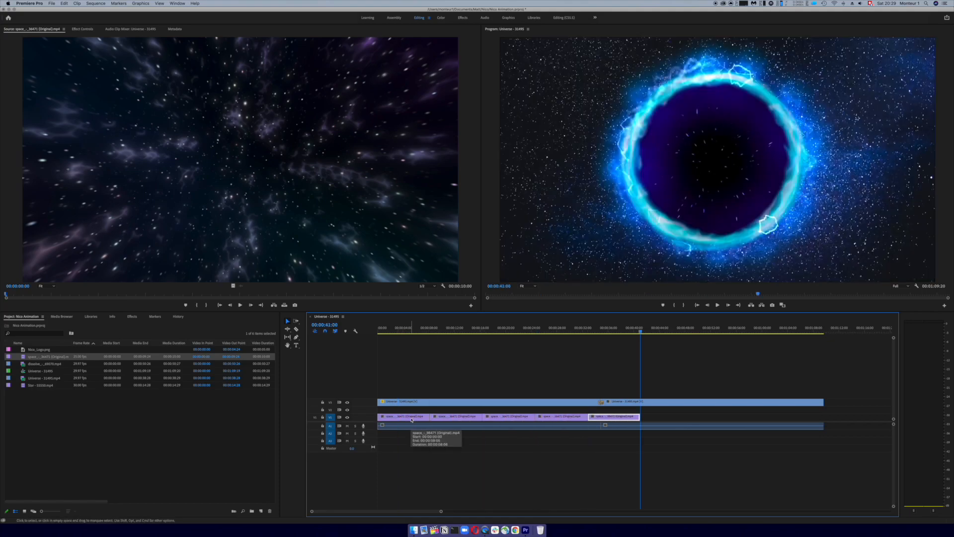
# Add a Cross Dissolve to each of the four cuts between the space clips on V1
pyautogui.click(131, 316)
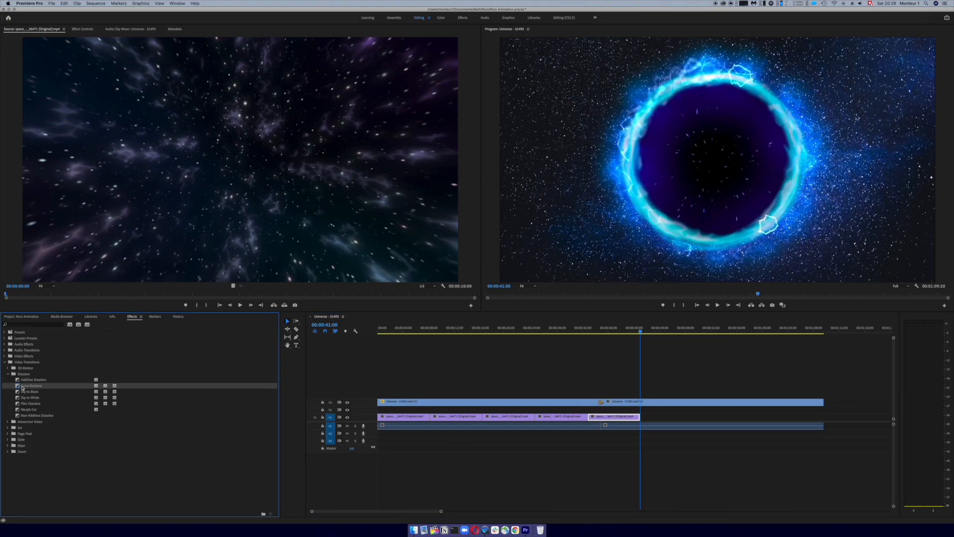
pyautogui.moveTo(23, 387); pyautogui.dragTo(430, 417)
pyautogui.moveTo(22, 386); pyautogui.dragTo(482, 416)
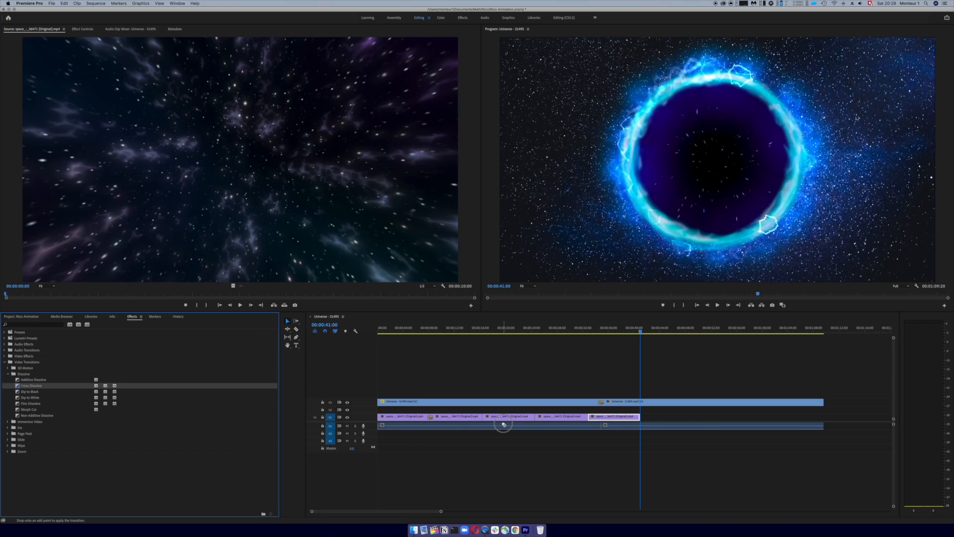
pyautogui.click(231, 412)
pyautogui.moveTo(231, 411); pyautogui.dragTo(535, 420)
pyautogui.moveTo(18, 386); pyautogui.dragTo(589, 416)
pyautogui.click(527, 387)
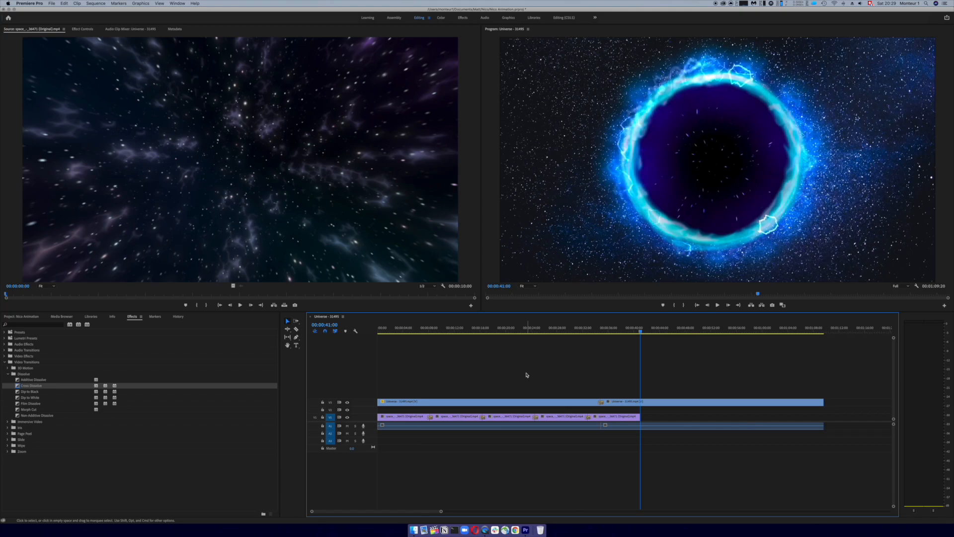
# Scale down the first space clip so more of its starfield fits in the frame, with the playhead at 00:00:03:09
pyautogui.moveTo(514, 328); pyautogui.dragTo(416, 333)
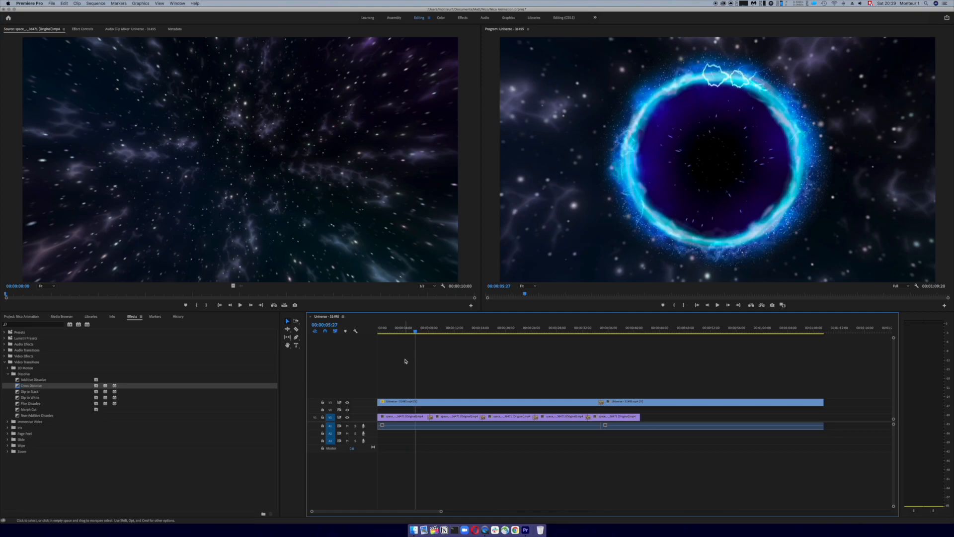
pyautogui.click(400, 332)
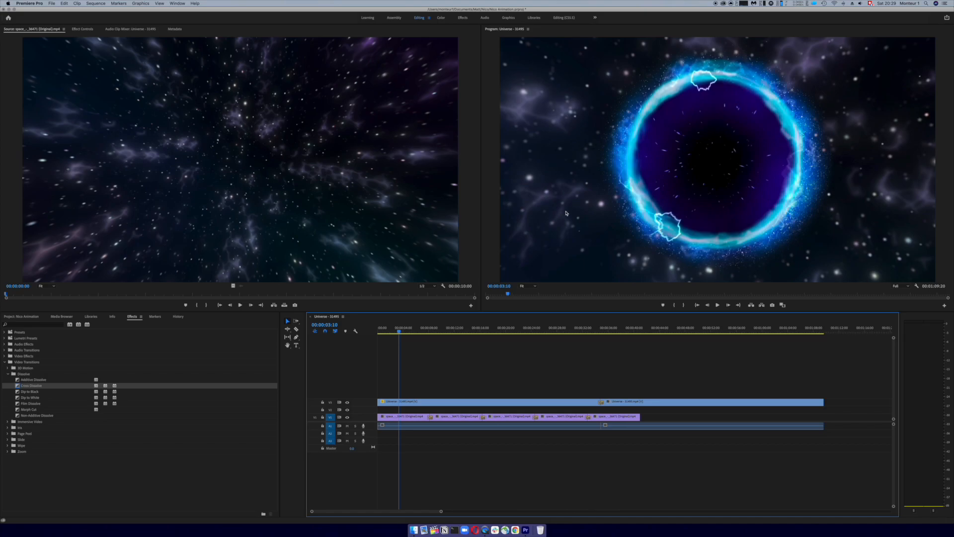
pyautogui.click(400, 417)
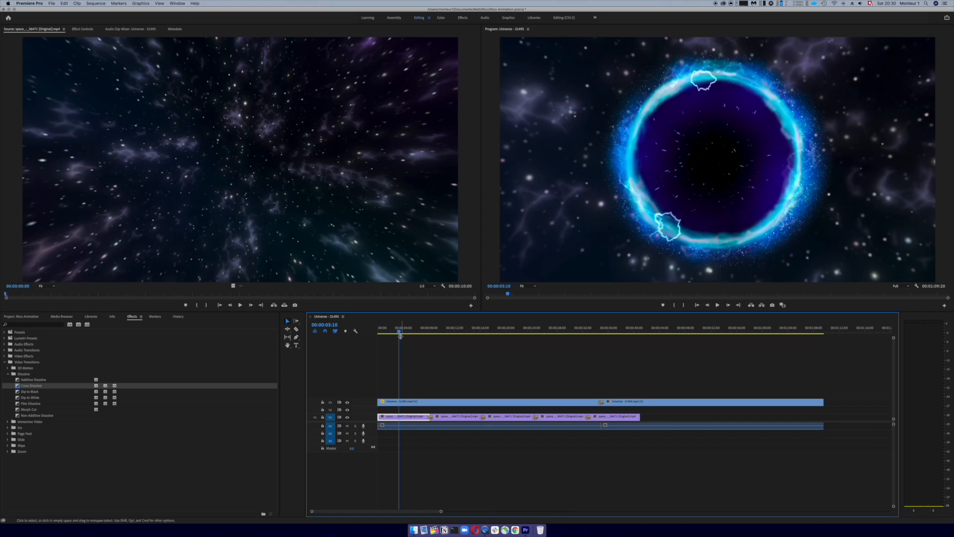
pyautogui.moveTo(400, 336); pyautogui.dragTo(398, 336)
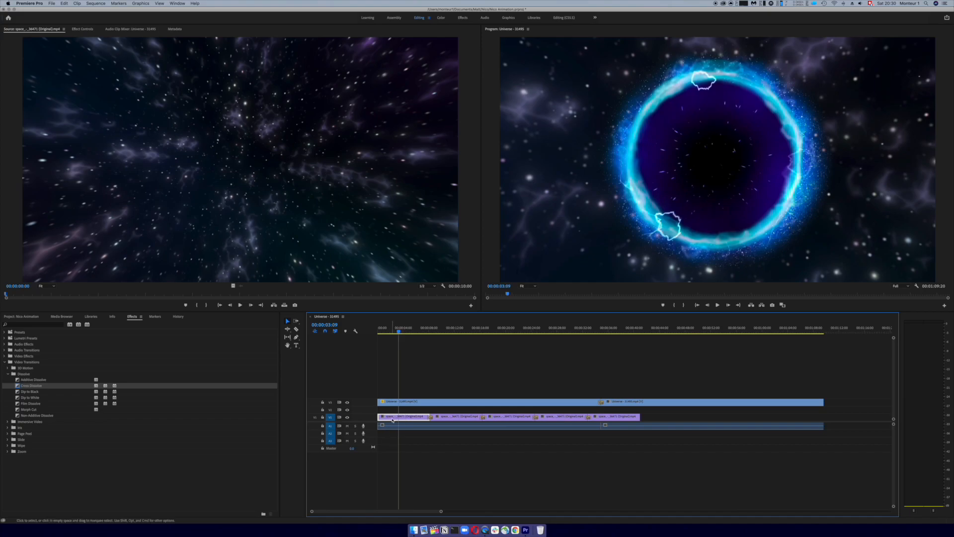
pyautogui.click(86, 29)
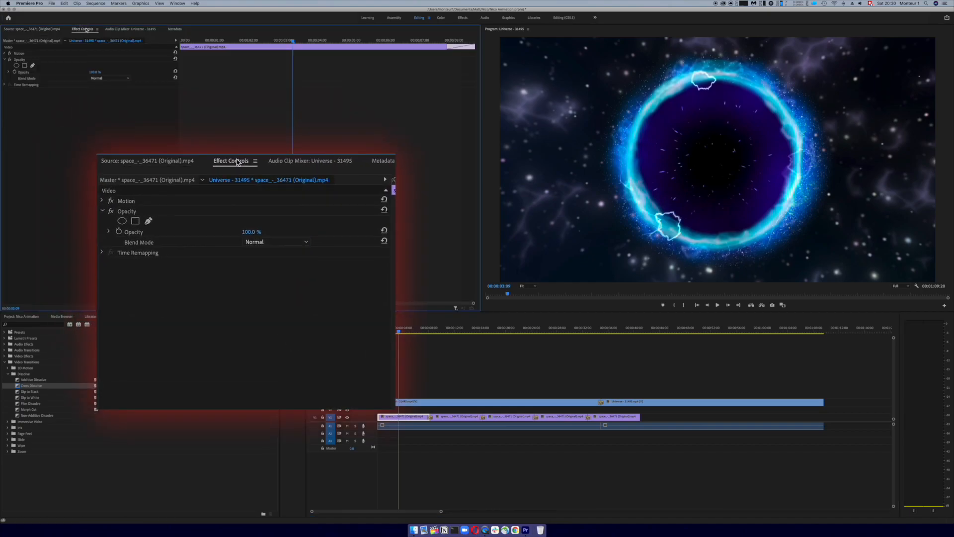
pyautogui.click(4, 53)
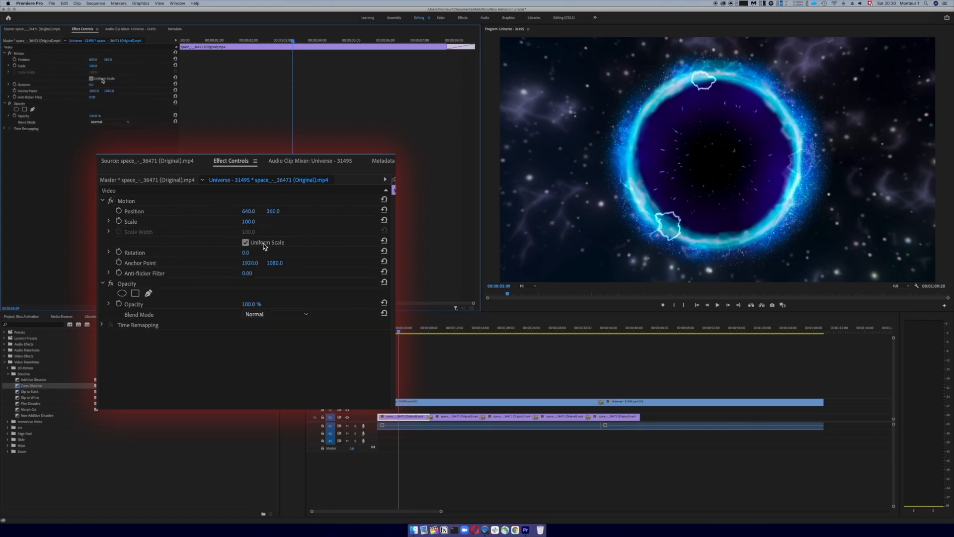
pyautogui.click(101, 66)
pyautogui.write('140')
pyautogui.press('Return')
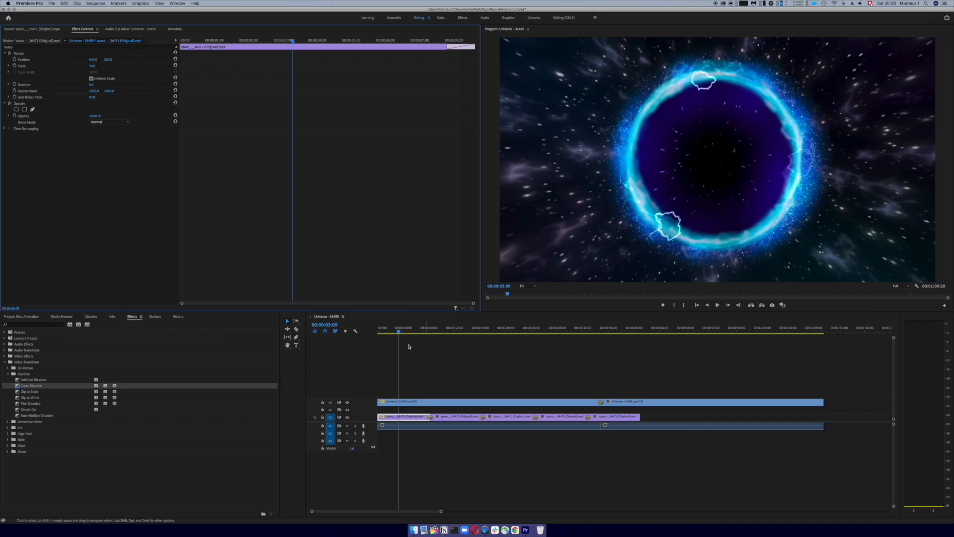
# Play the sequence from the start to check the rescaled starfield behind the ring
pyautogui.click(398, 355)
pyautogui.moveTo(399, 330); pyautogui.dragTo(371, 331)
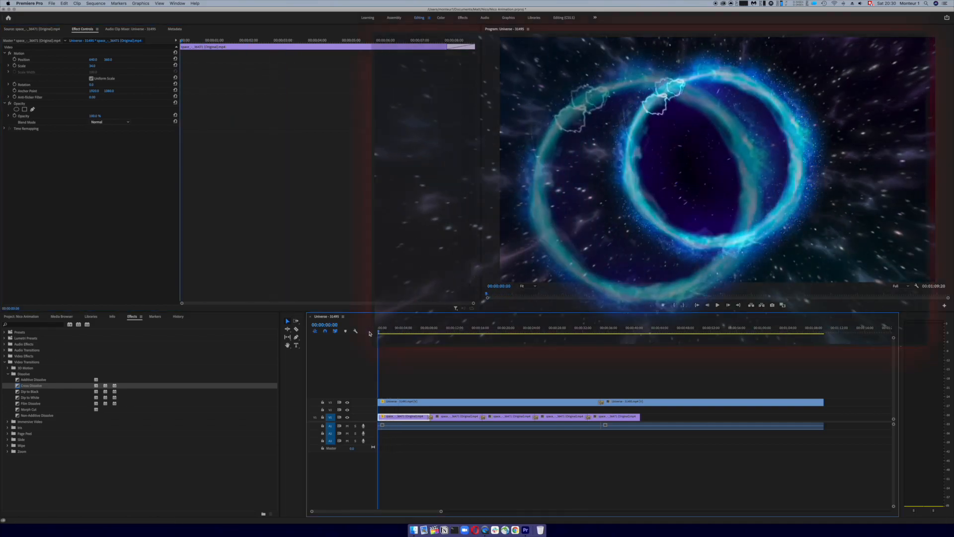
pyautogui.press('space')
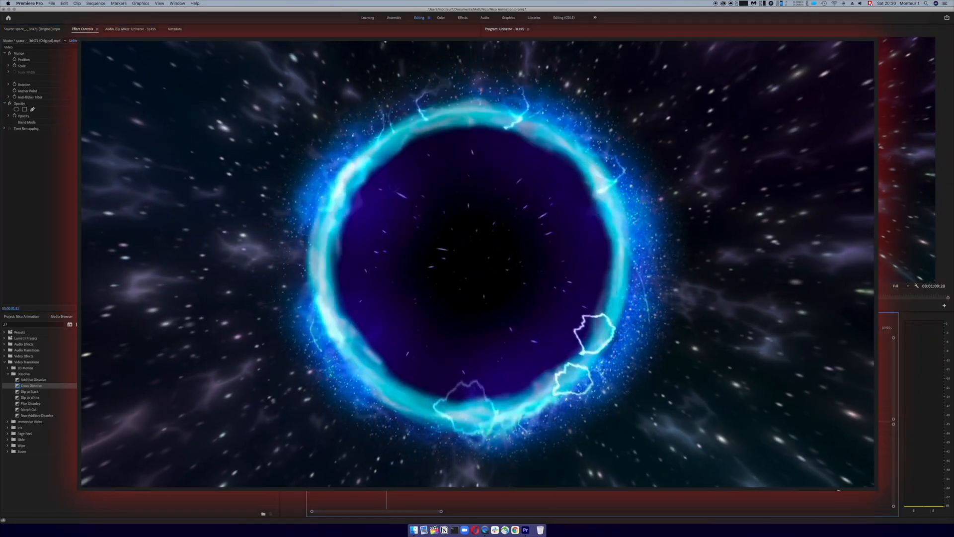
# Tighten the first Universe clip's mask around the ring by setting its feather to 45 and reducing its expansion
pyautogui.click(403, 402)
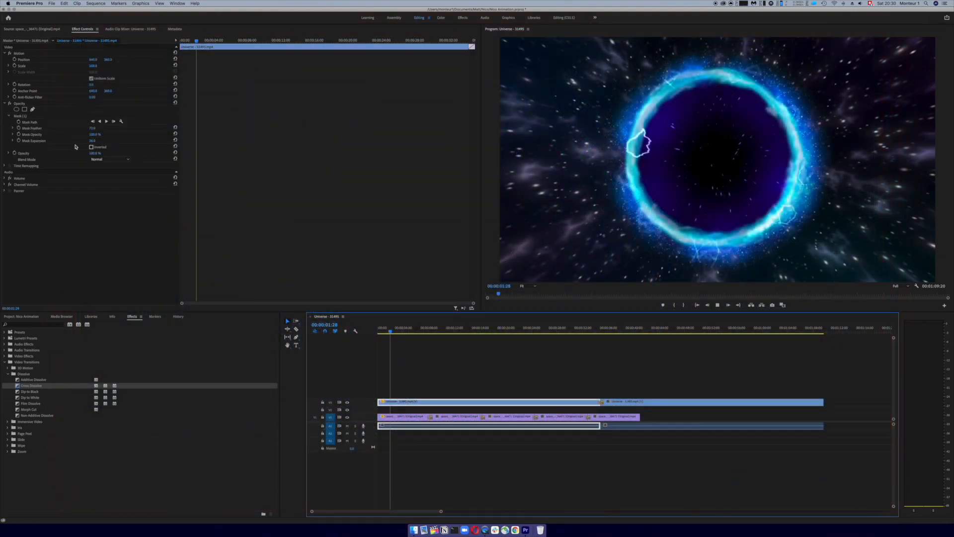
pyautogui.press('space')
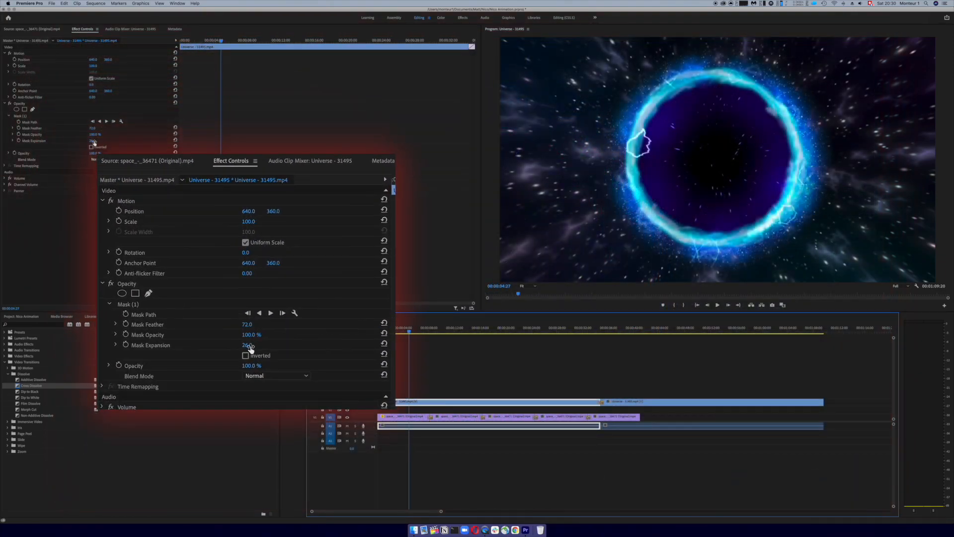
pyautogui.moveTo(91, 140); pyautogui.dragTo(76, 140)
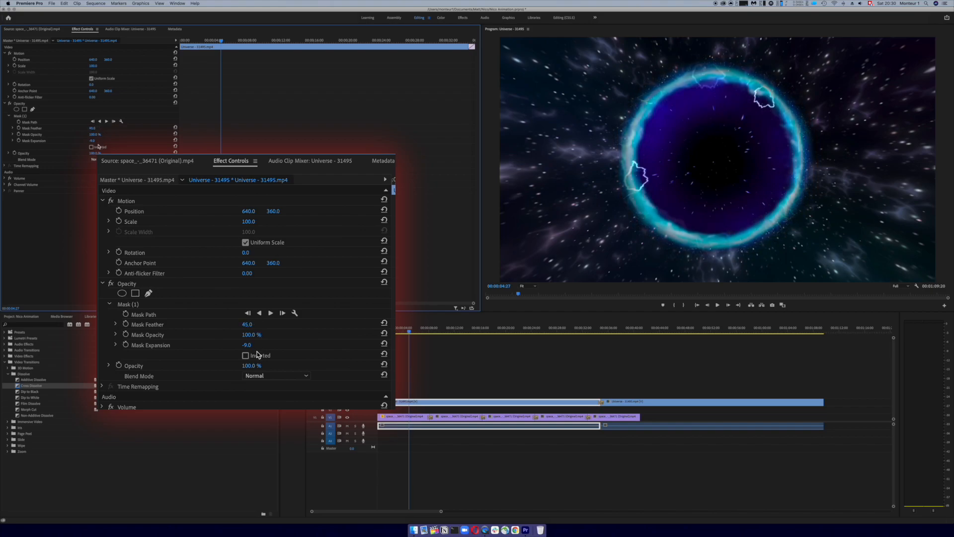
pyautogui.click(92, 141)
pyautogui.press('Return')
pyautogui.moveTo(93, 141); pyautogui.dragTo(99, 141)
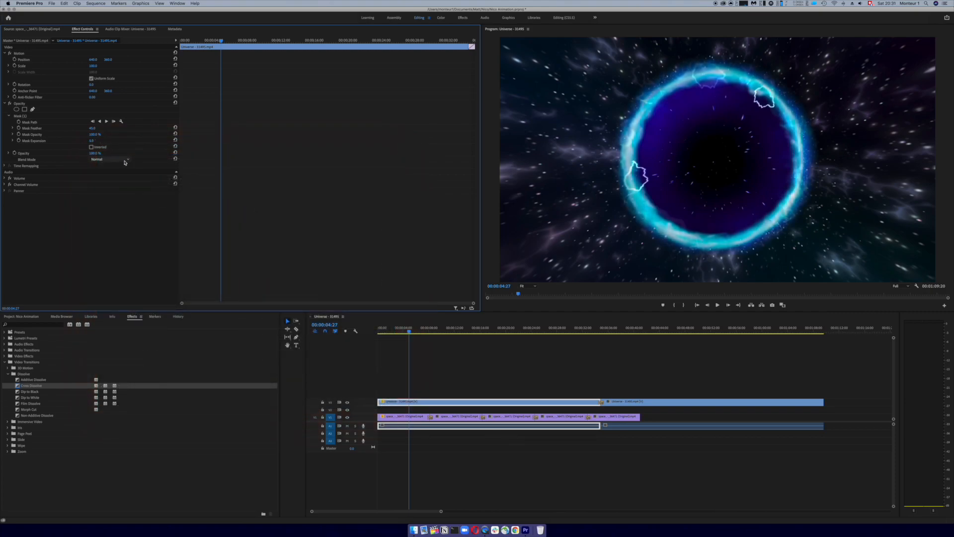
# Play the opening again to check the tightened mask edge against the starfield, and park the playhead at 00:00:01:01
pyautogui.moveTo(403, 332); pyautogui.dragTo(379, 332)
pyautogui.press('space')
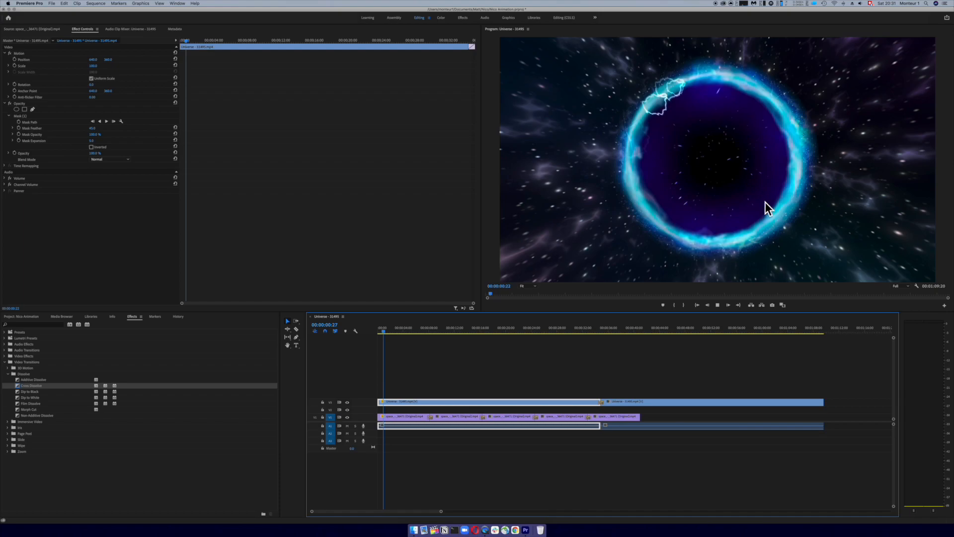
pyautogui.click(383, 330)
pyautogui.moveTo(384, 332); pyautogui.dragTo(389, 333)
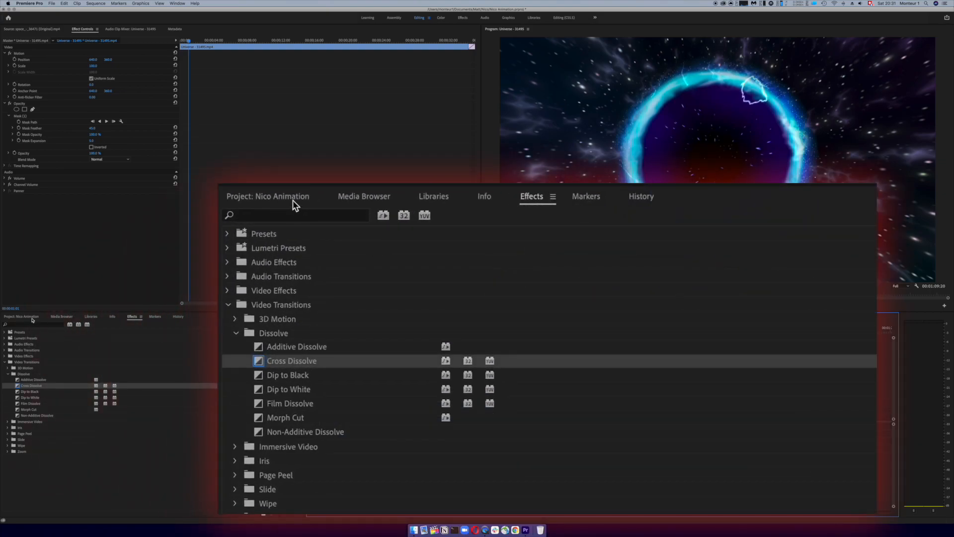
# Place the Star - 55550.mp4 clip at the start of V2, between the space and Universe layers
pyautogui.click(30, 319)
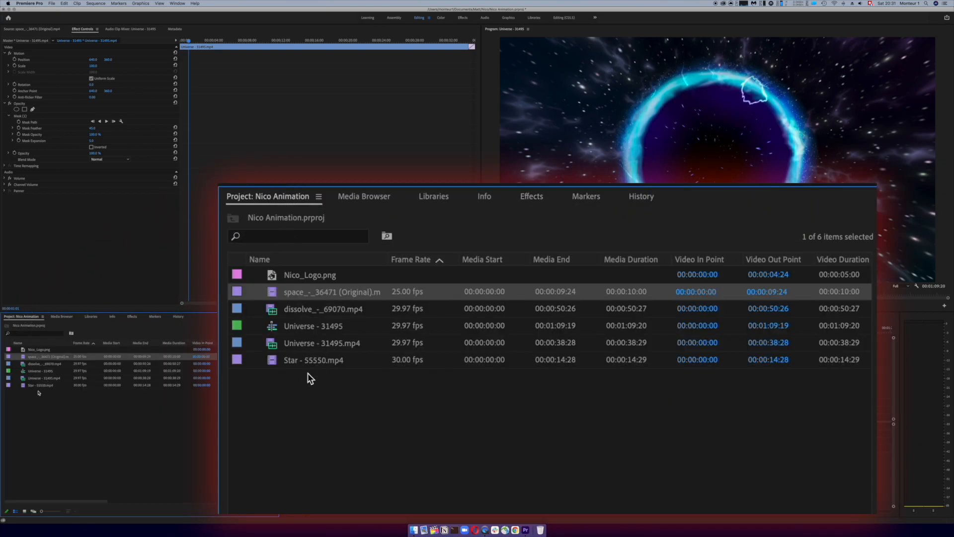
pyautogui.click(32, 386)
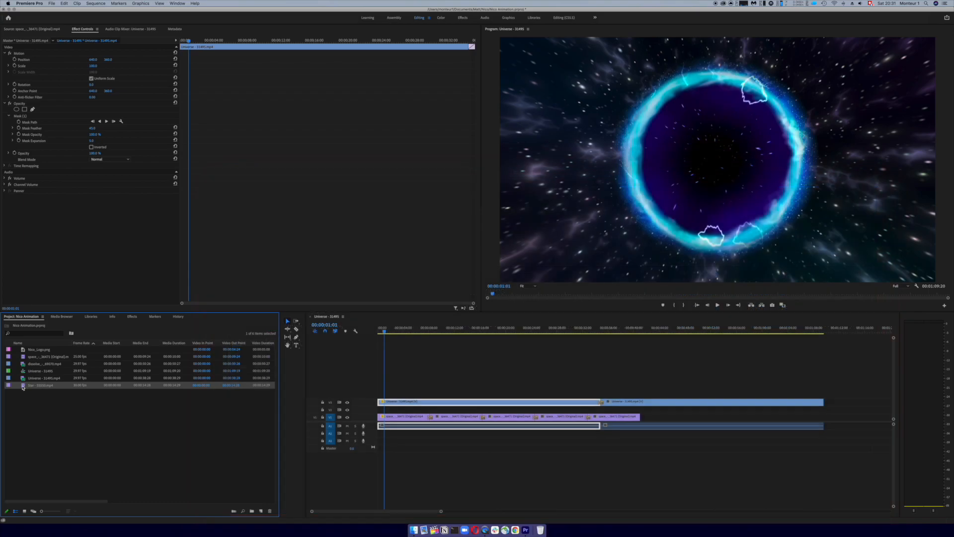
pyautogui.moveTo(22, 387); pyautogui.dragTo(410, 408)
pyautogui.moveTo(381, 410); pyautogui.dragTo(381, 410)
pyautogui.click(387, 343)
# Set the Star clip's opacity blend mode to Linear Dodge (Add)
pyautogui.click(399, 409)
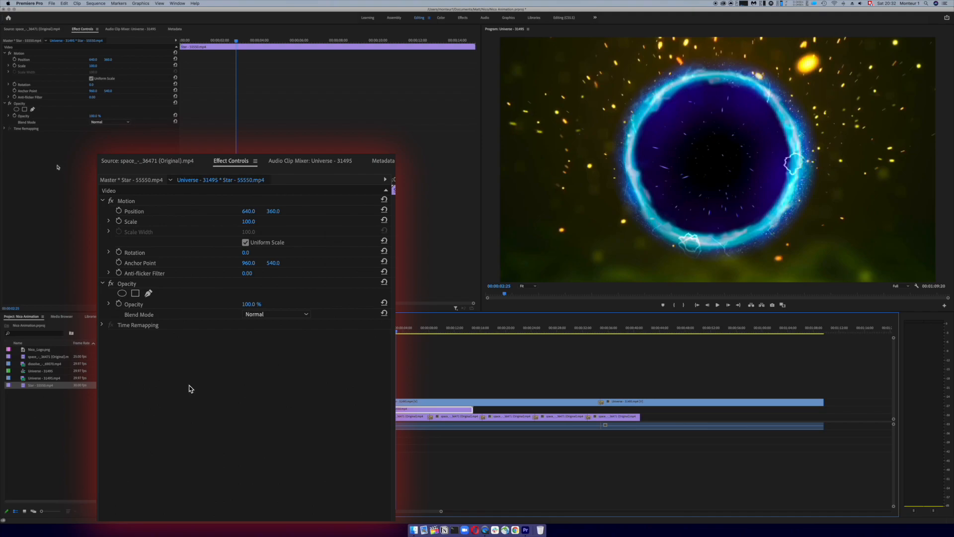
pyautogui.click(28, 105)
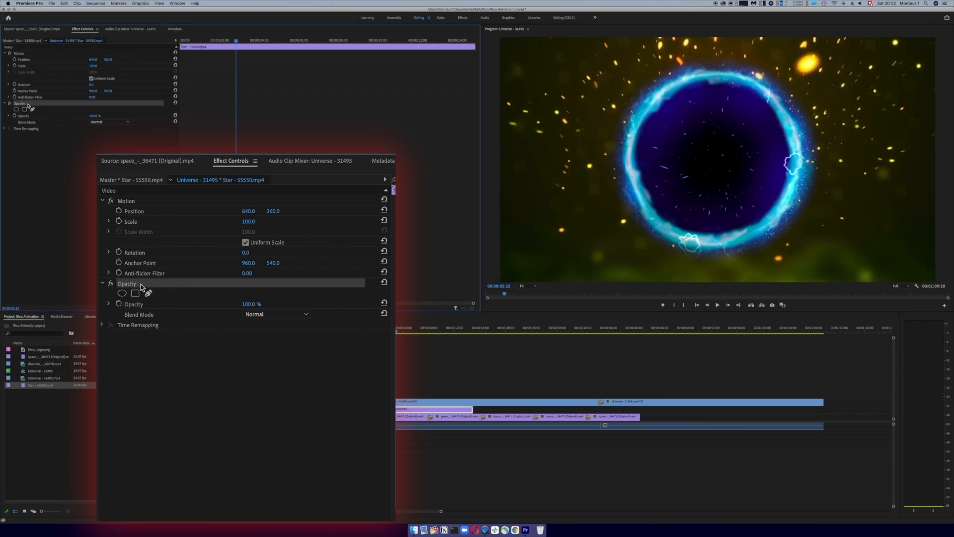
pyautogui.click(41, 123)
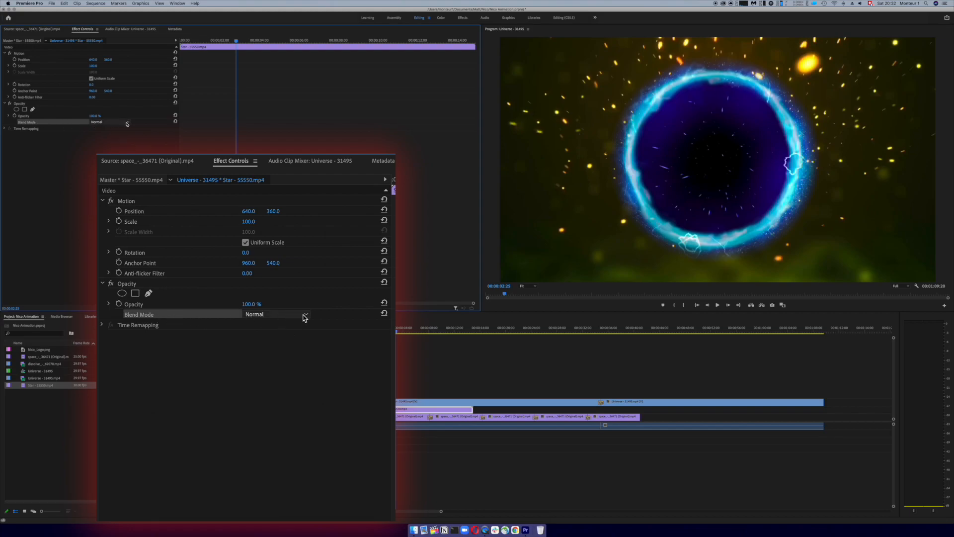
pyautogui.click(127, 123)
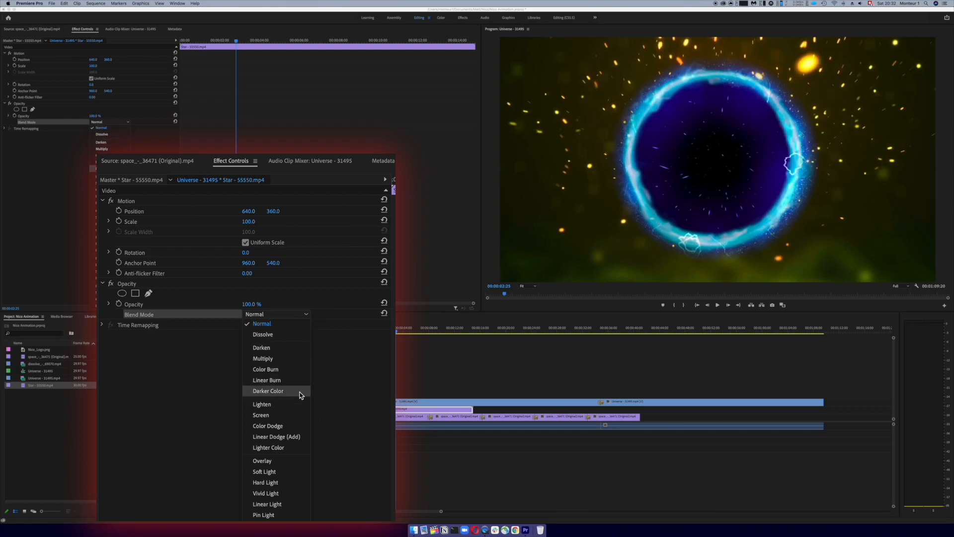
pyautogui.click(287, 439)
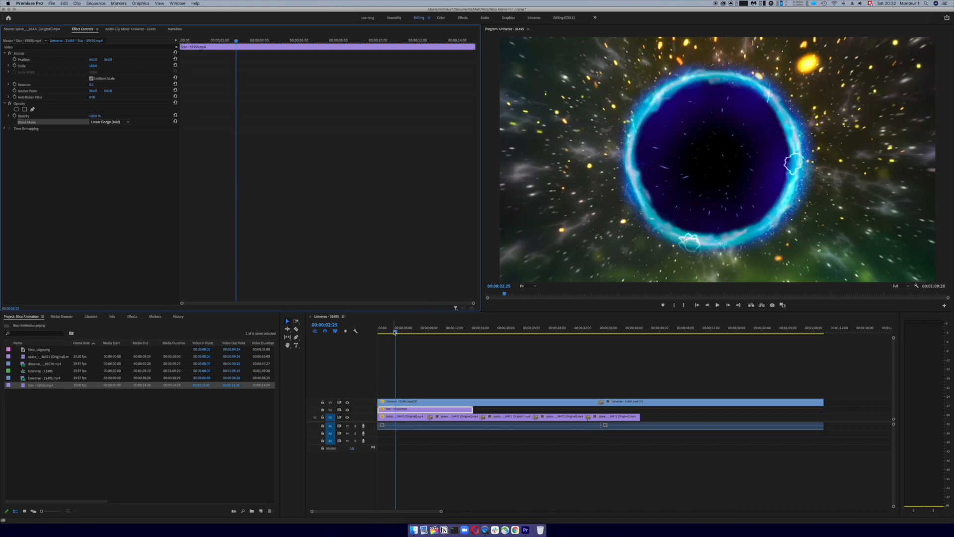
# Play the sequence from near its start to check the blended Star layer, and stop the playhead at 00:00:03:13
pyautogui.moveTo(395, 332)
pyautogui.mouseDown()
pyautogui.moveTo(383, 331)
pyautogui.moveTo(404, 332)
pyautogui.moveTo(381, 333)
pyautogui.mouseUp()
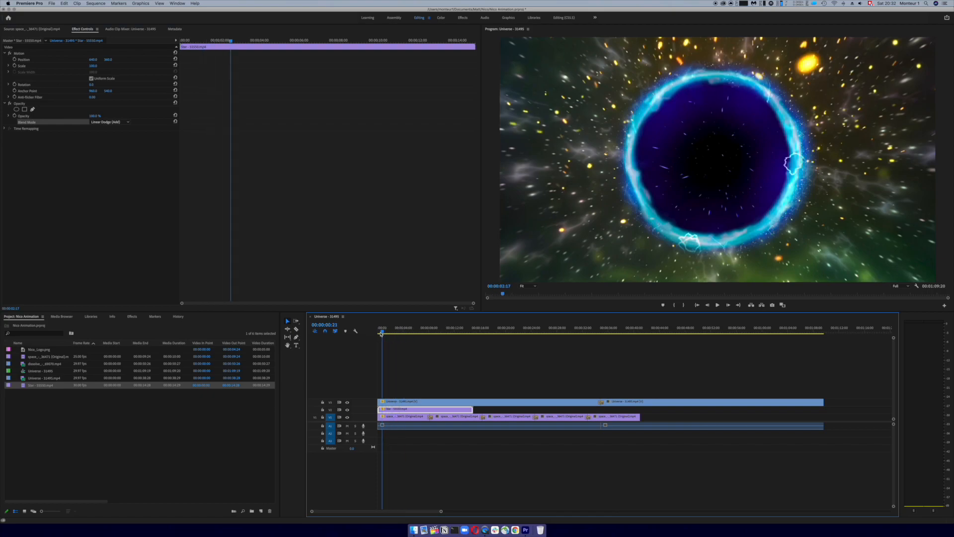
pyautogui.press('space')
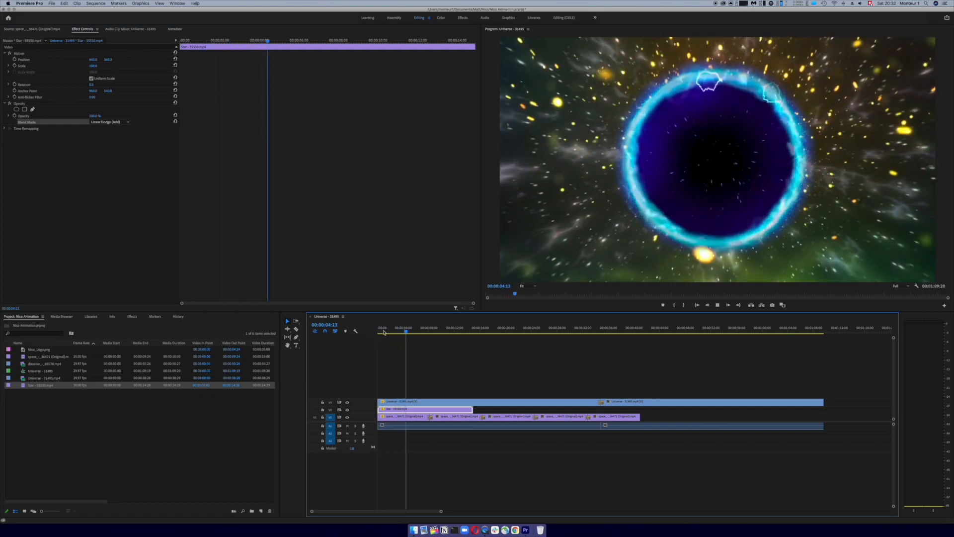
pyautogui.click(401, 332)
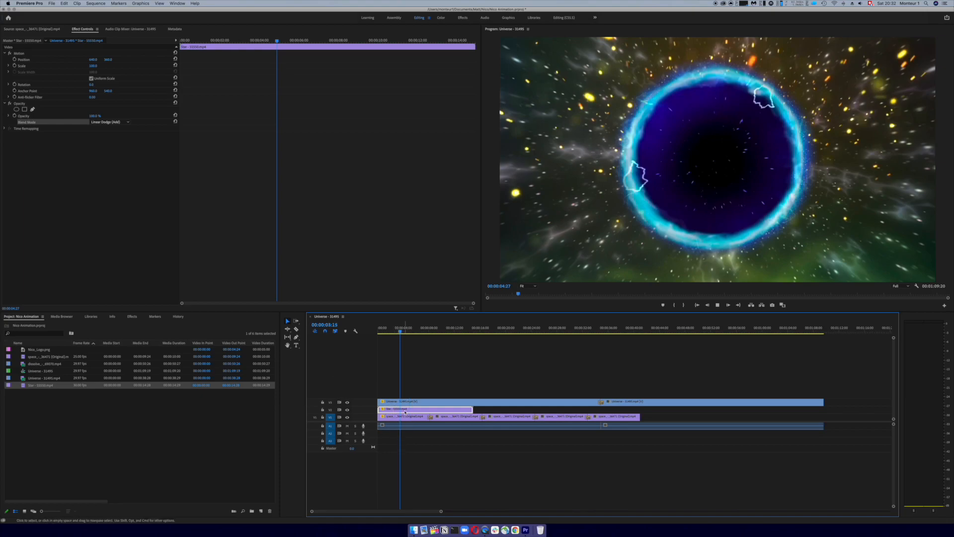
pyautogui.press('space')
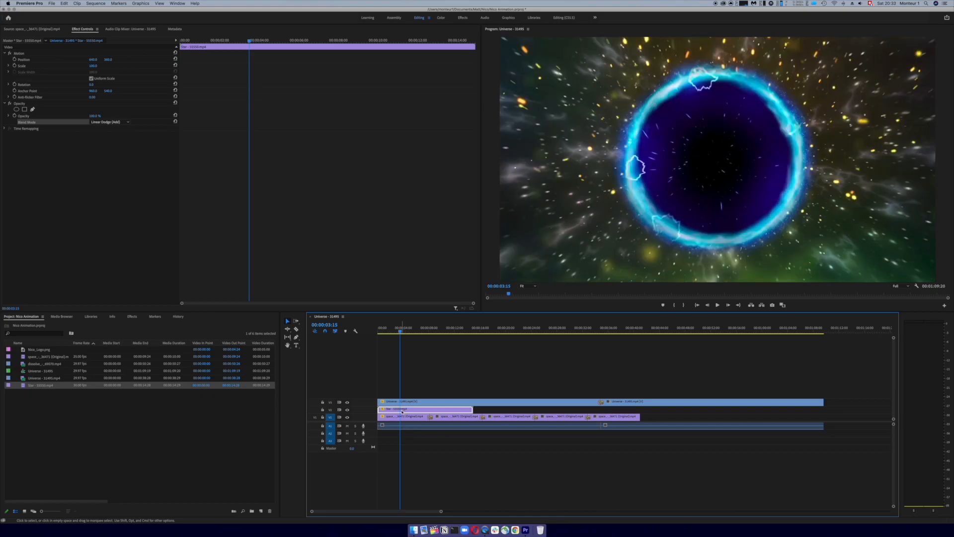
# Apply the Tint effect from the Color Correction video effects to the Star clip on V2
pyautogui.click(133, 316)
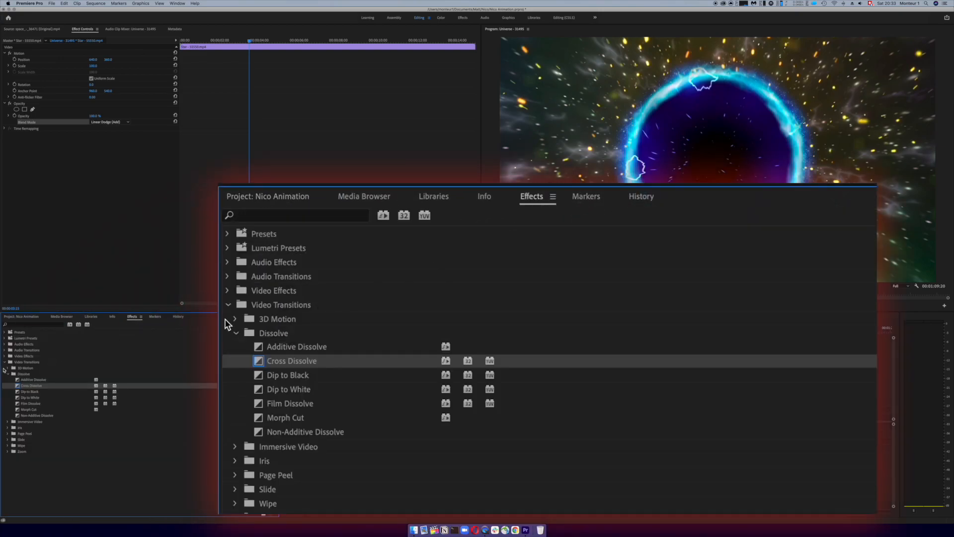
pyautogui.click(4, 361)
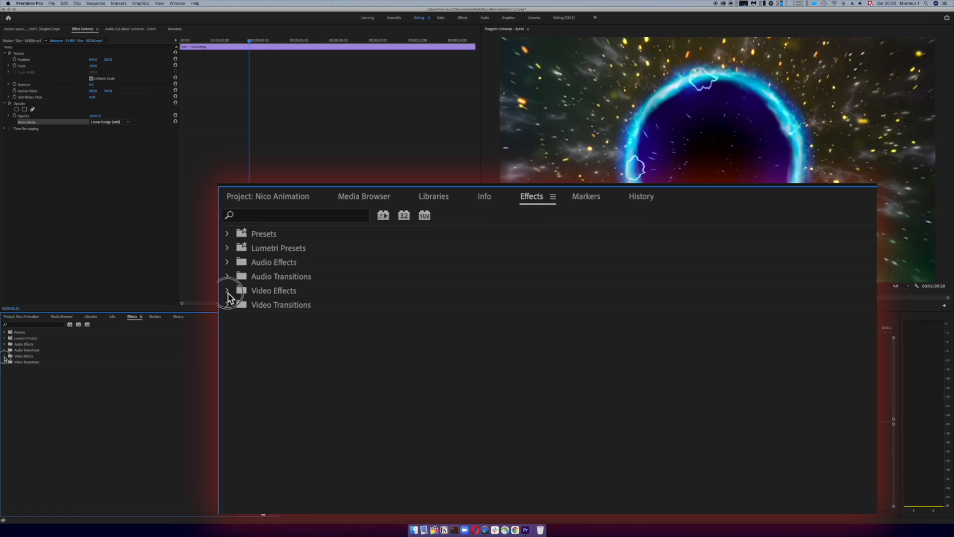
pyautogui.click(5, 356)
pyautogui.click(7, 380)
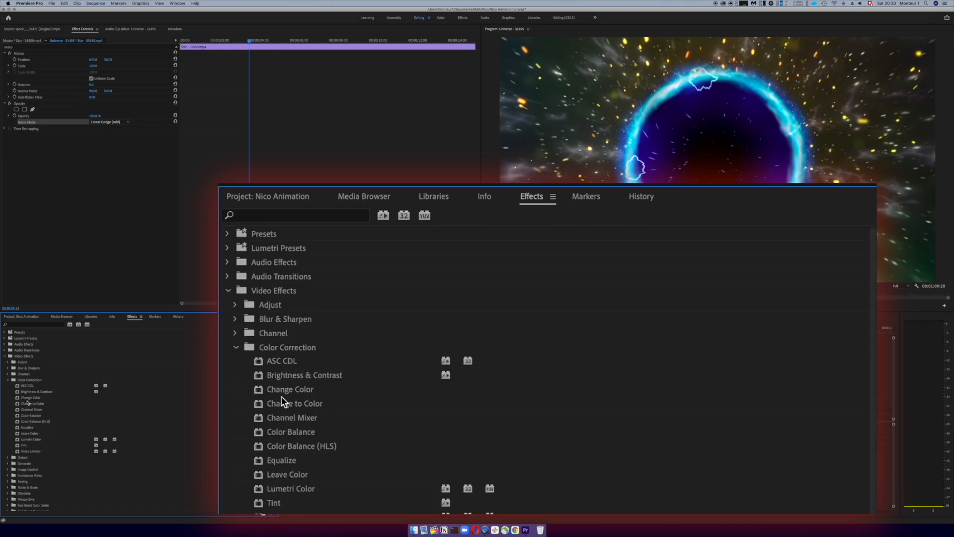
pyautogui.click(20, 445)
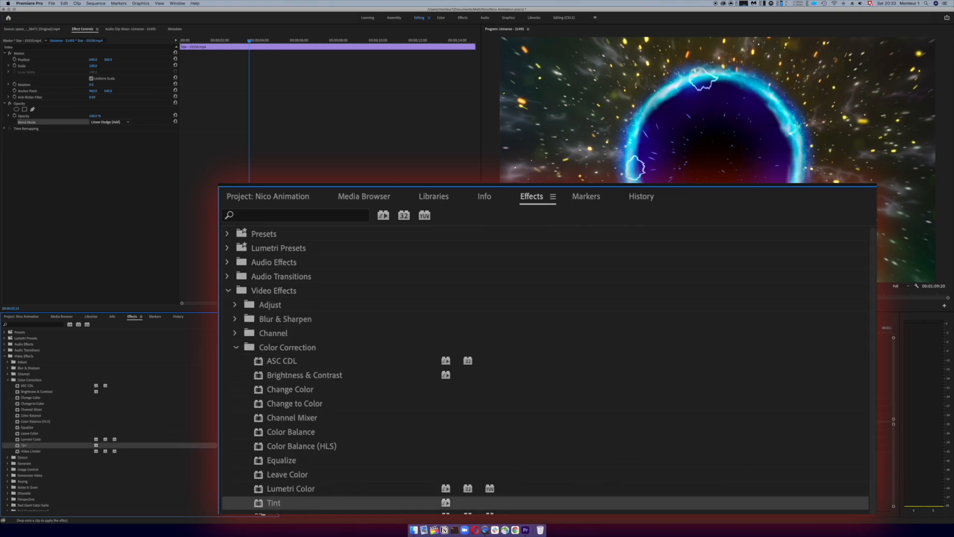
pyautogui.moveTo(19, 445); pyautogui.dragTo(402, 411)
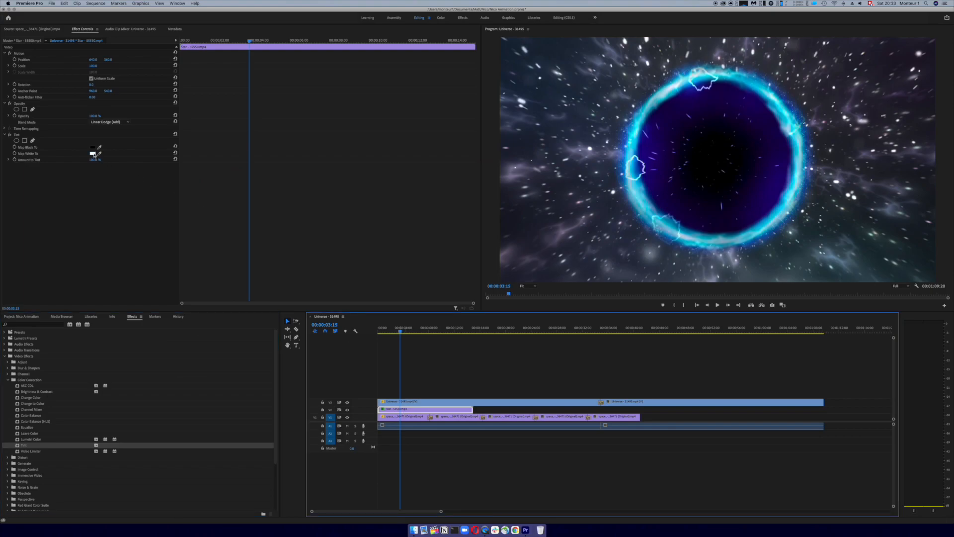
# Set the Star clip's Tint Map White To colour to a light blue
pyautogui.click(93, 153)
pyautogui.click(490, 274)
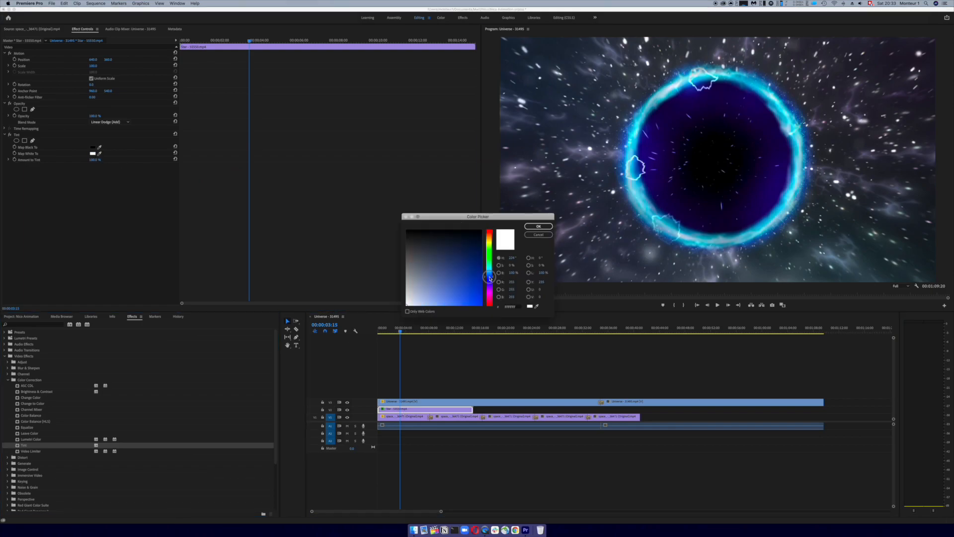
pyautogui.click(463, 269)
pyautogui.click(456, 287)
pyautogui.click(539, 227)
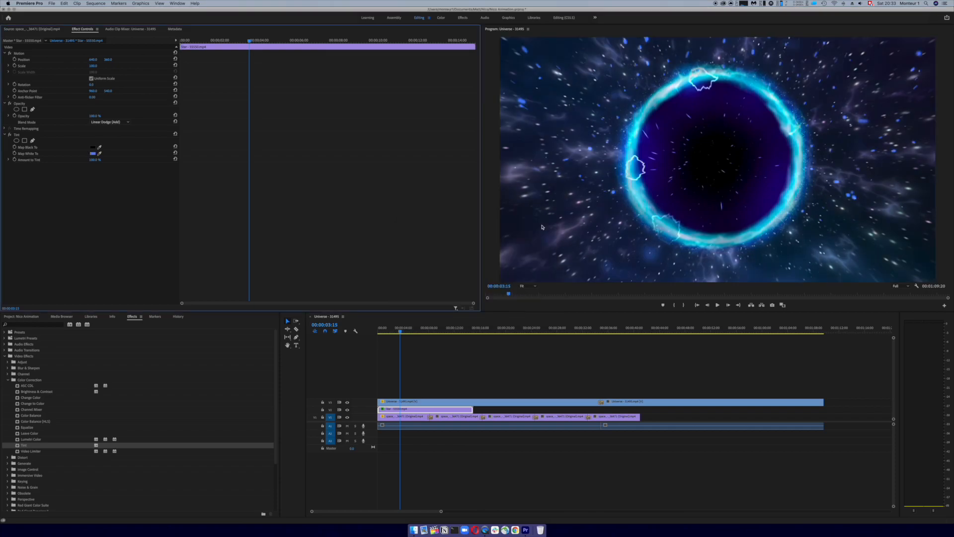
pyautogui.click(94, 153)
pyautogui.click(443, 232)
pyautogui.click(539, 227)
# Try a dark blue as the Tint effect's Map Black To colour and return it to black
pyautogui.click(92, 147)
pyautogui.click(489, 275)
pyautogui.click(464, 291)
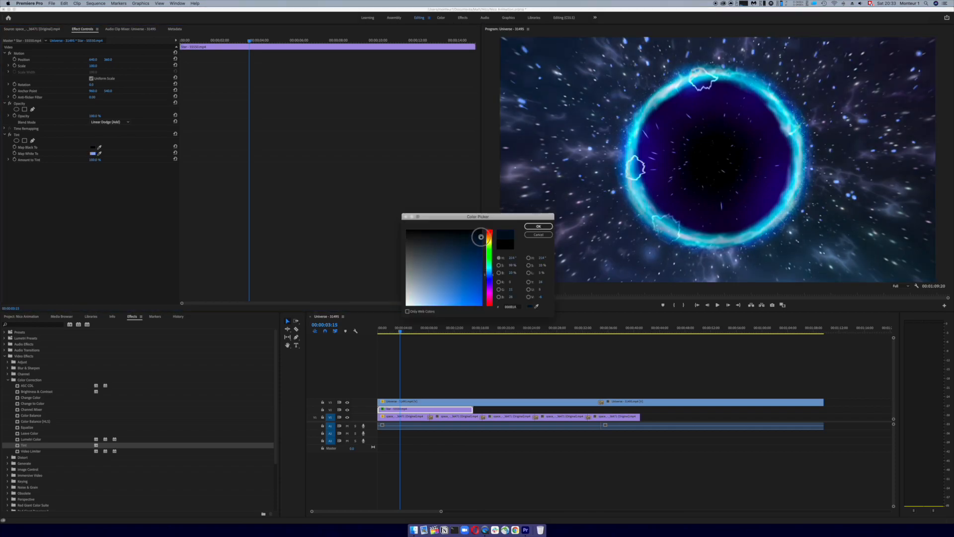
pyautogui.click(538, 227)
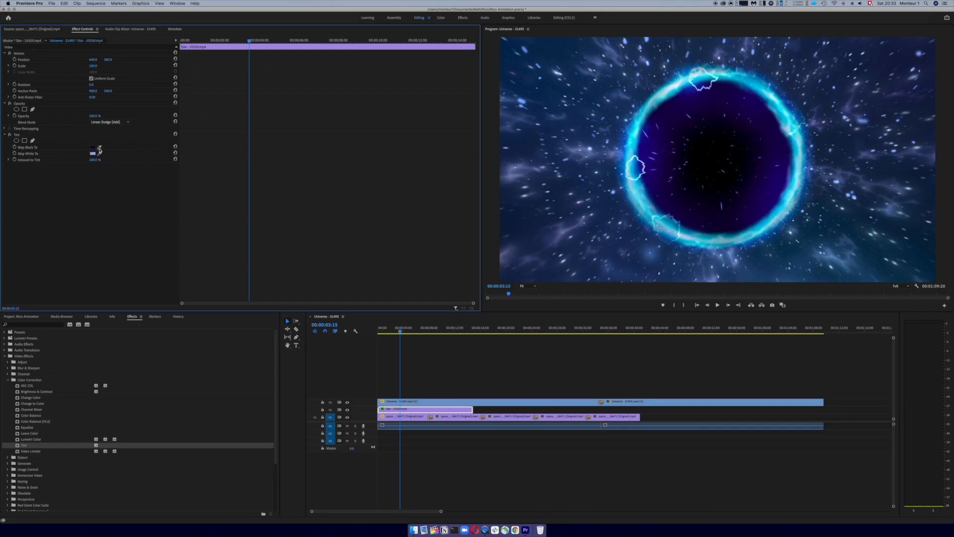
pyautogui.click(93, 147)
pyautogui.moveTo(473, 235); pyautogui.dragTo(407, 218)
pyautogui.press('Return')
# Deepen the Tint's Map White To colour to a stronger blue, play the tinted stars, and park the playhead at 00:00:02:21
pyautogui.click(92, 153)
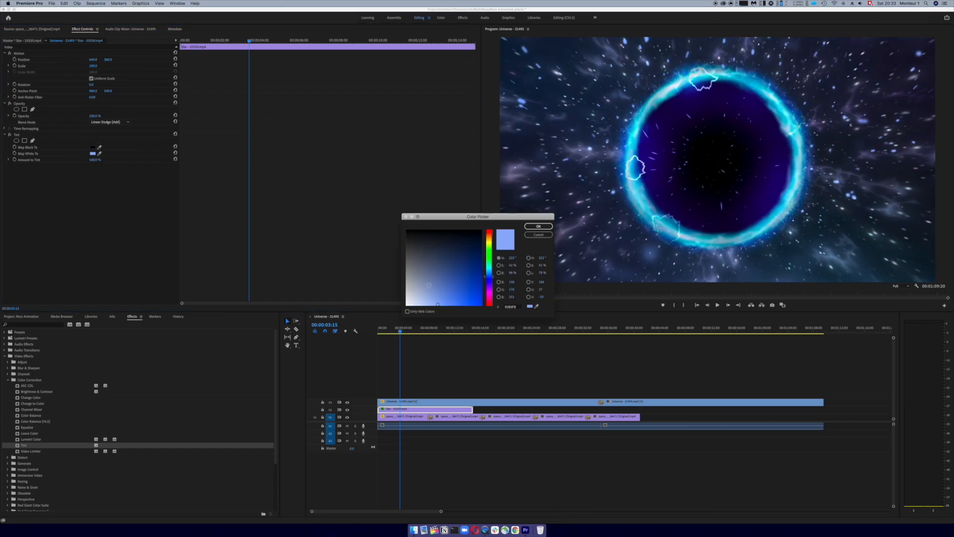
pyautogui.click(534, 234)
pyautogui.press('space')
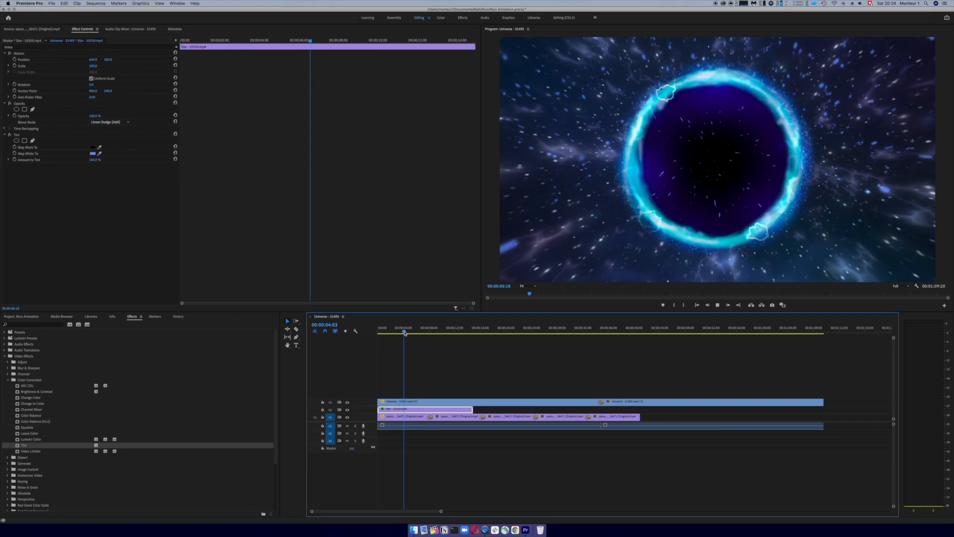
pyautogui.moveTo(403, 330); pyautogui.dragTo(393, 330)
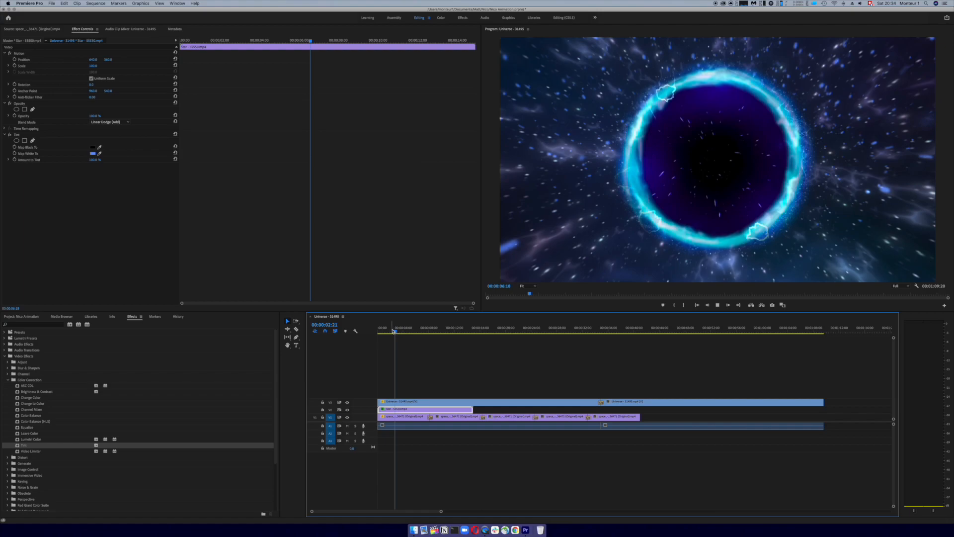
# Place the logo PNG at the start of V4, above the Universe layer, and extend it to about 28 seconds
pyautogui.click(34, 317)
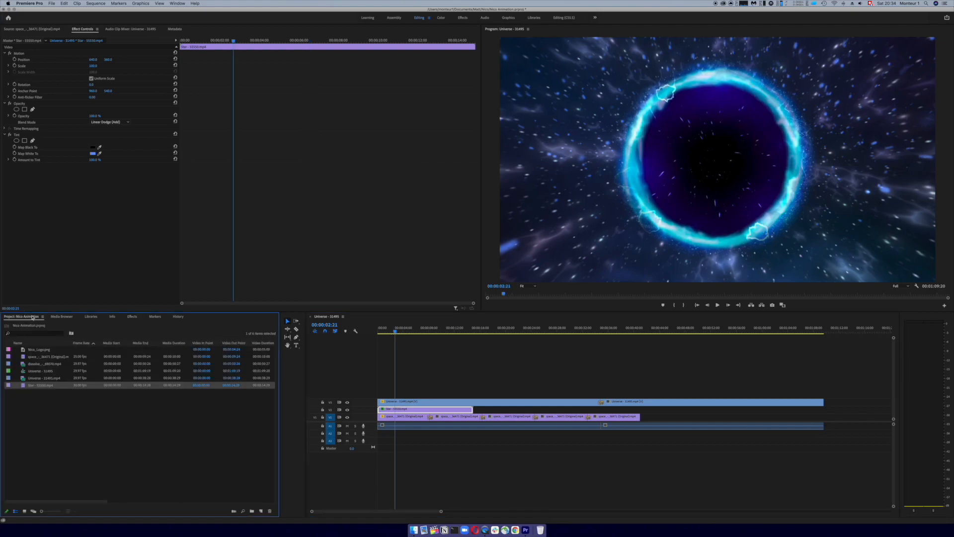
pyautogui.click(42, 350)
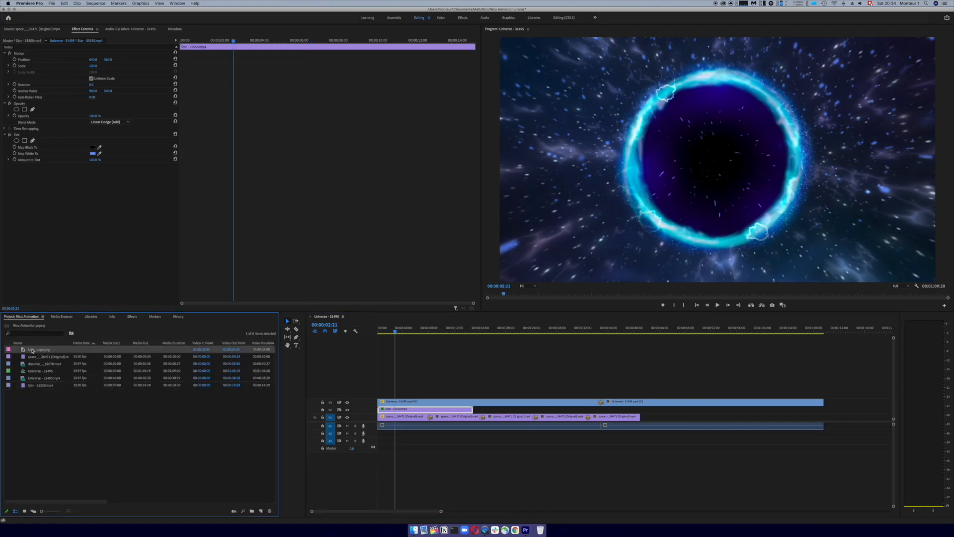
pyautogui.moveTo(33, 350); pyautogui.dragTo(559, 394)
pyautogui.click(409, 394)
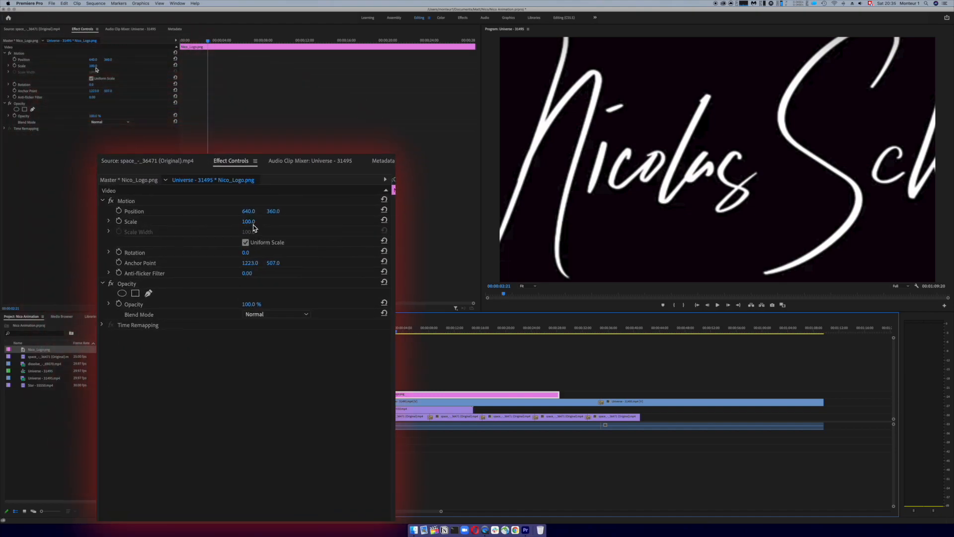
# Set the logo's scale to 18 and its horizontal position to 624 so it fits inside the ring
pyautogui.moveTo(96, 69); pyautogui.dragTo(54, 70)
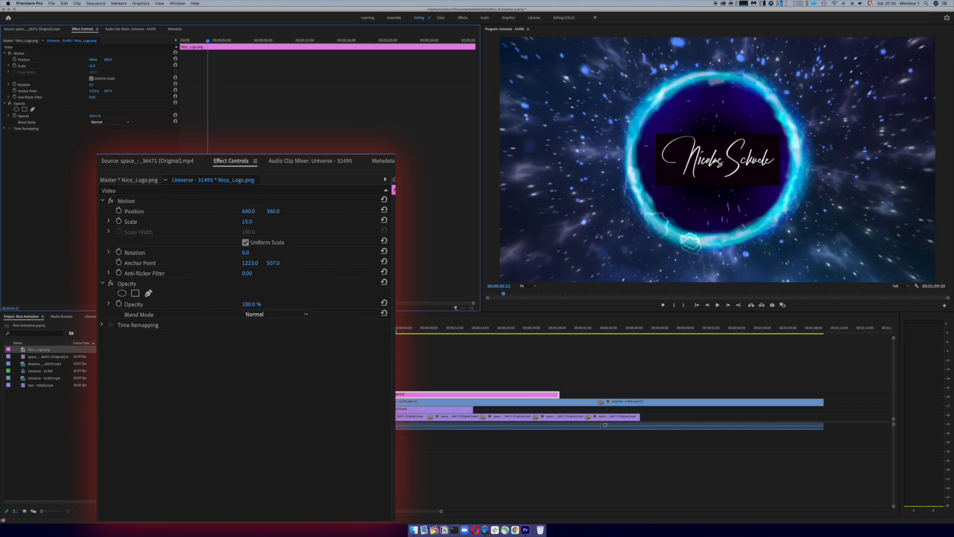
pyautogui.click(95, 59)
pyautogui.write('624')
pyautogui.press('Return')
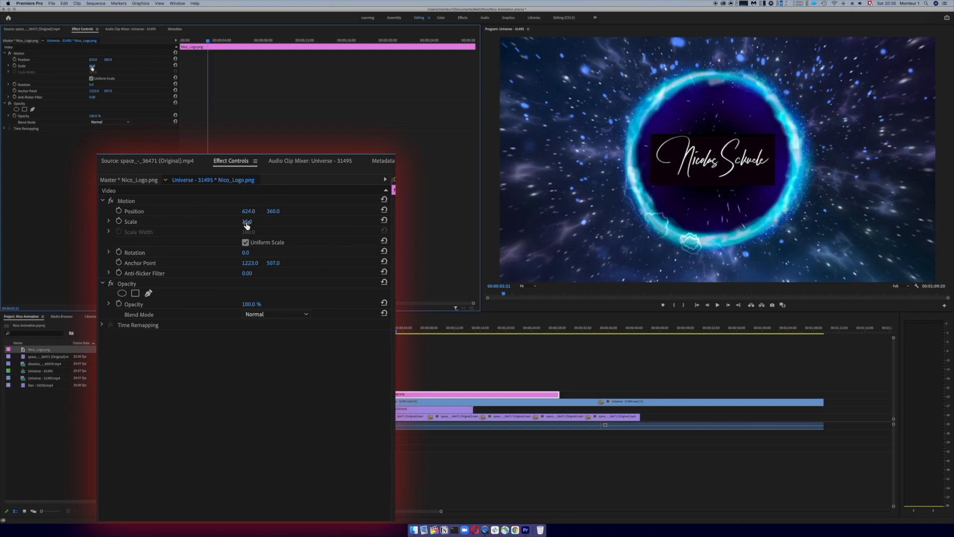
pyautogui.click(248, 221)
pyautogui.write('19')
pyautogui.press('Return')
pyautogui.moveTo(256, 222); pyautogui.dragTo(255, 221)
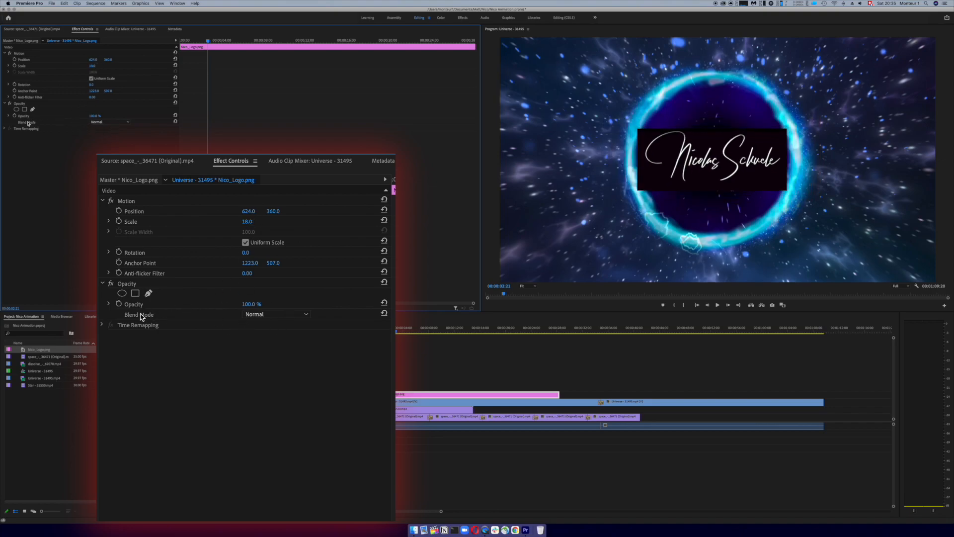
# Set the logo's opacity blend mode to Lighten after trying Linear Dodge (Add), and play the sequence from its start
pyautogui.click(167, 318)
pyautogui.click(257, 318)
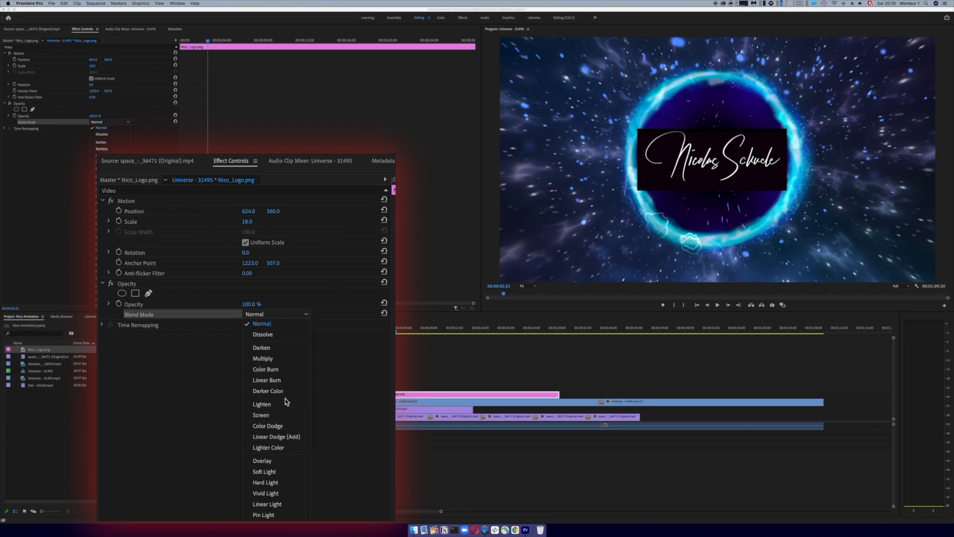
pyautogui.click(285, 437)
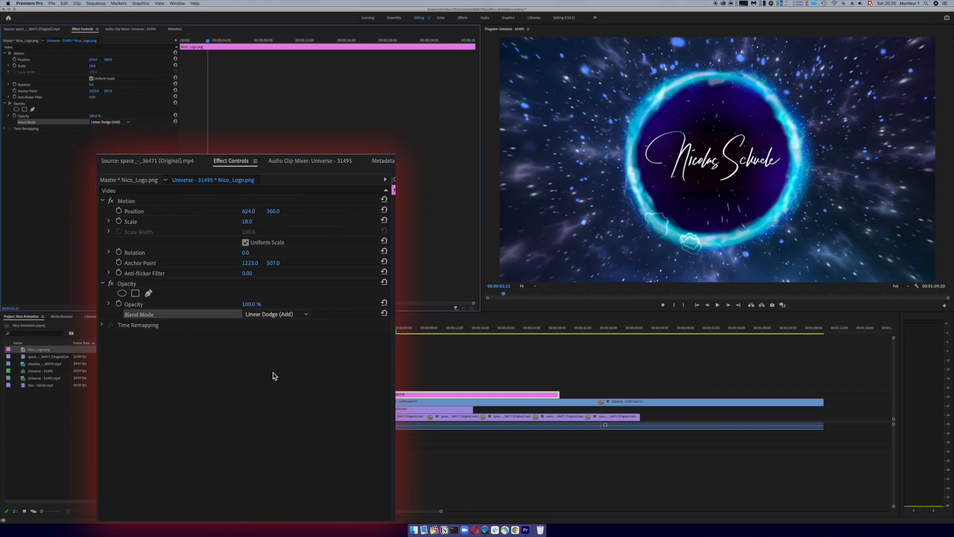
pyautogui.click(278, 314)
pyautogui.click(277, 404)
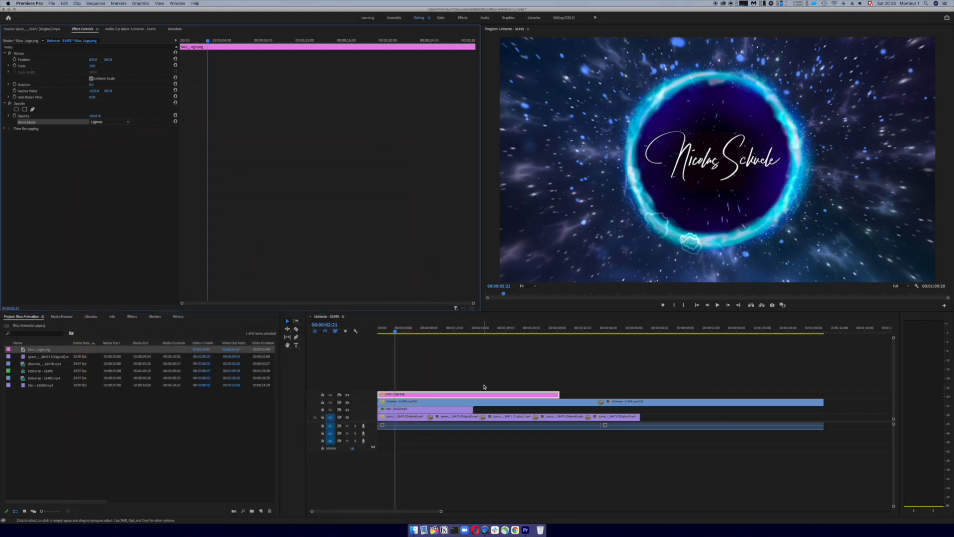
pyautogui.moveTo(395, 330); pyautogui.dragTo(365, 335)
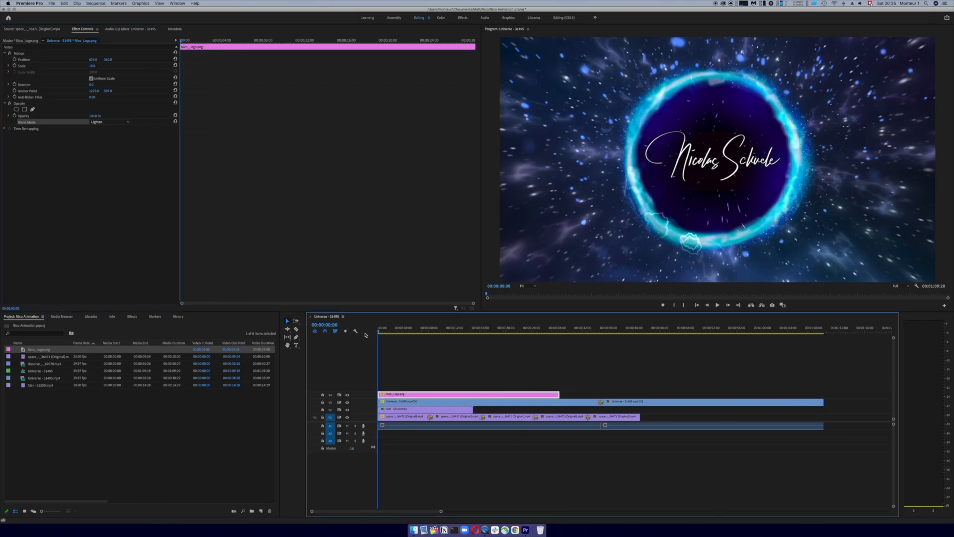
pyautogui.press('space')
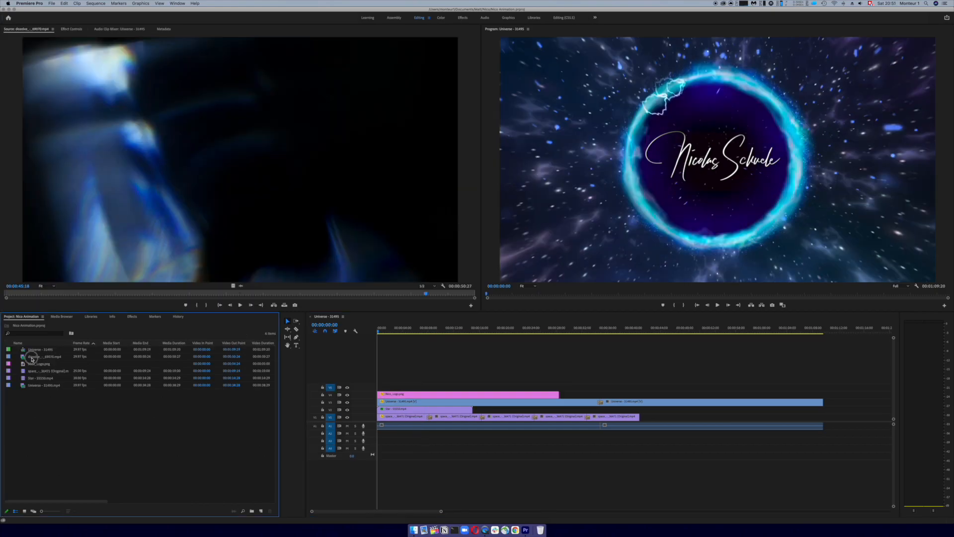
# Place the dissolve_-_69070.mp4 light-leak clip at the start of V5, above the logo, and park the playhead at 00:00:01:29
pyautogui.click(30, 356)
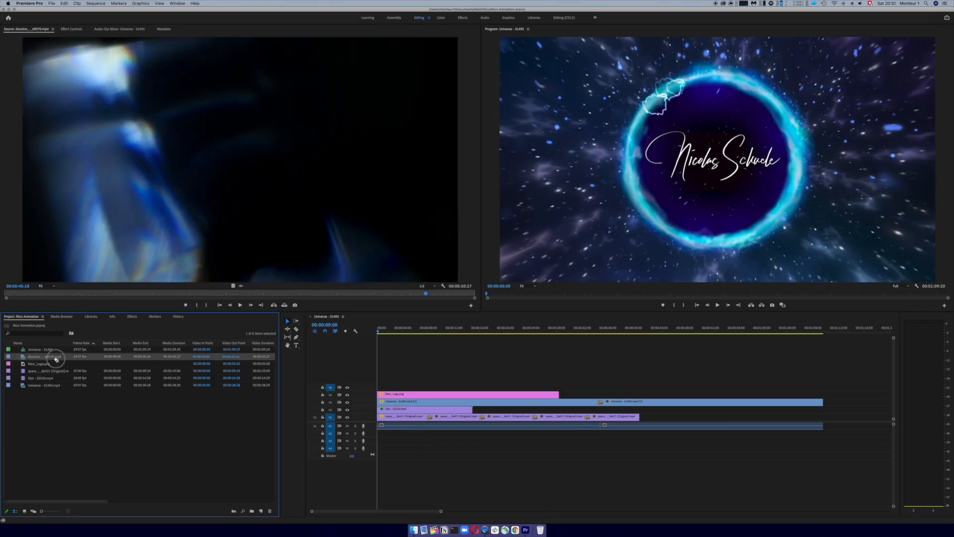
pyautogui.moveTo(56, 358); pyautogui.dragTo(378, 389)
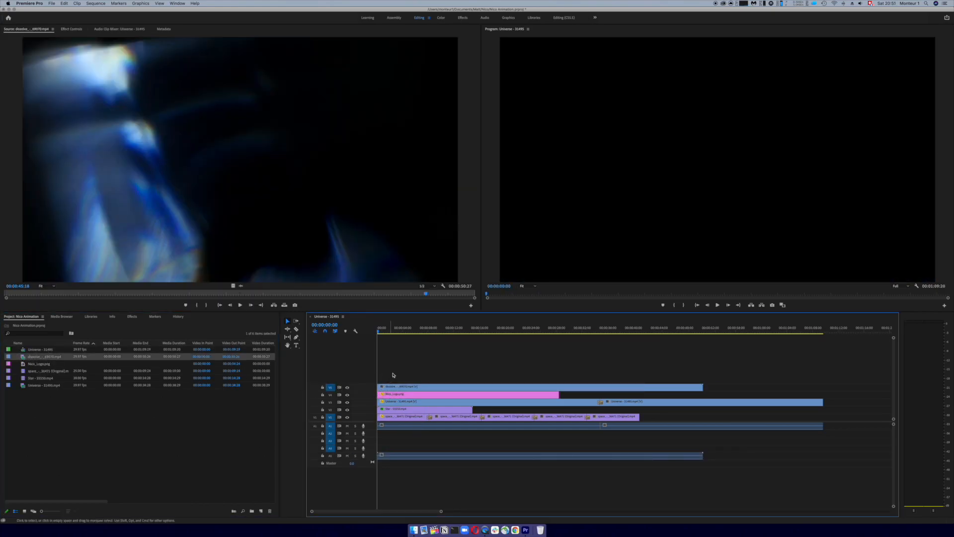
pyautogui.moveTo(380, 328)
pyautogui.mouseDown()
pyautogui.moveTo(415, 334)
pyautogui.moveTo(380, 334)
pyautogui.moveTo(389, 334)
pyautogui.mouseUp()
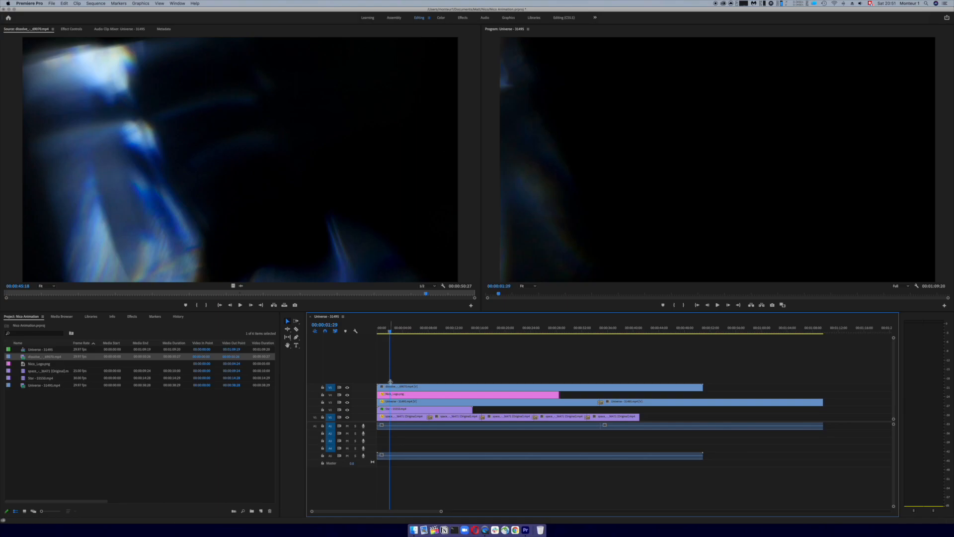
# Set the opacity blend mode of the dissolve light-leak clip on V5 to Lighten
pyautogui.click(391, 386)
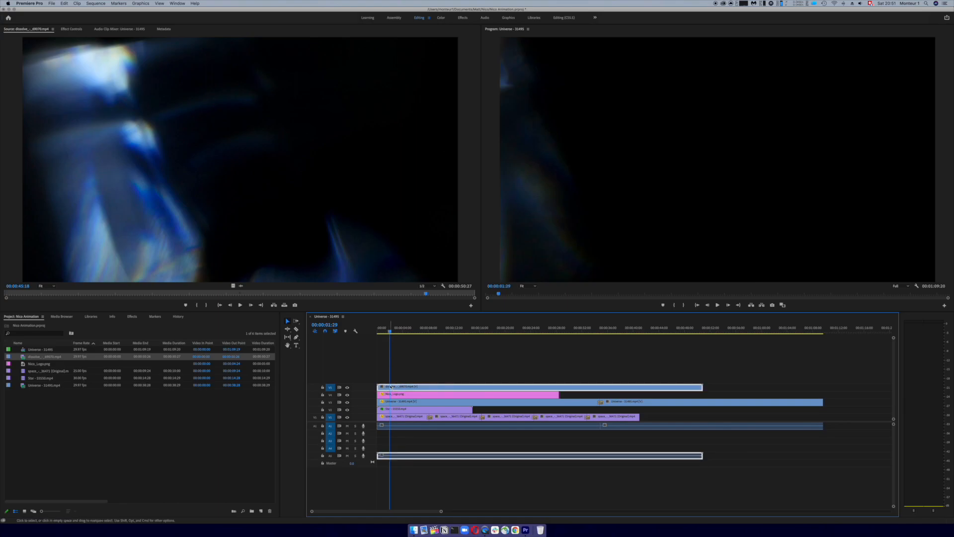
pyautogui.click(72, 29)
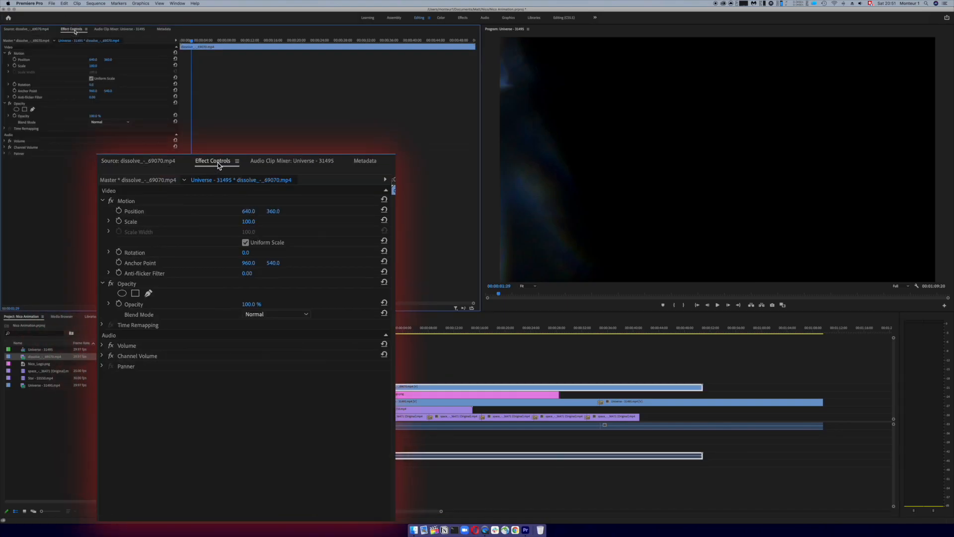
pyautogui.click(22, 103)
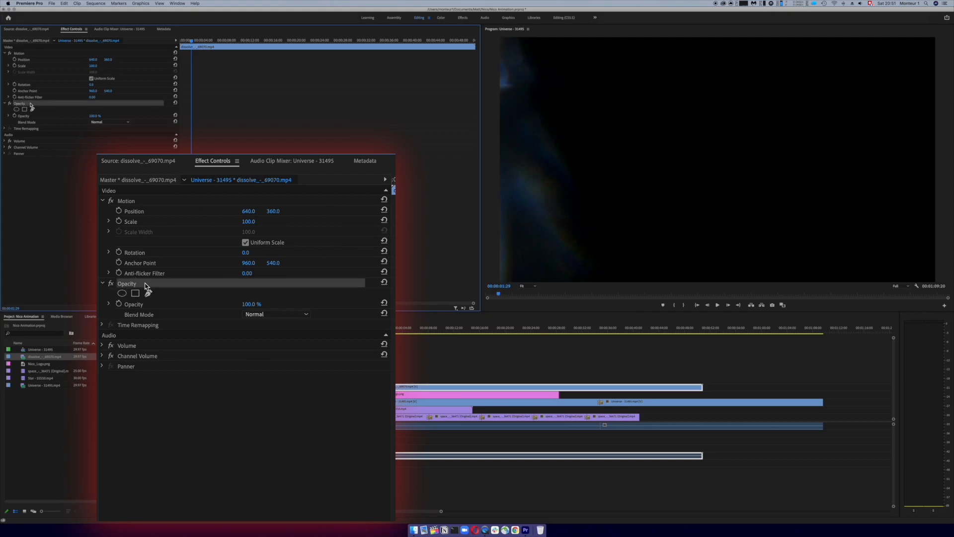
pyautogui.click(110, 122)
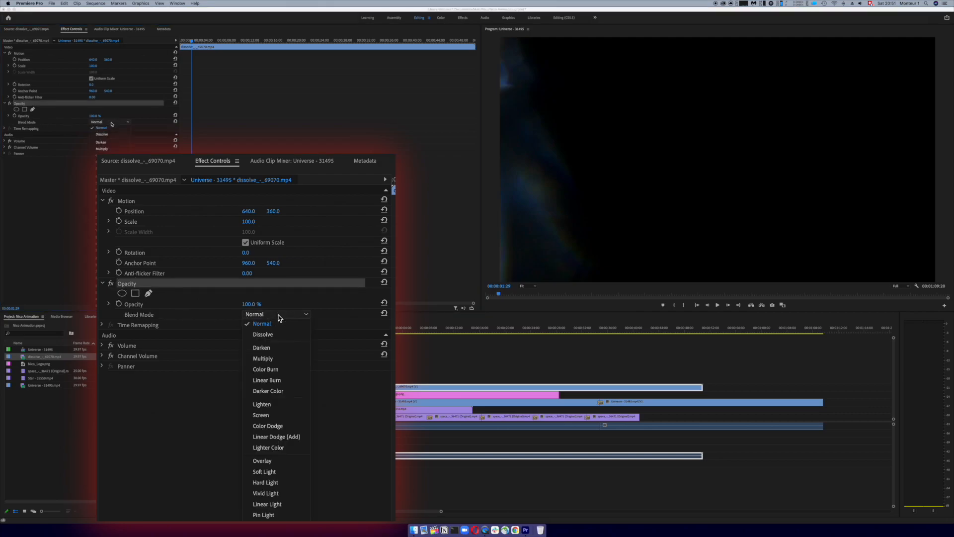
pyautogui.click(276, 404)
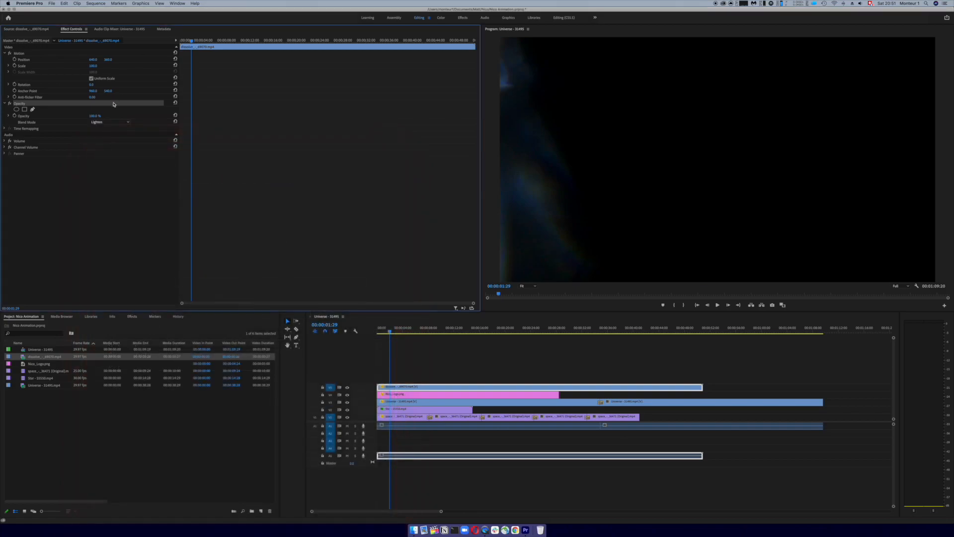
# Review the sequence opening from its start to check the blended light leak, and stop the playhead at 00:00:04:17
pyautogui.click(379, 332)
pyautogui.moveTo(379, 331); pyautogui.dragTo(368, 331)
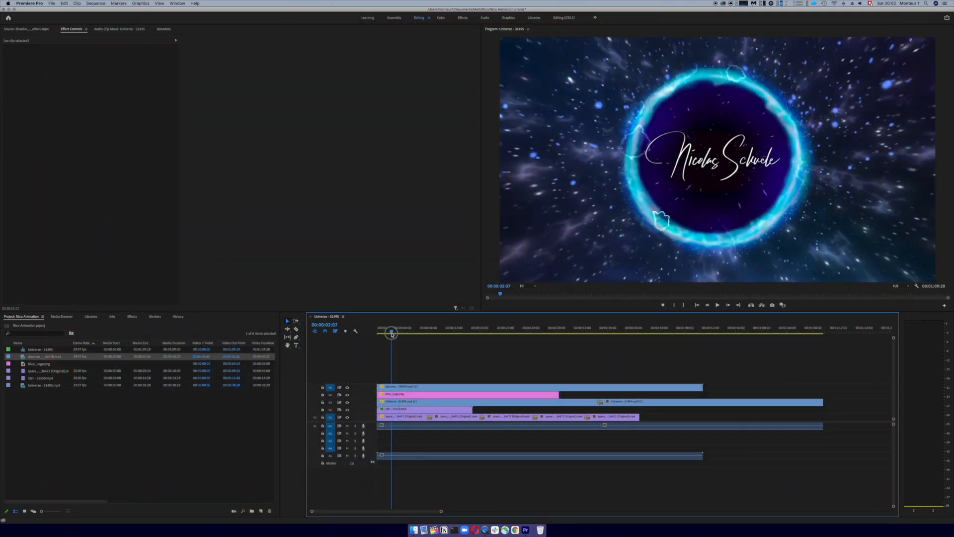
pyautogui.moveTo(391, 333); pyautogui.dragTo(405, 332)
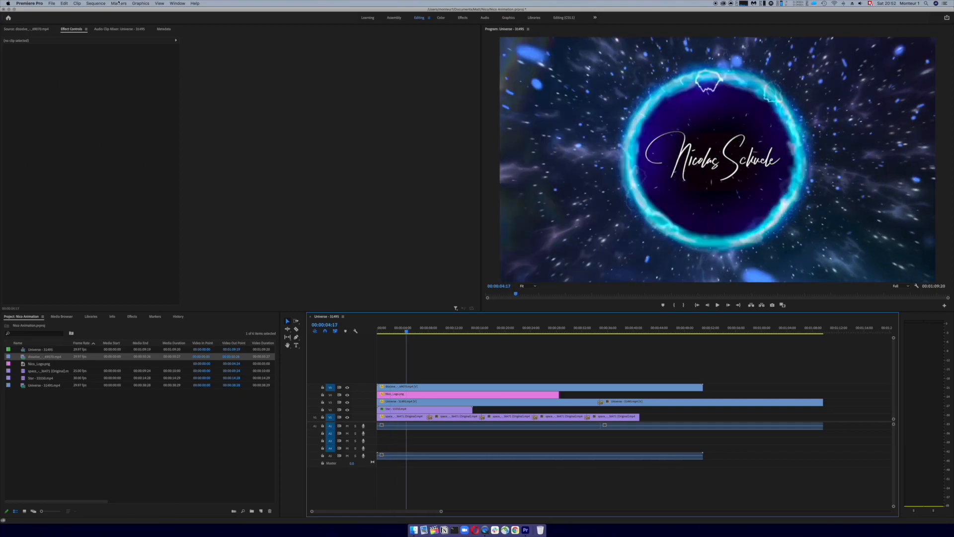
# Render the sequence's video previews with Render In to Out
pyautogui.click(101, 4)
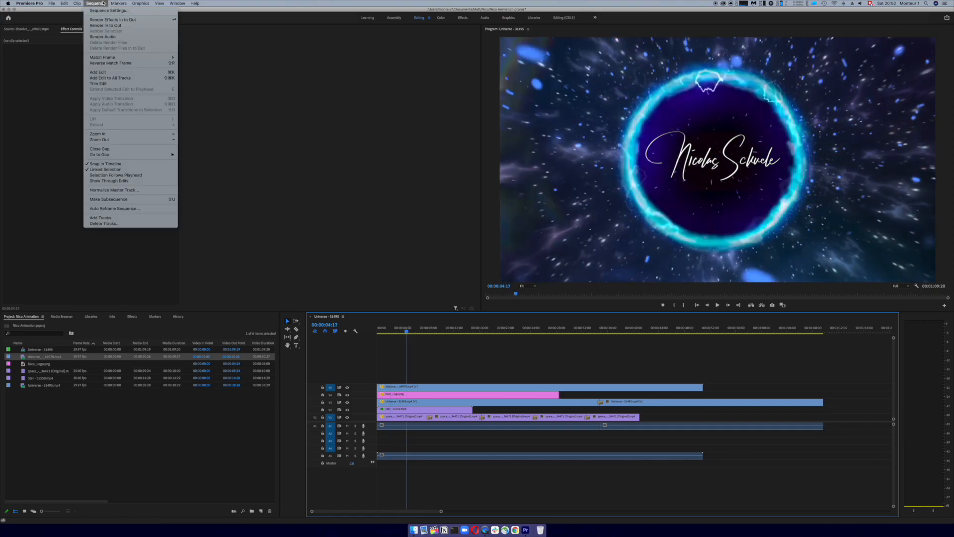
pyautogui.click(124, 27)
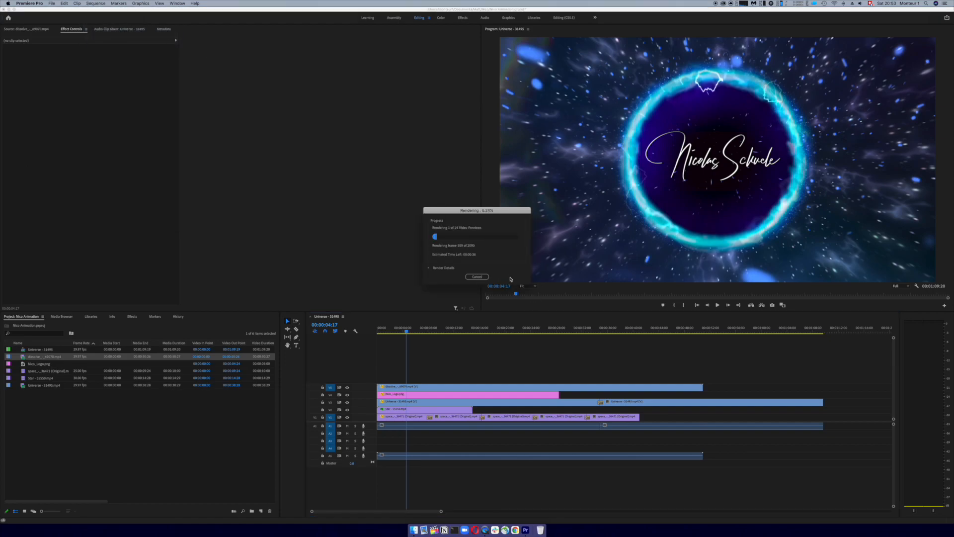